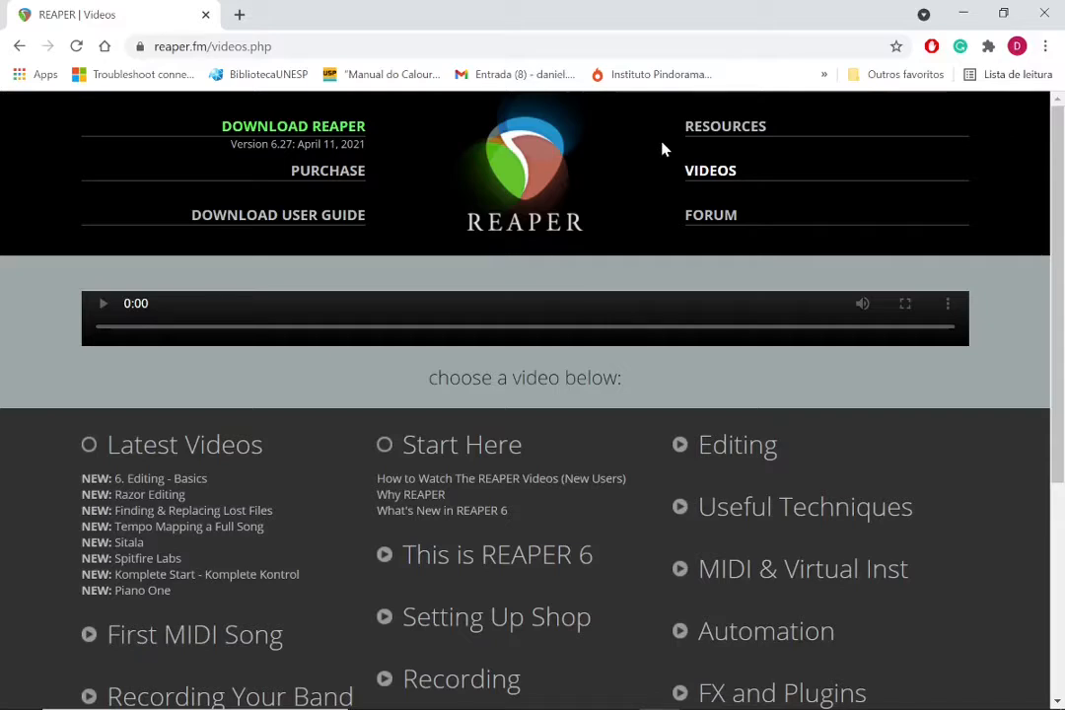
# Look through the tutorial categories offered on the REAPER videos page
pyautogui.scroll(-2, 632, 411)
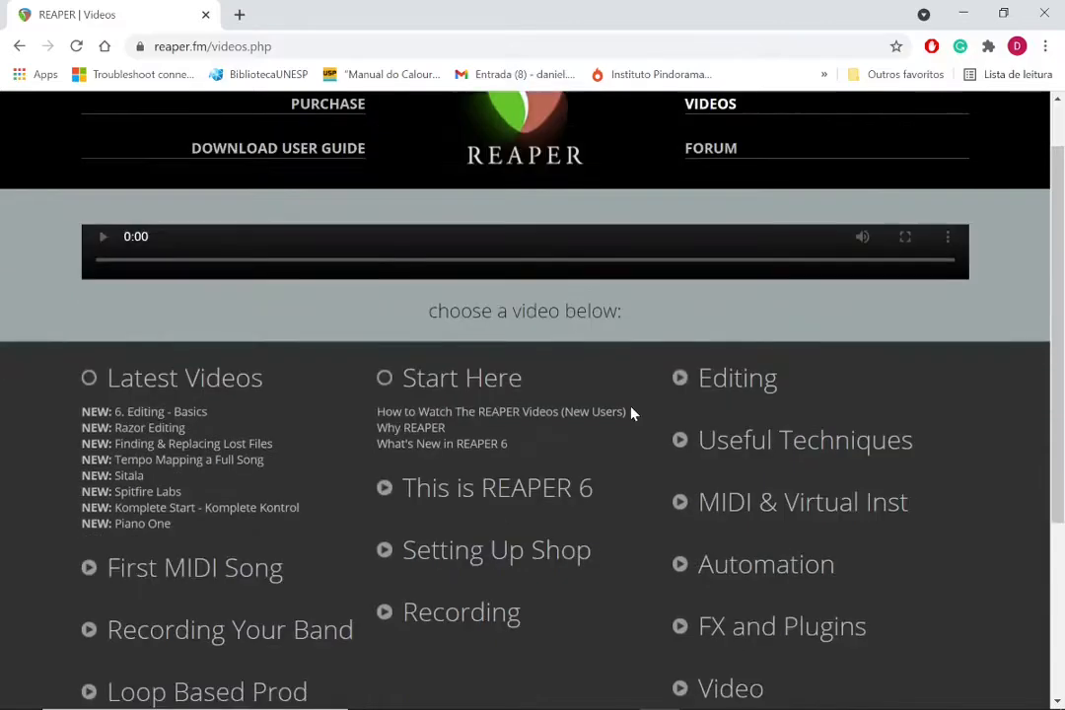
pyautogui.scroll(-1, 632, 414)
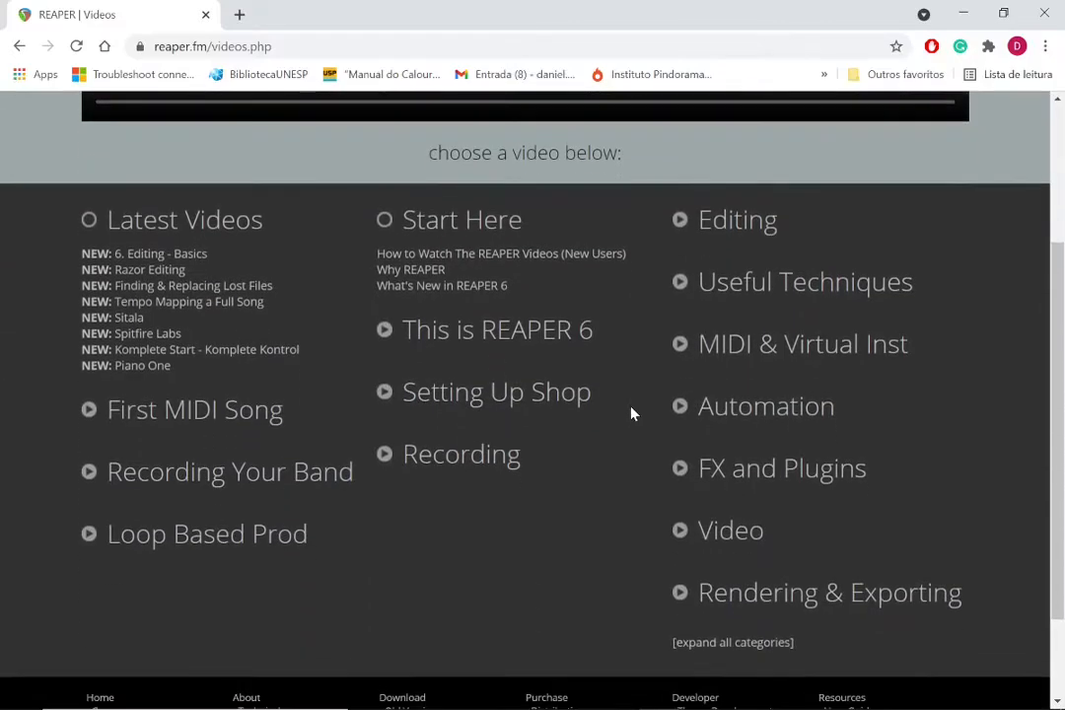
pyautogui.scroll(-1, 632, 414)
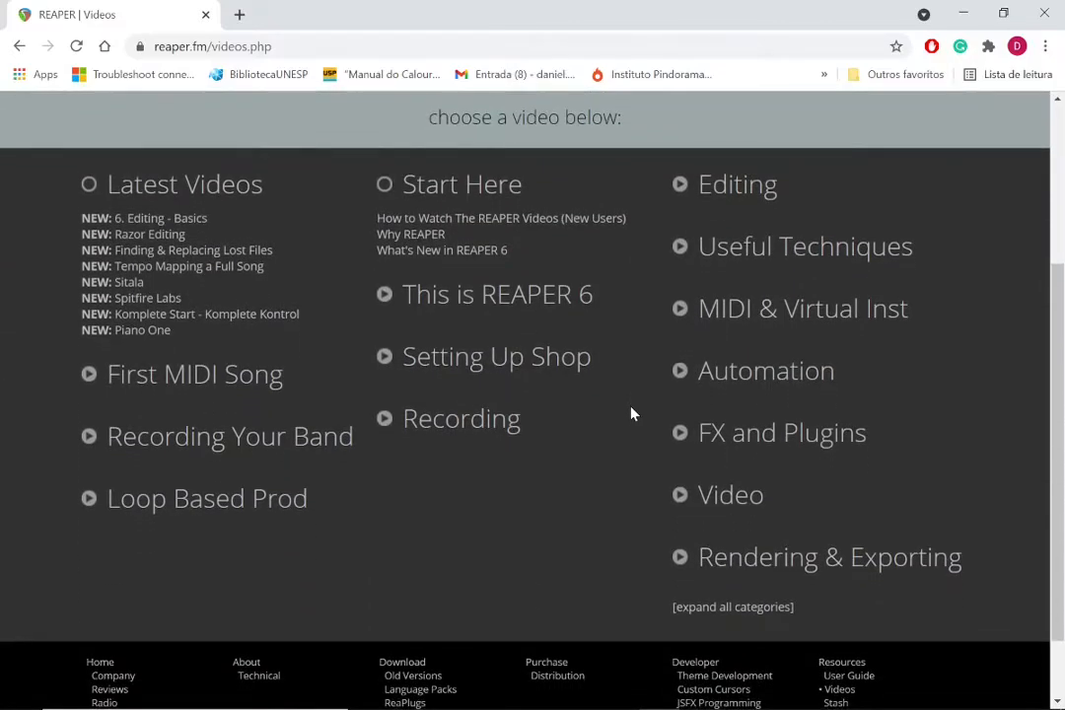
pyautogui.scroll(1, 632, 414)
pyautogui.scroll(-1, 632, 414)
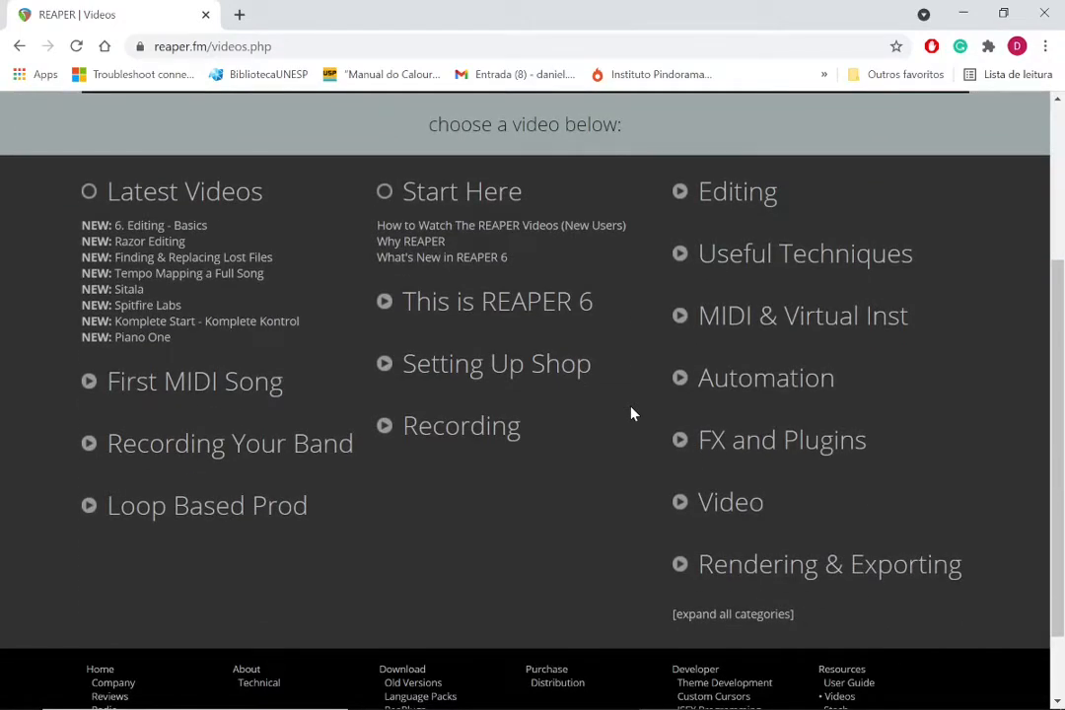
pyautogui.scroll(1, 632, 414)
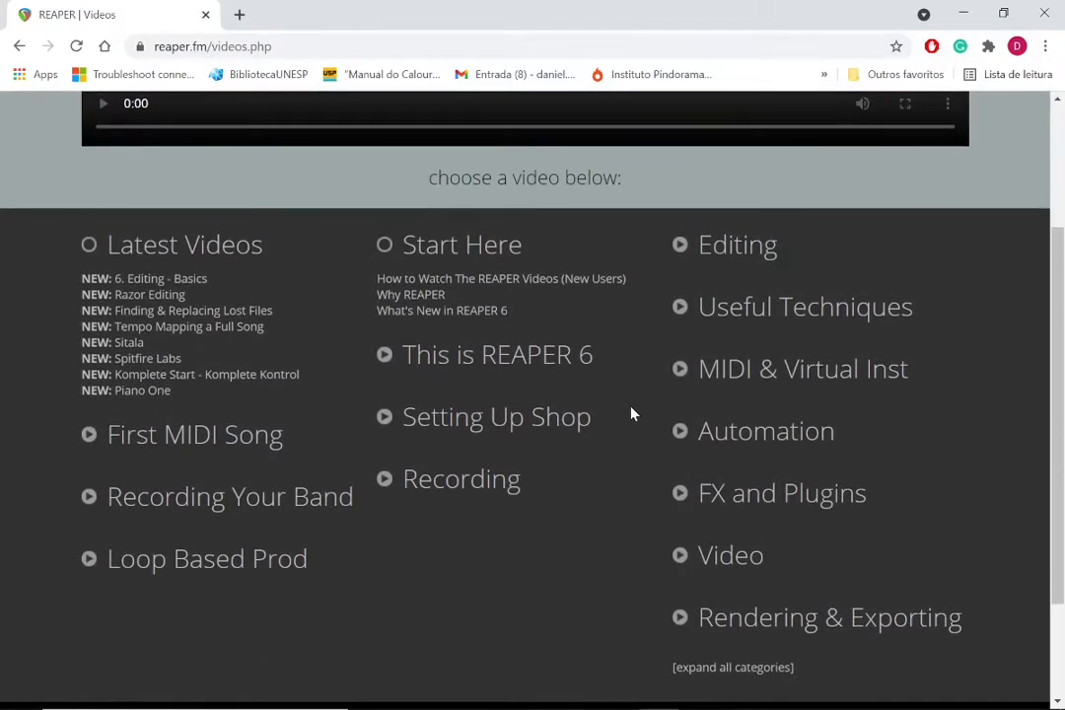
pyautogui.scroll(-1, 632, 415)
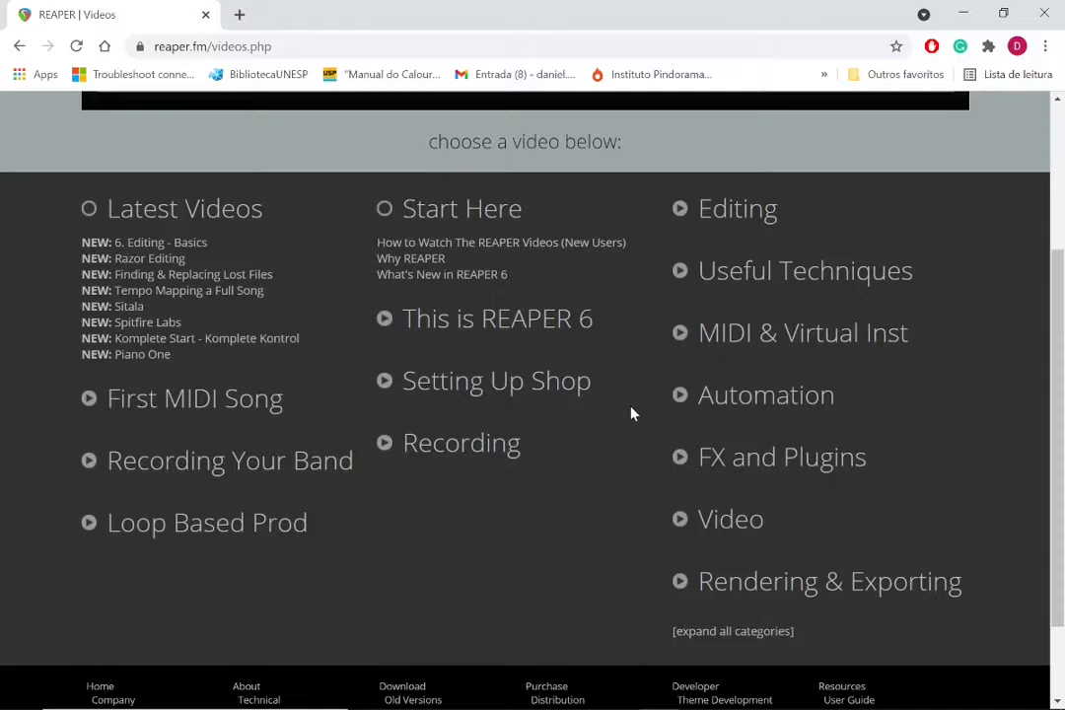
pyautogui.scroll(1, 632, 414)
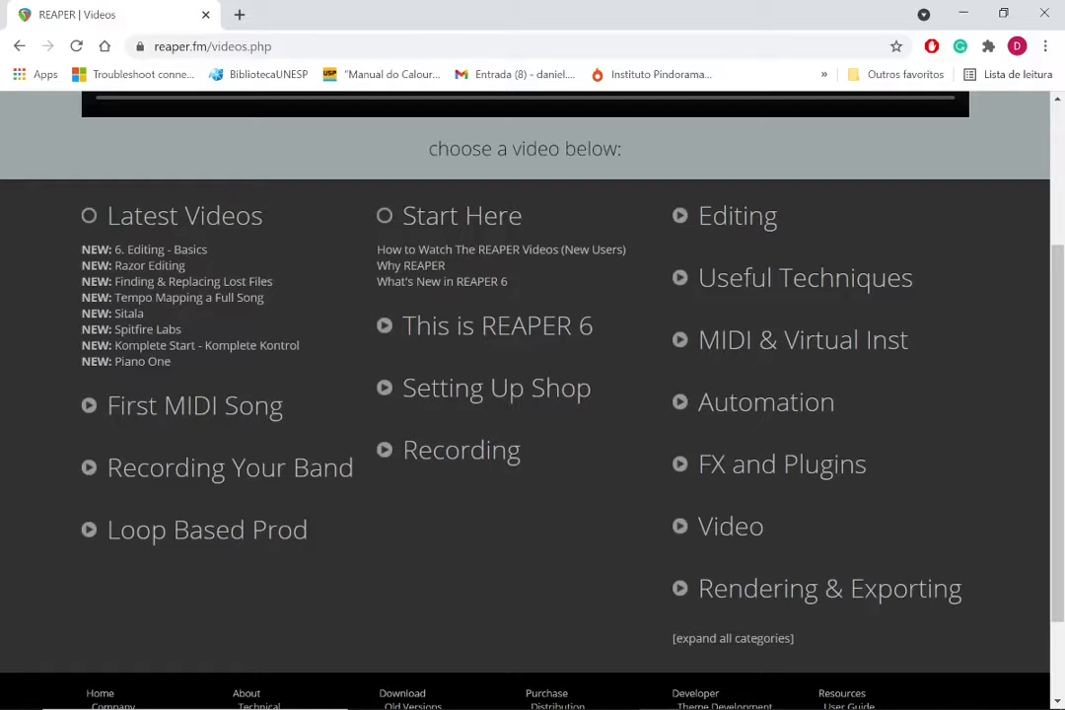
# Expand the "This is REAPER 6" category and review its list of lessons
pyautogui.click(384, 328)
pyautogui.scroll(-1, 384, 329)
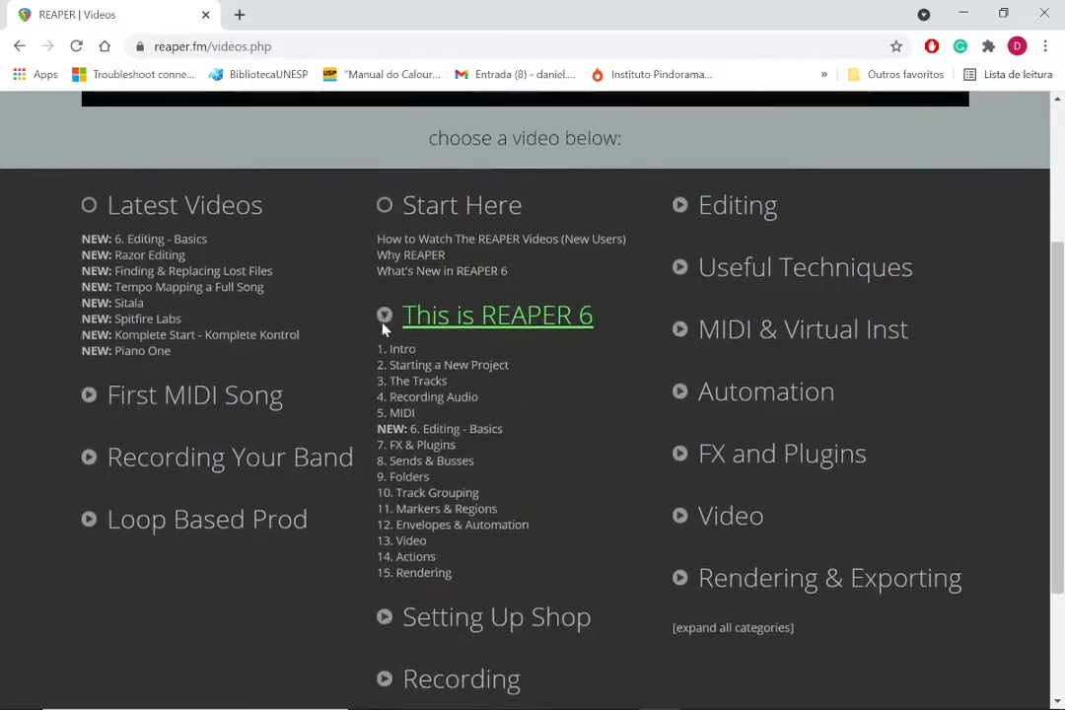
pyautogui.scroll(-1, 569, 350)
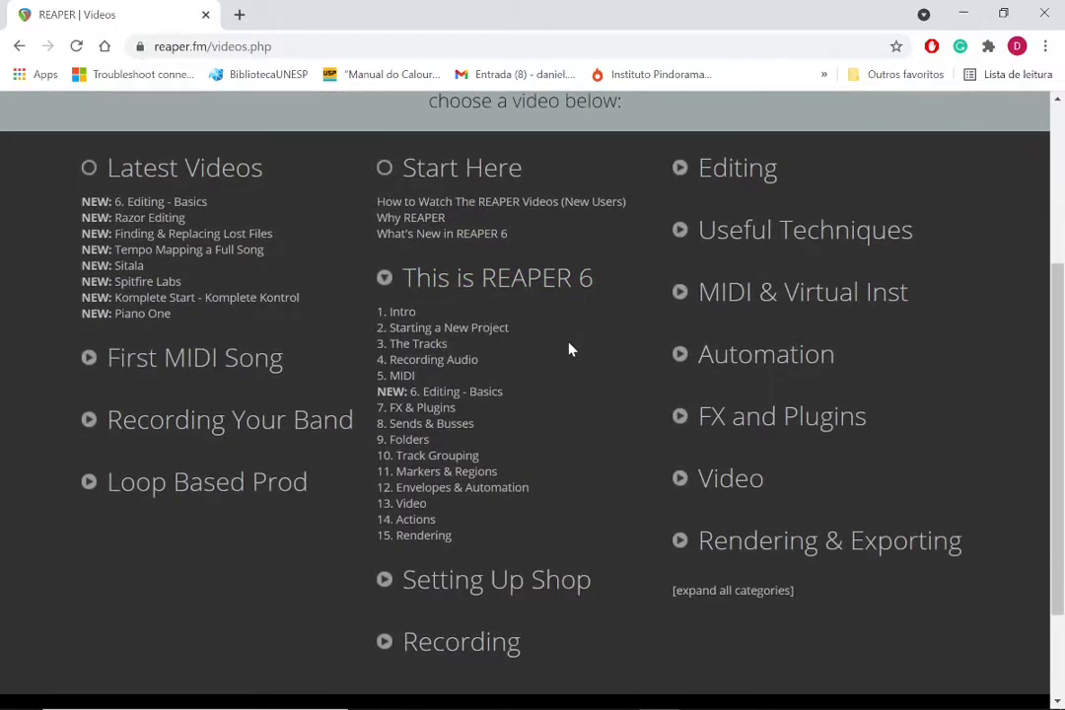
pyautogui.scroll(-1, 569, 349)
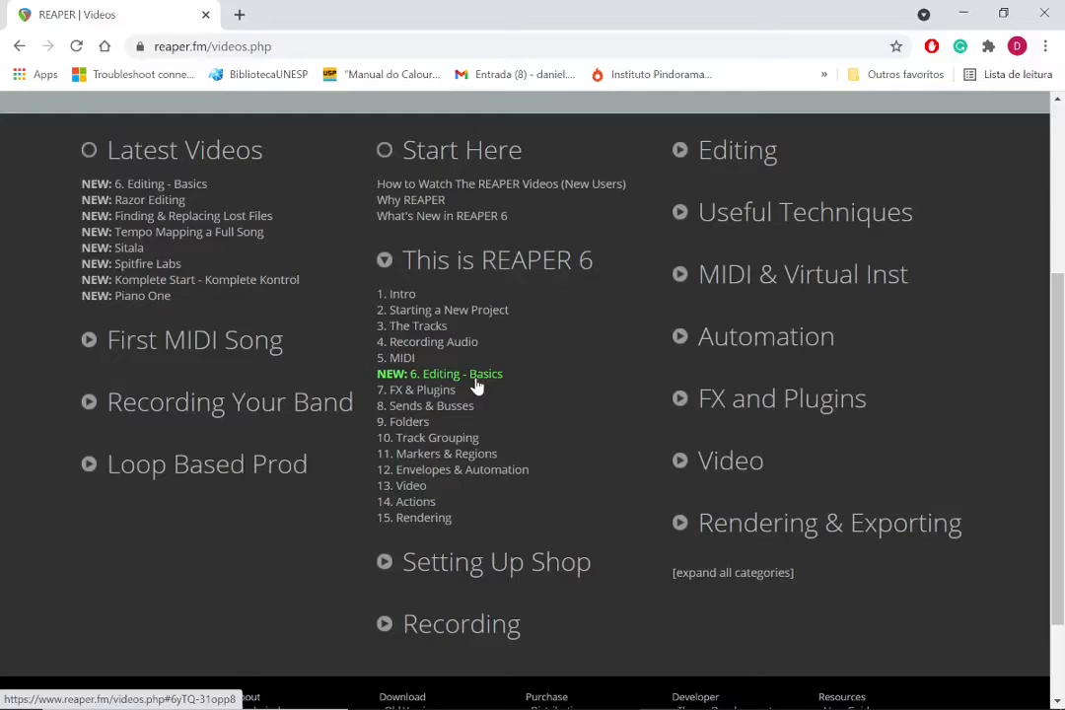
# Download the Windows 64-bit version of REAPER v6.27 from the site's download page
pyautogui.scroll(-1, 476, 384)
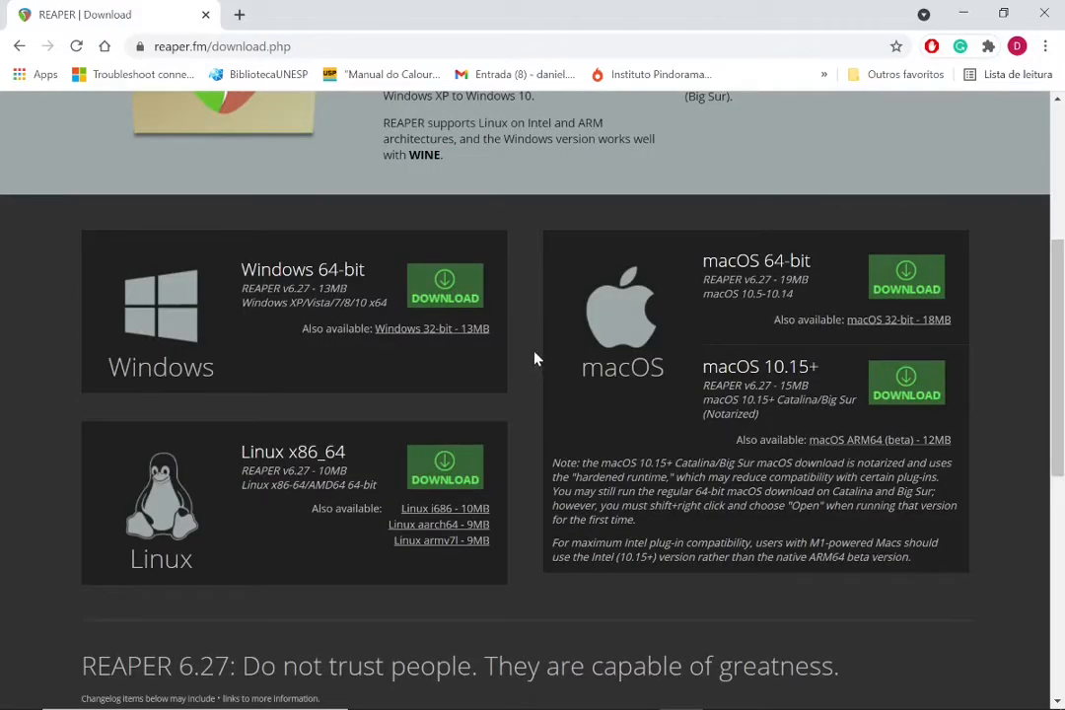
pyautogui.click(449, 290)
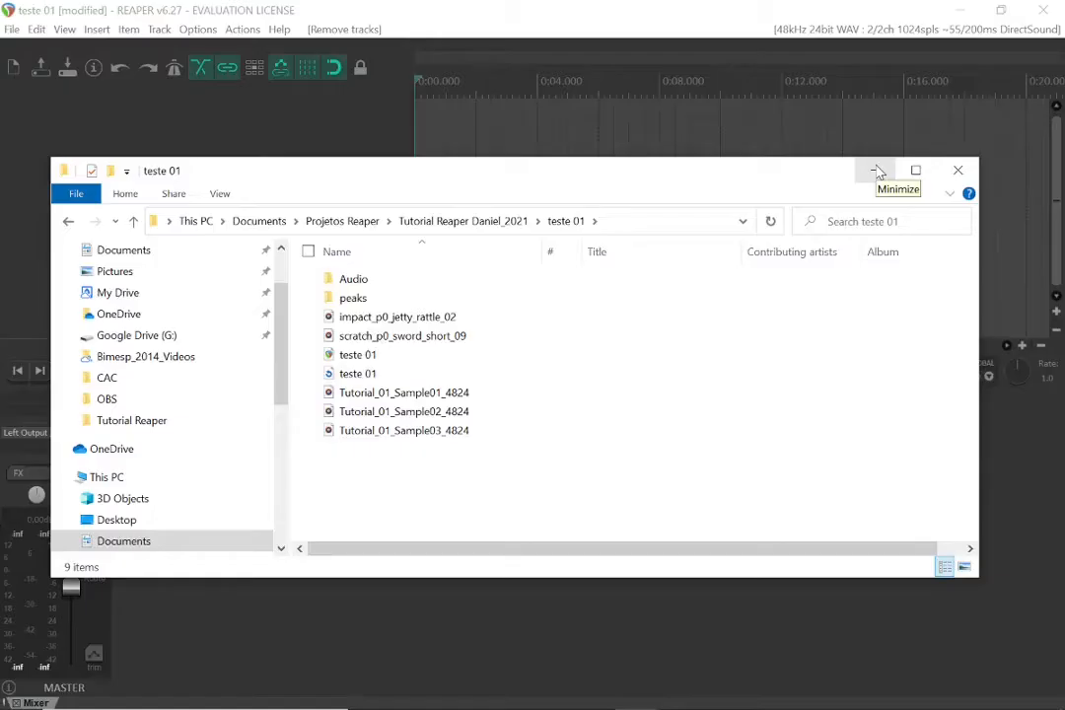
# In REAPER, check the audio system, devices, sample format and sample rate in the audio device preferences, and accept them
pyautogui.click(876, 172)
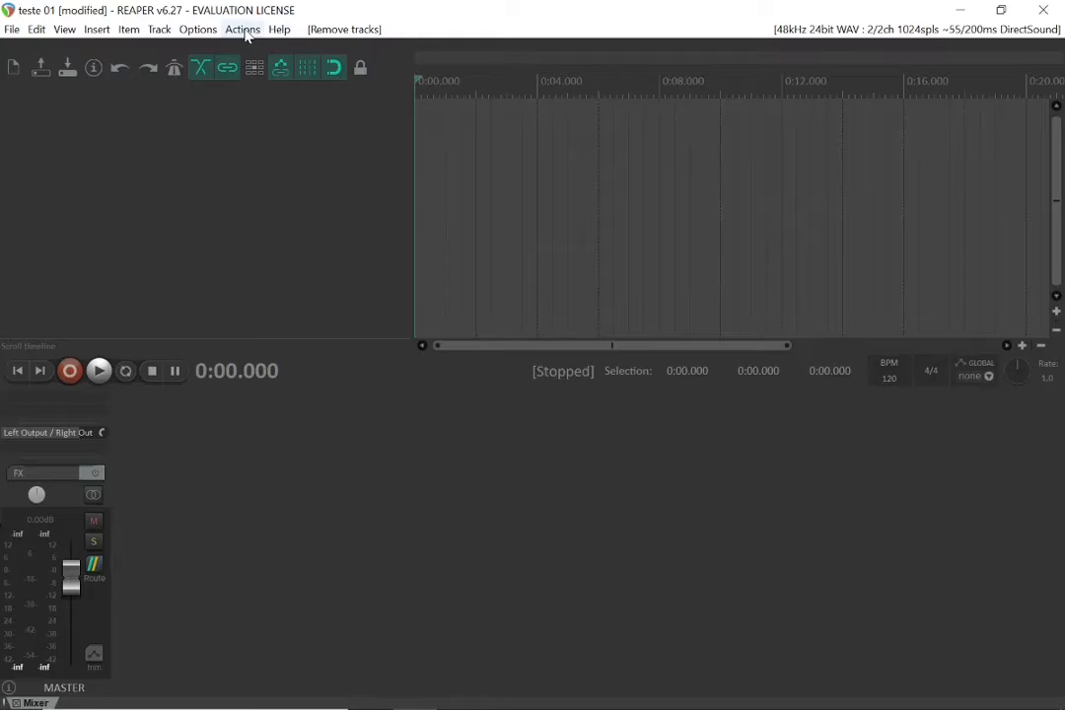
pyautogui.click(213, 34)
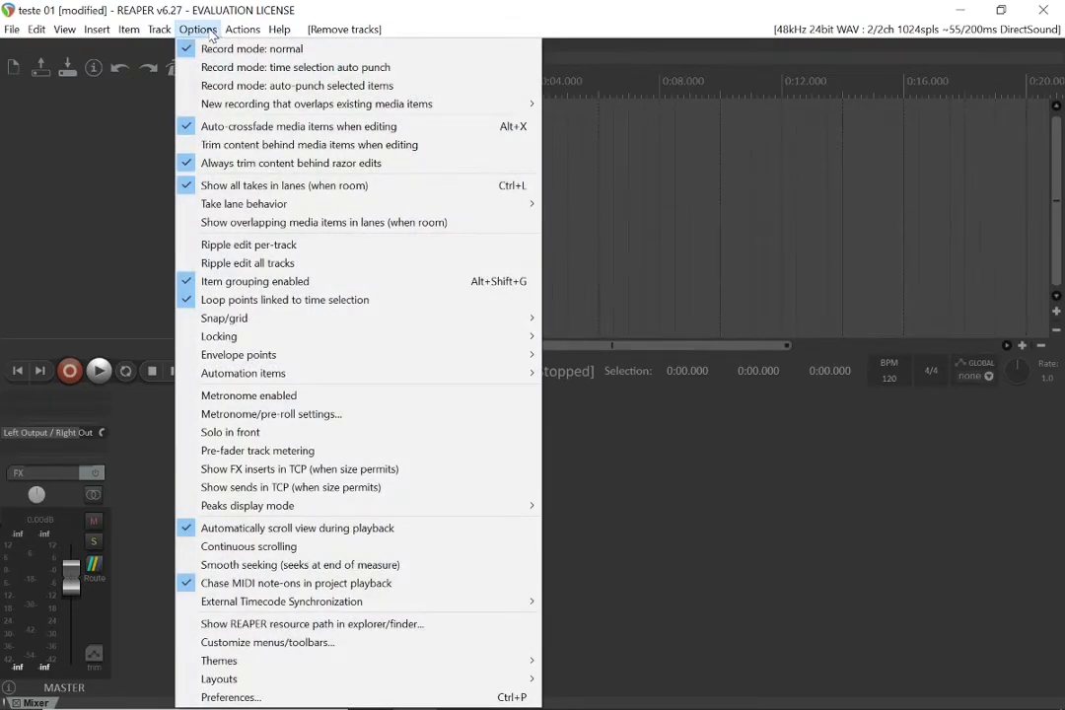
pyautogui.click(254, 701)
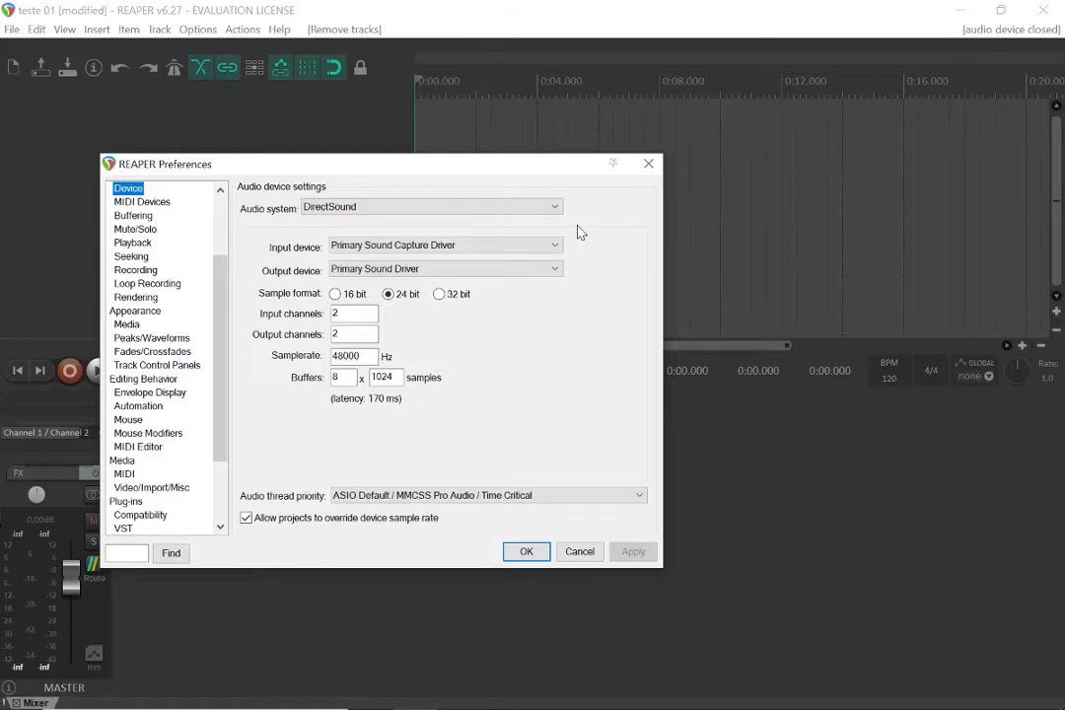
pyautogui.click(535, 555)
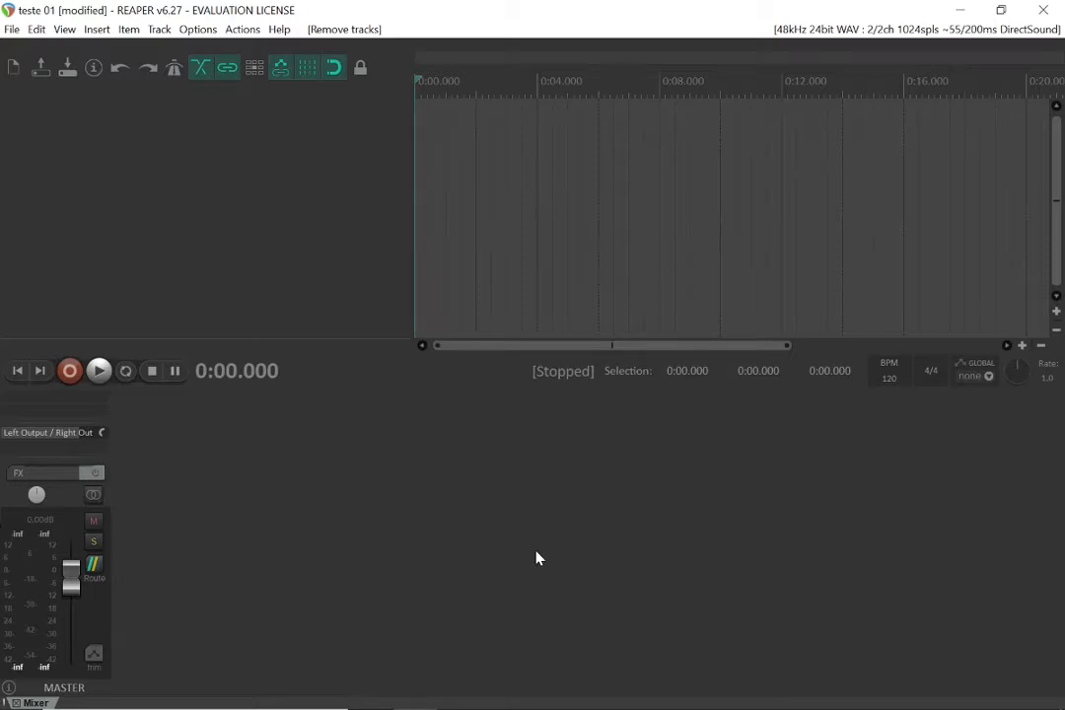
# Insert Tutorial_01_Sample01_4824, Sample02 and Sample03 from the teste 01 folder in sequence on one track, starting at 0:00 with small gaps between them
pyautogui.hotkey('alt', 'Tab')
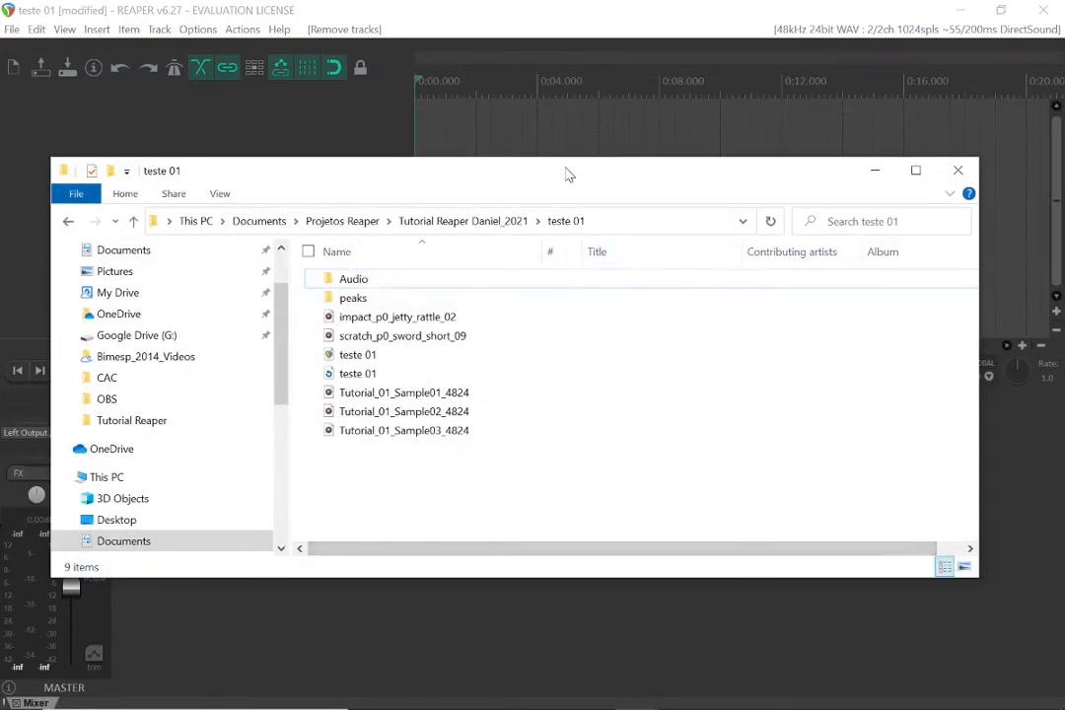
pyautogui.moveTo(567, 175); pyautogui.dragTo(637, 264)
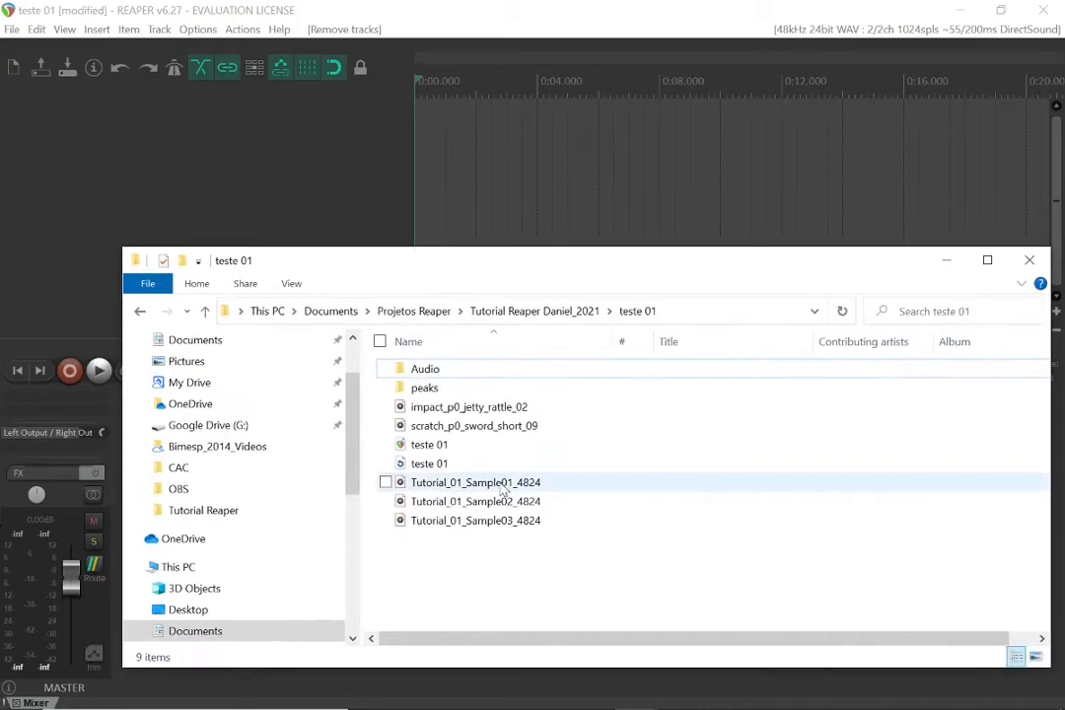
pyautogui.moveTo(500, 487); pyautogui.dragTo(416, 207)
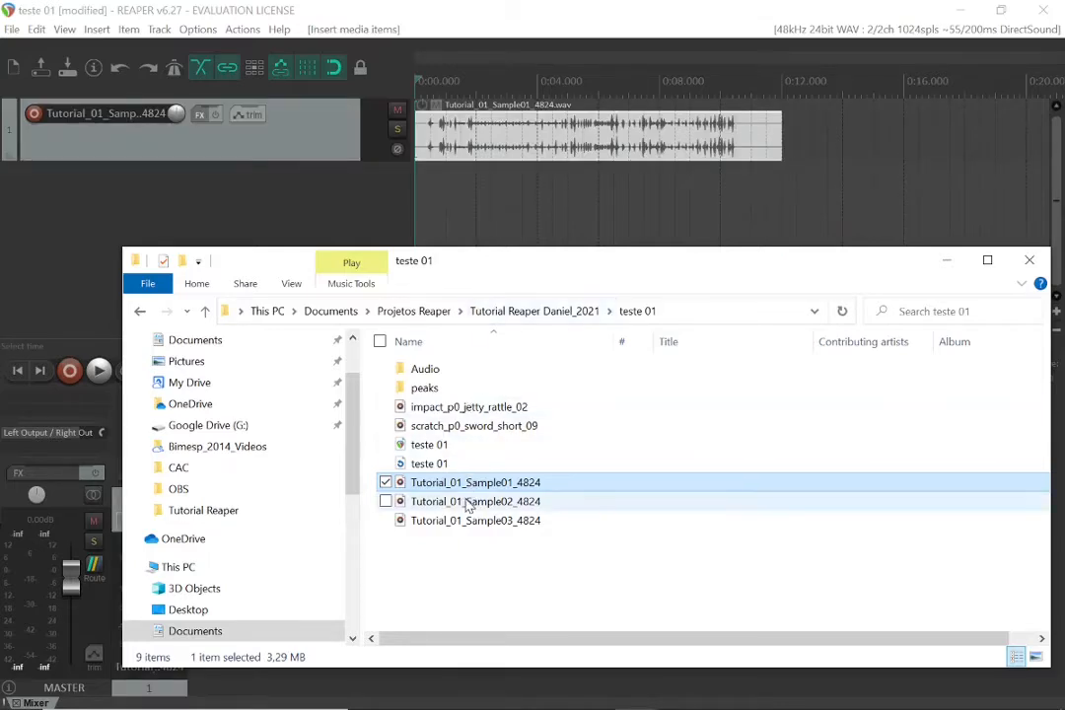
pyautogui.moveTo(469, 504); pyautogui.dragTo(797, 148)
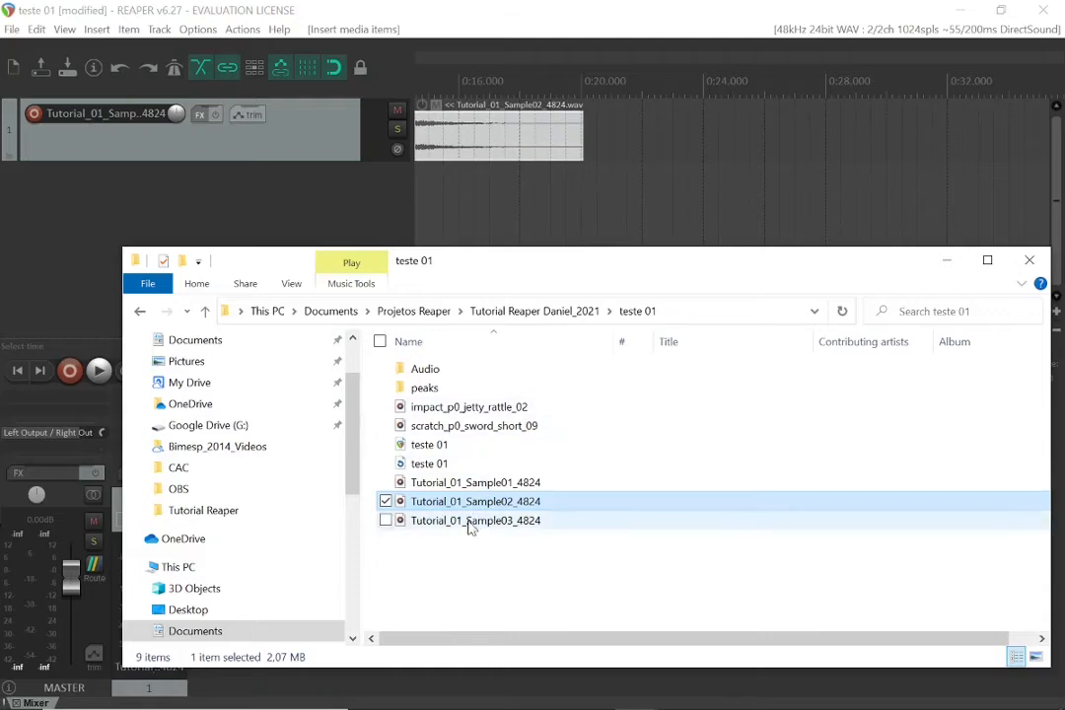
pyautogui.moveTo(471, 526); pyautogui.dragTo(612, 159)
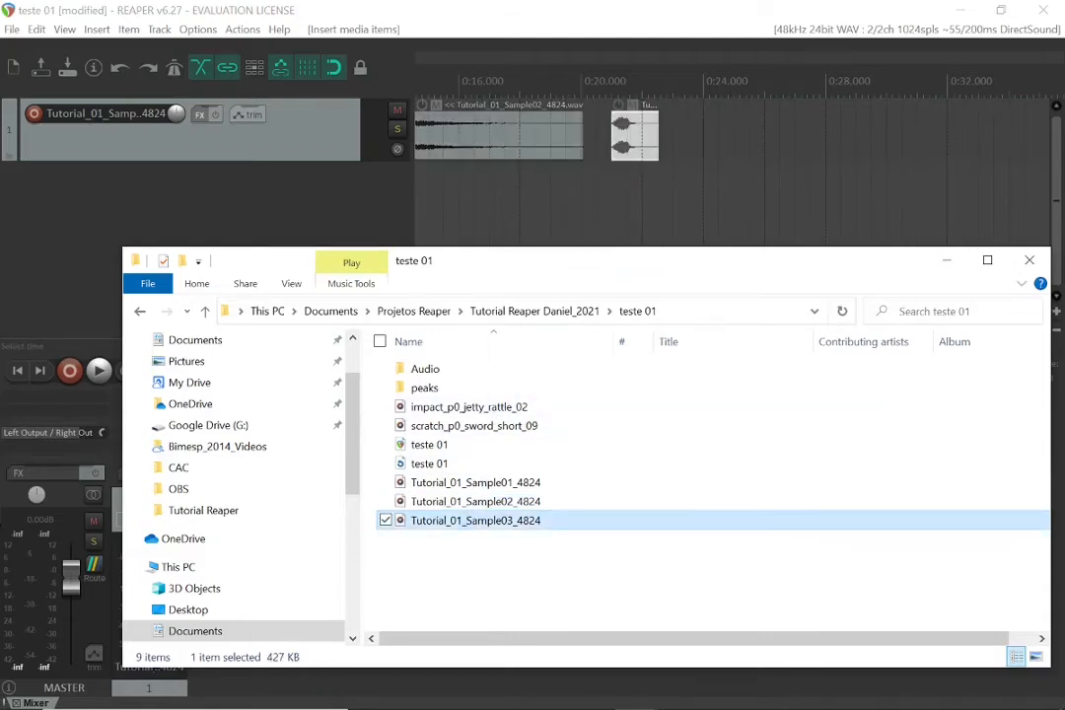
pyautogui.click(946, 261)
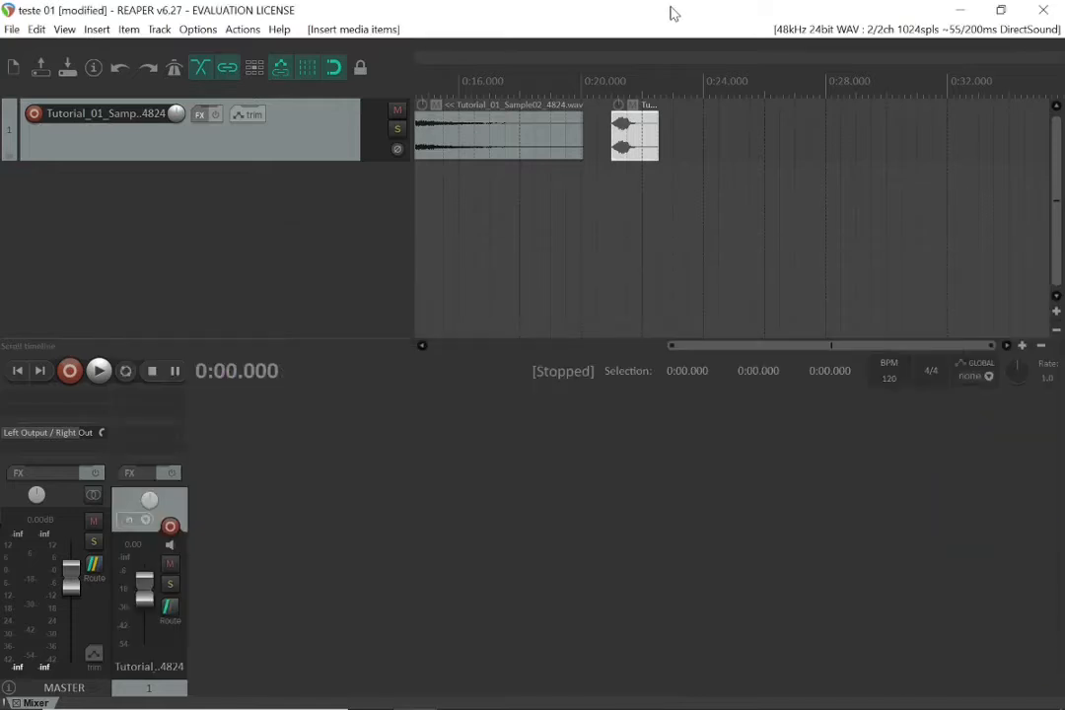
# Play the three inserted samples from the project start, restart playback once, and stop it
pyautogui.hscroll(-3, 735, 217)
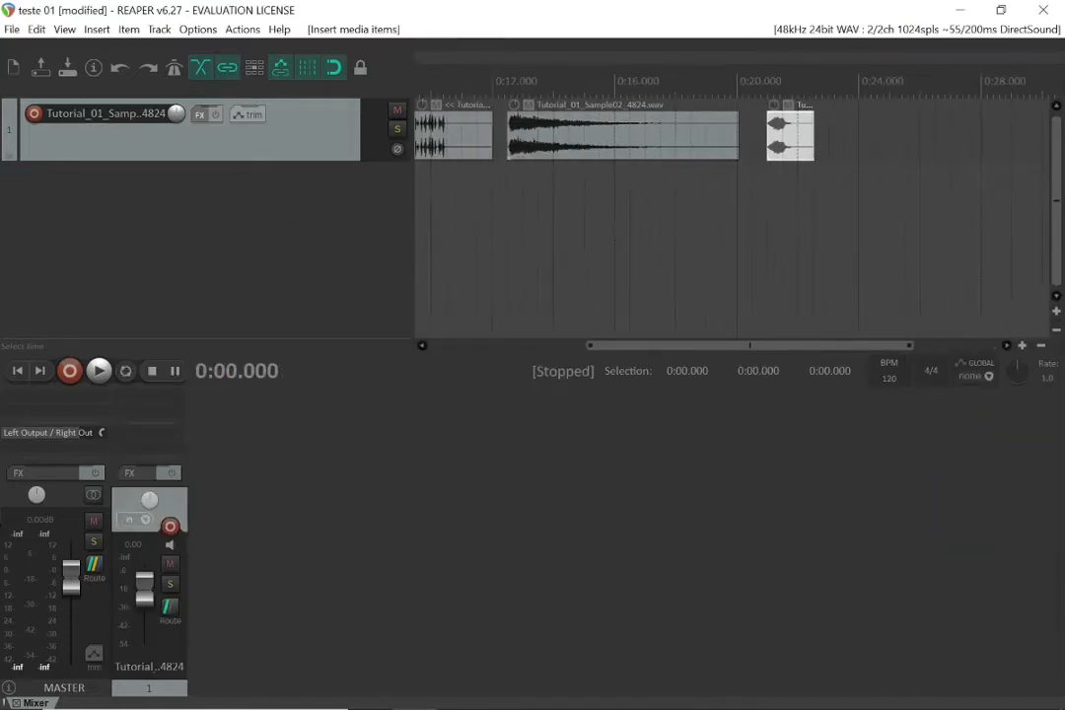
pyautogui.scroll(-4, 735, 217)
pyautogui.hscroll(-3, 734, 217)
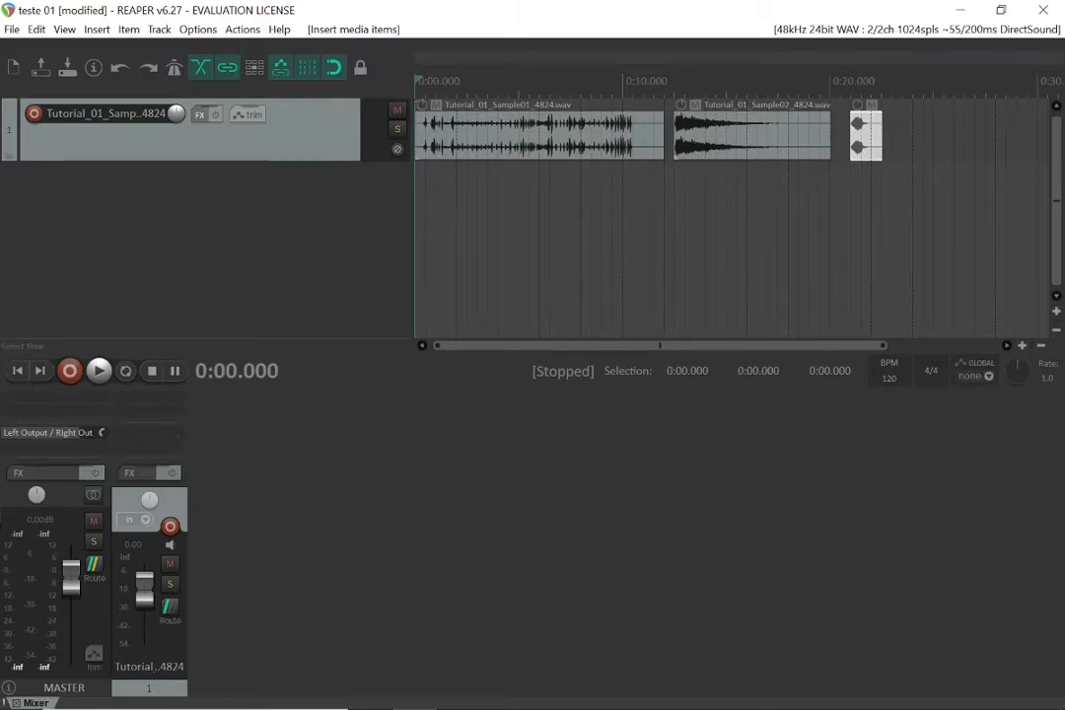
pyautogui.press('space')
pyautogui.click(100, 373)
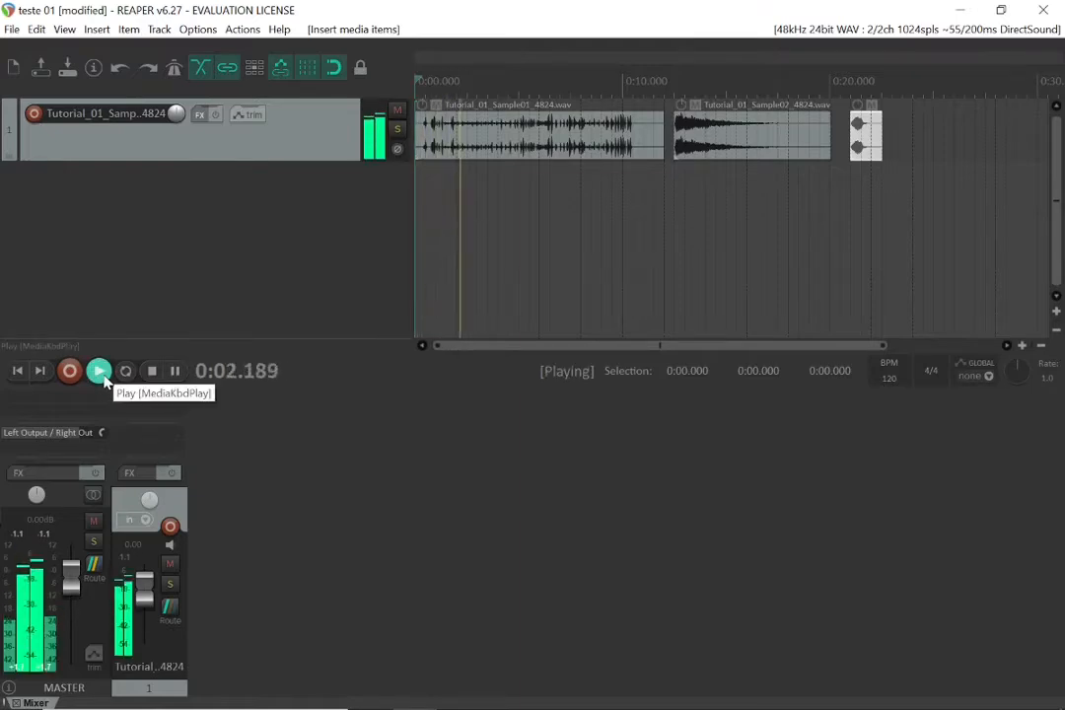
pyautogui.click(103, 374)
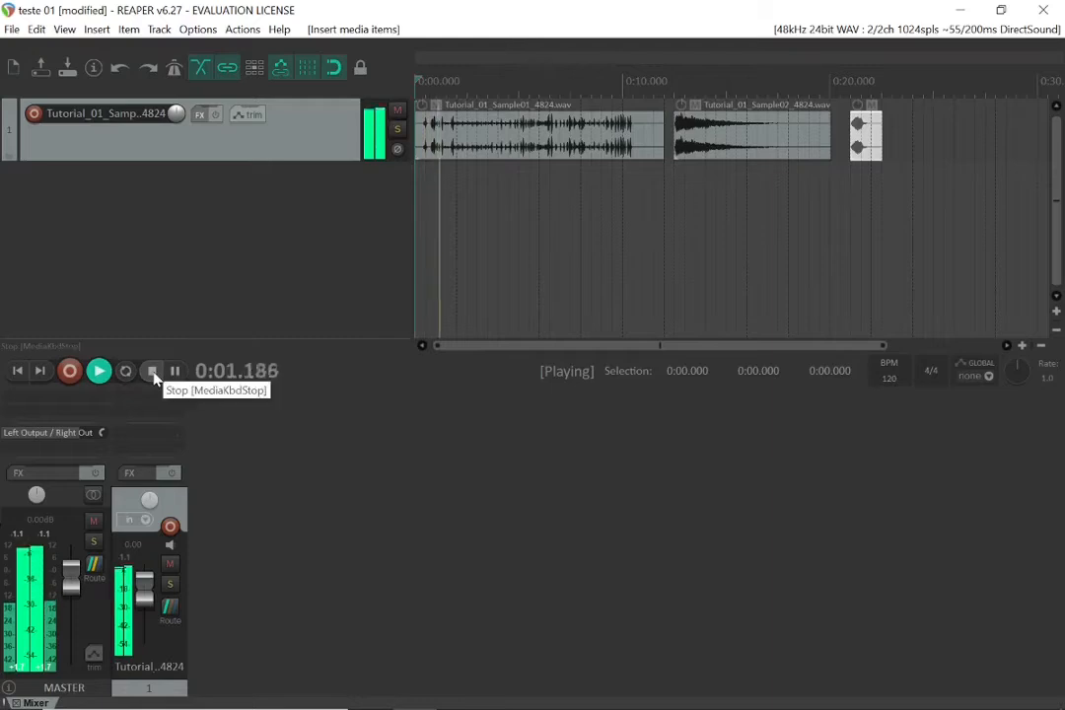
pyautogui.click(153, 371)
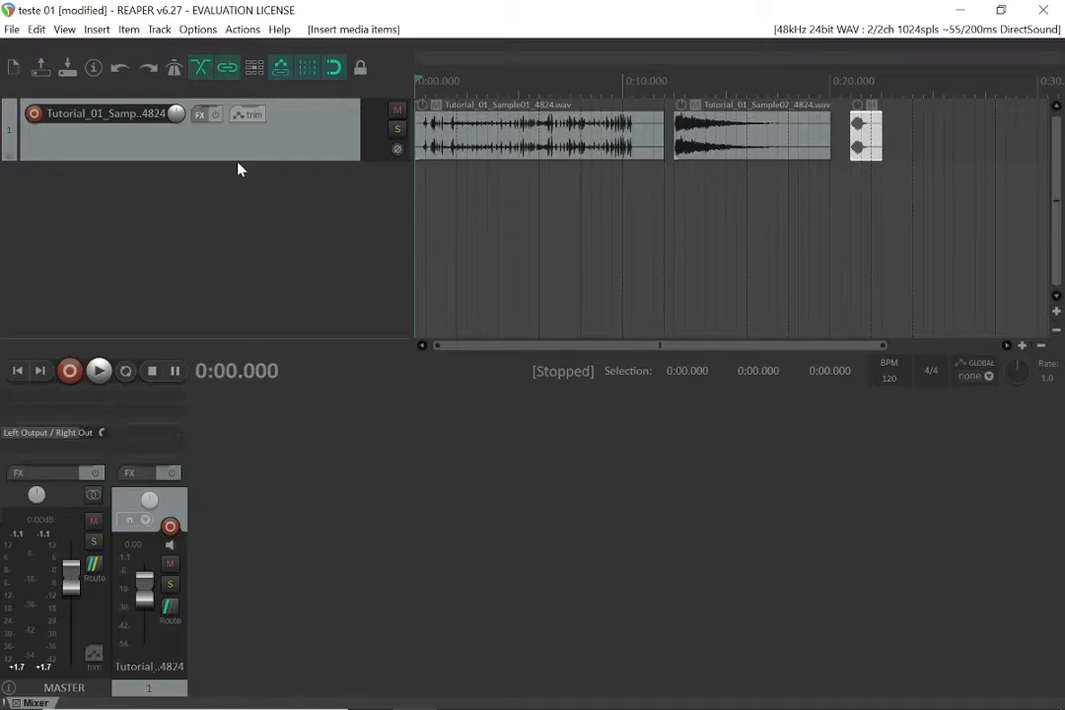
# Increase the track's height to enlarge its waveforms and inspect the clips along the timeline
pyautogui.moveTo(236, 160); pyautogui.dragTo(229, 291)
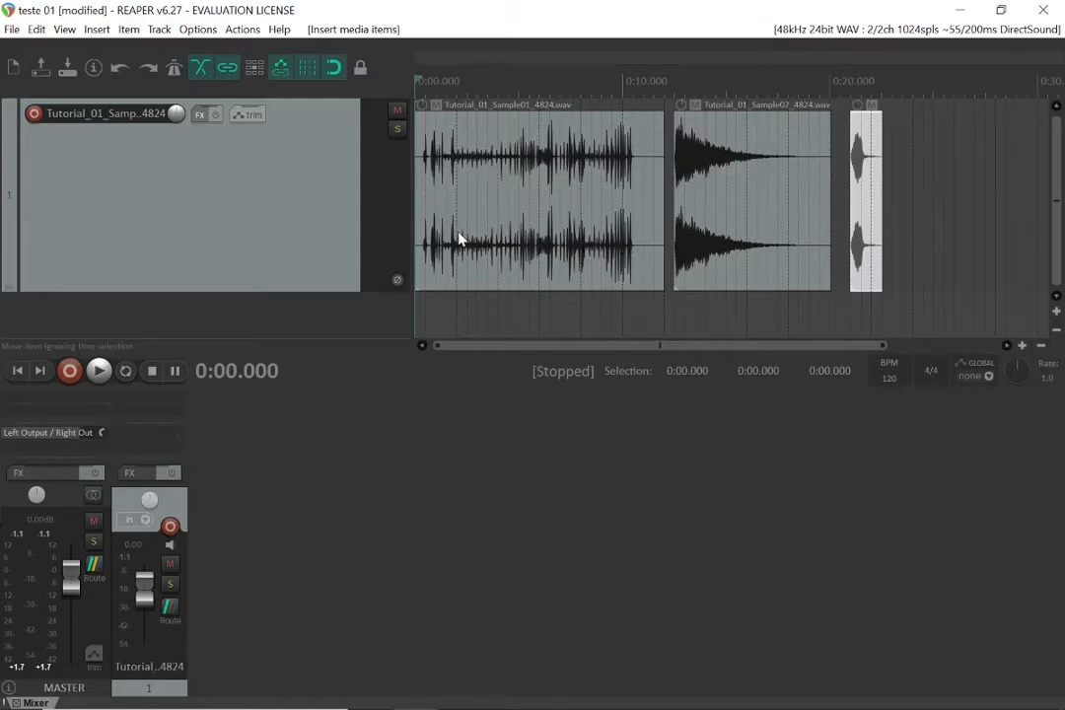
pyautogui.scroll(4, 459, 239)
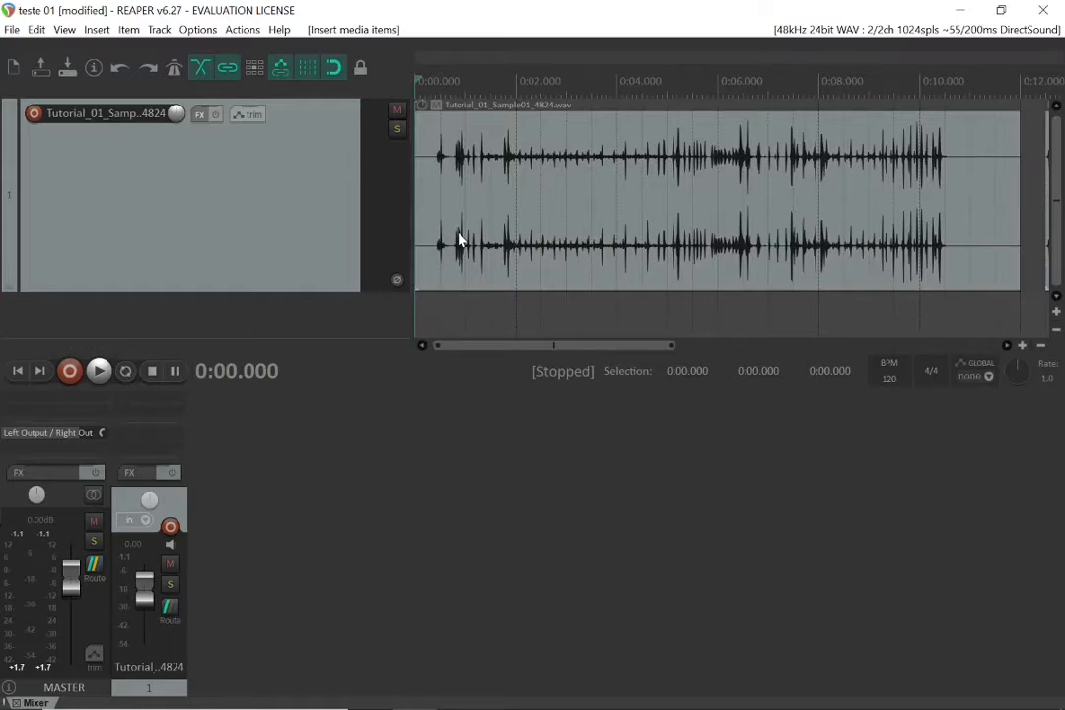
pyautogui.hscroll(10, 459, 239)
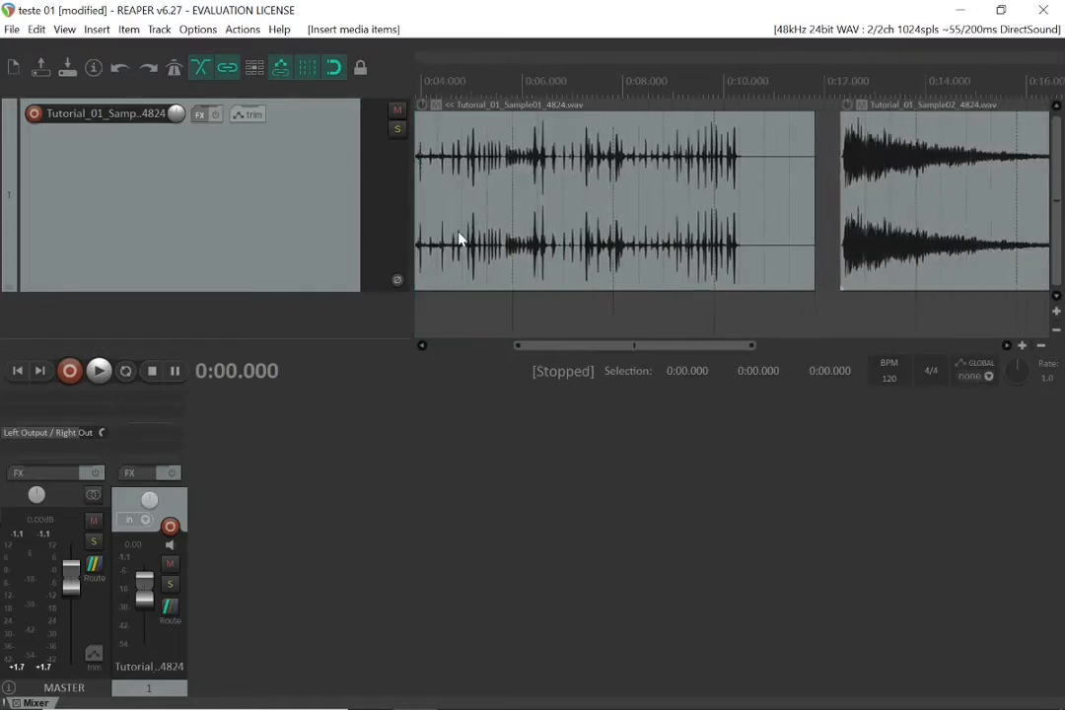
pyautogui.hscroll(-10, 458, 239)
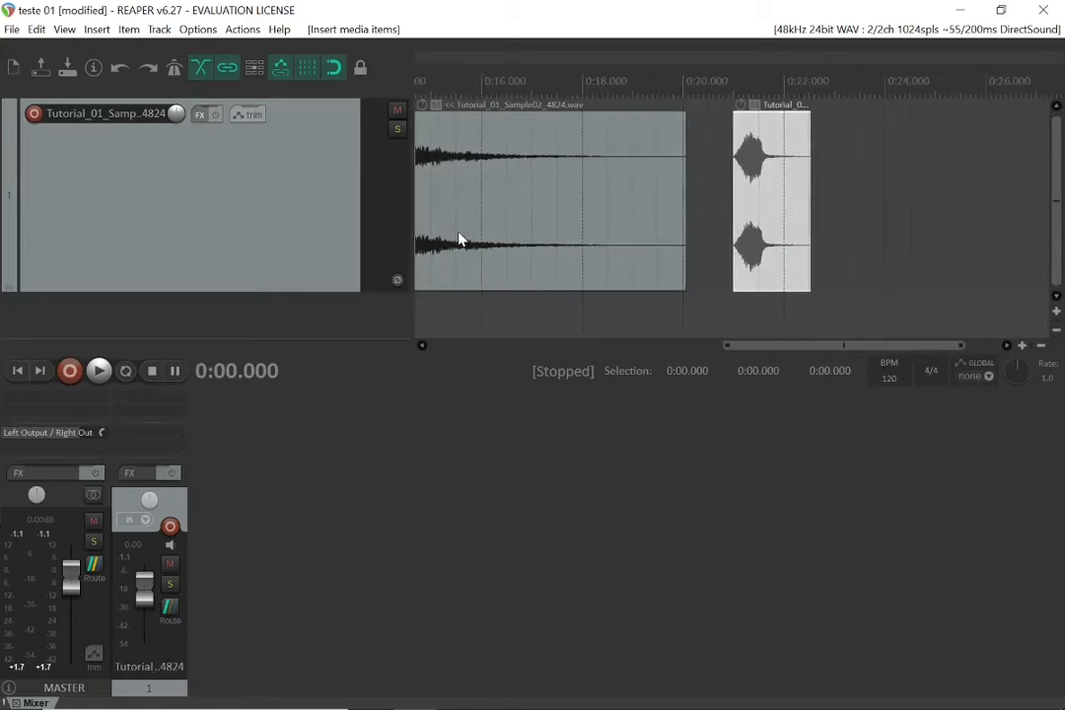
pyautogui.scroll(3, 458, 239)
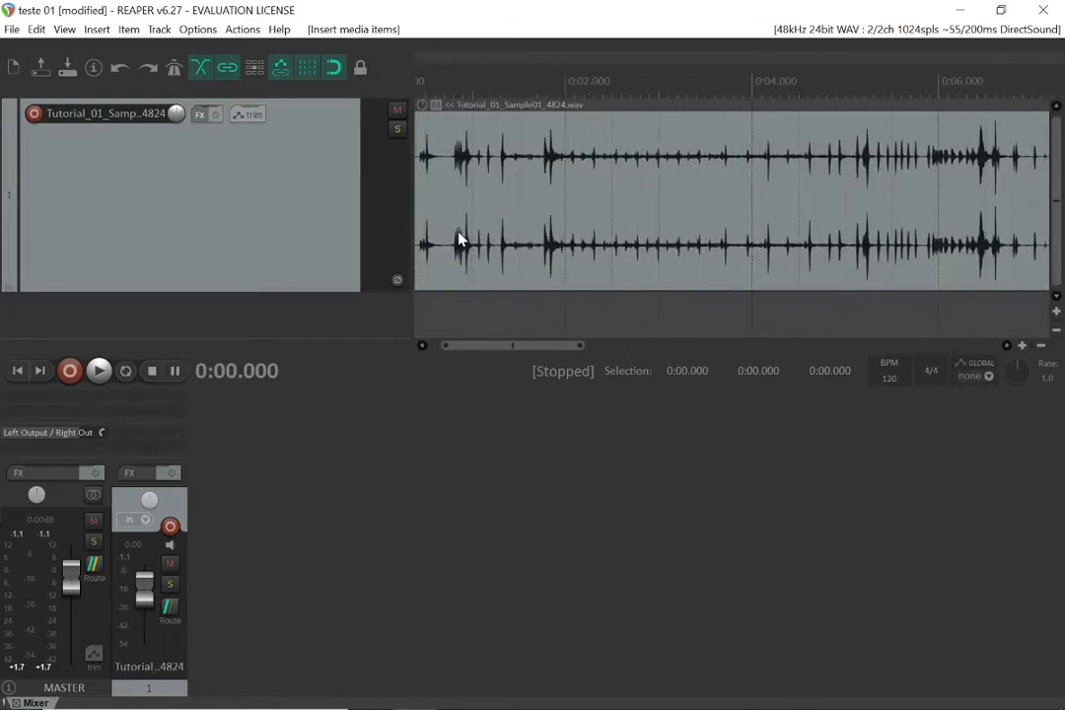
pyautogui.hscroll(-2, 459, 239)
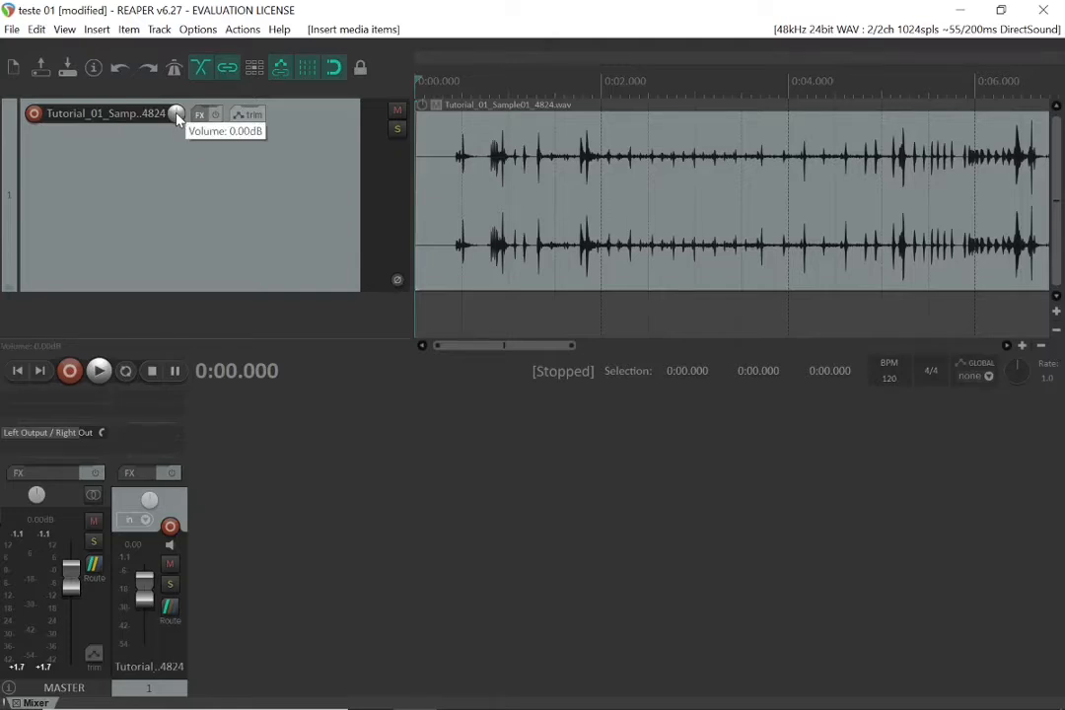
# Play the project from the start and lower the track's volume to -31.0 dB during playback
pyautogui.press('space')
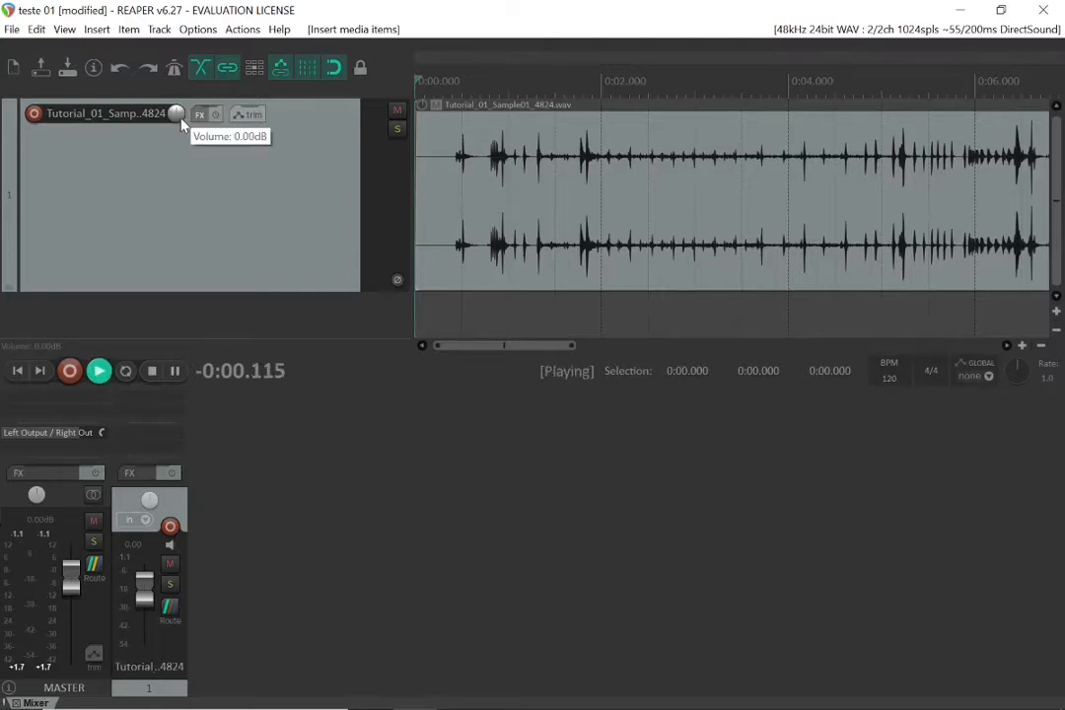
pyautogui.moveTo(180, 122); pyautogui.dragTo(180, 185)
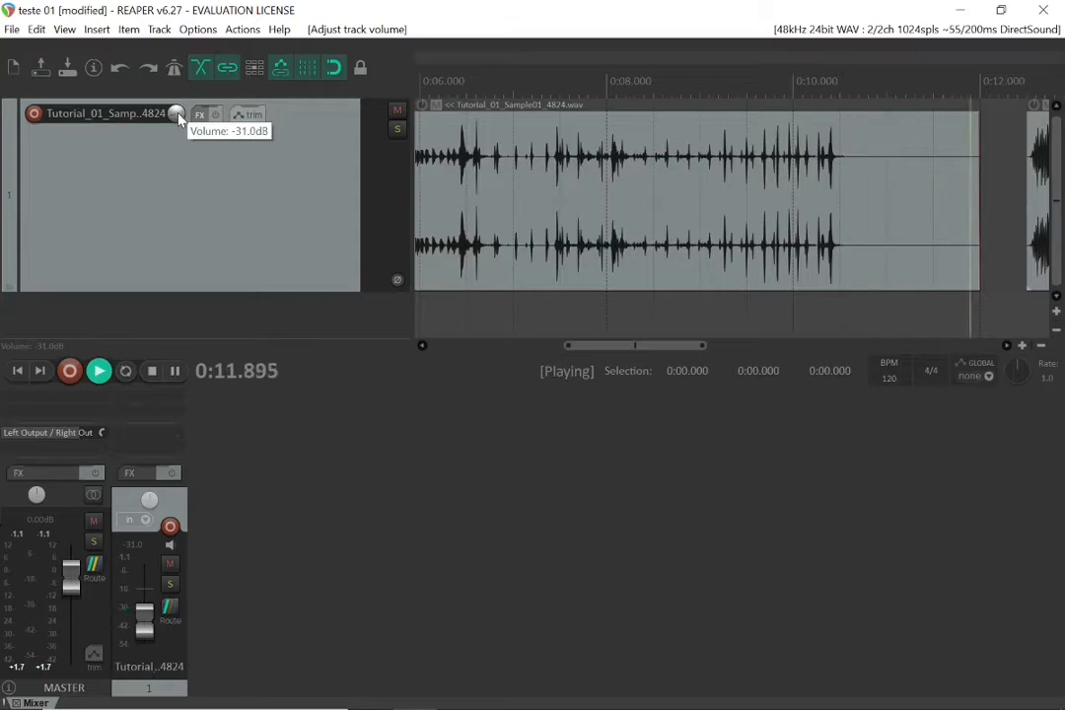
# Stop playback and reset the track's volume to 0.00 dB, lowering it once with the mixer fader before resetting it again
pyautogui.press('space')
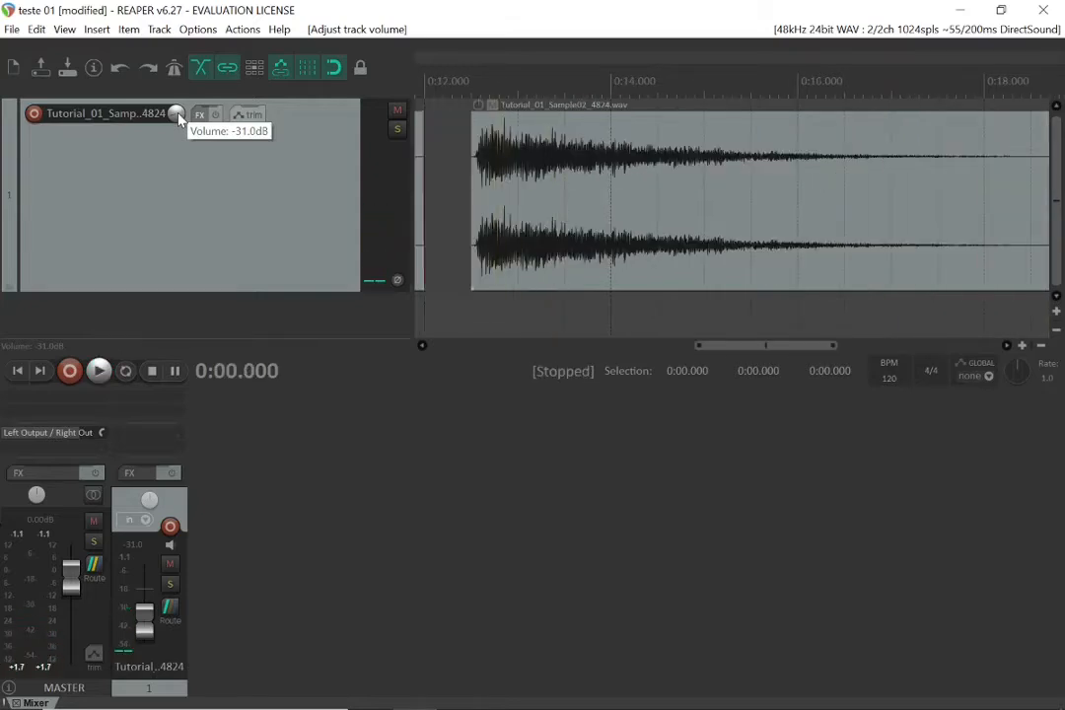
pyautogui.moveTo(179, 120); pyautogui.dragTo(176, 119)
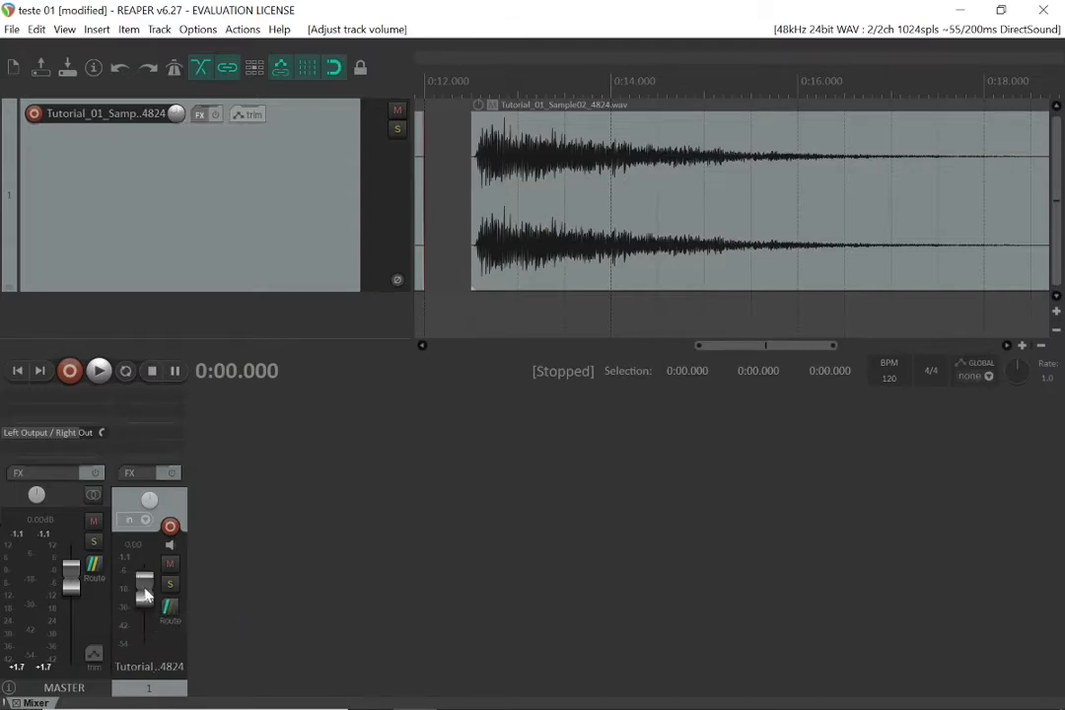
pyautogui.moveTo(145, 611); pyautogui.dragTo(135, 628)
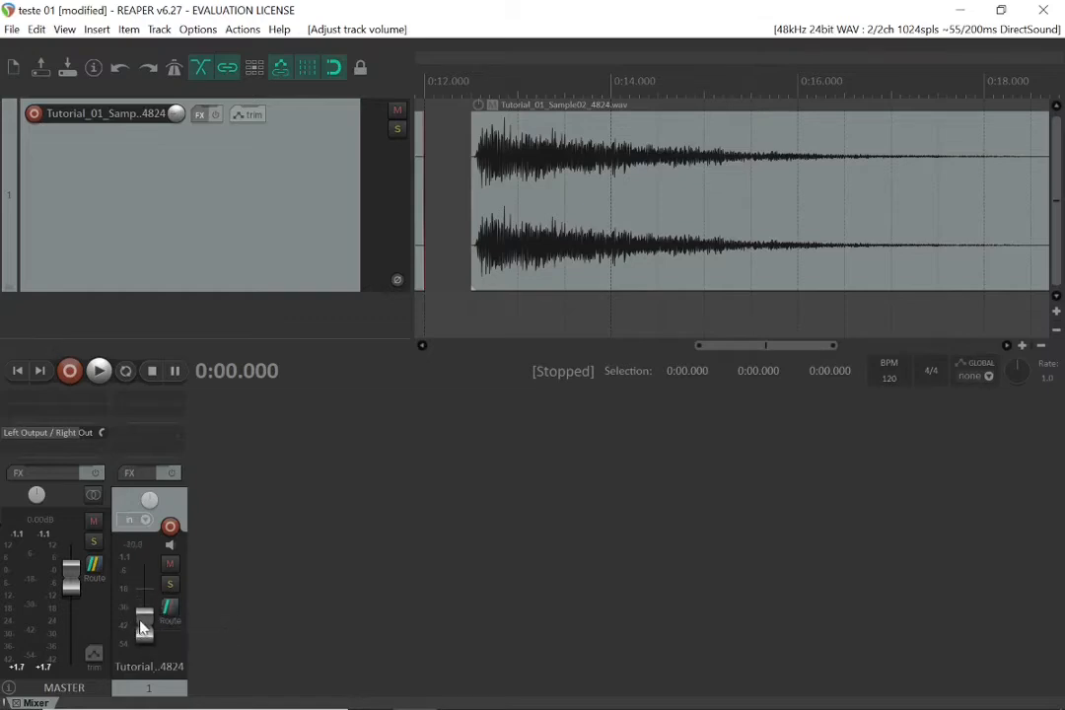
pyautogui.doubleClick(141, 629)
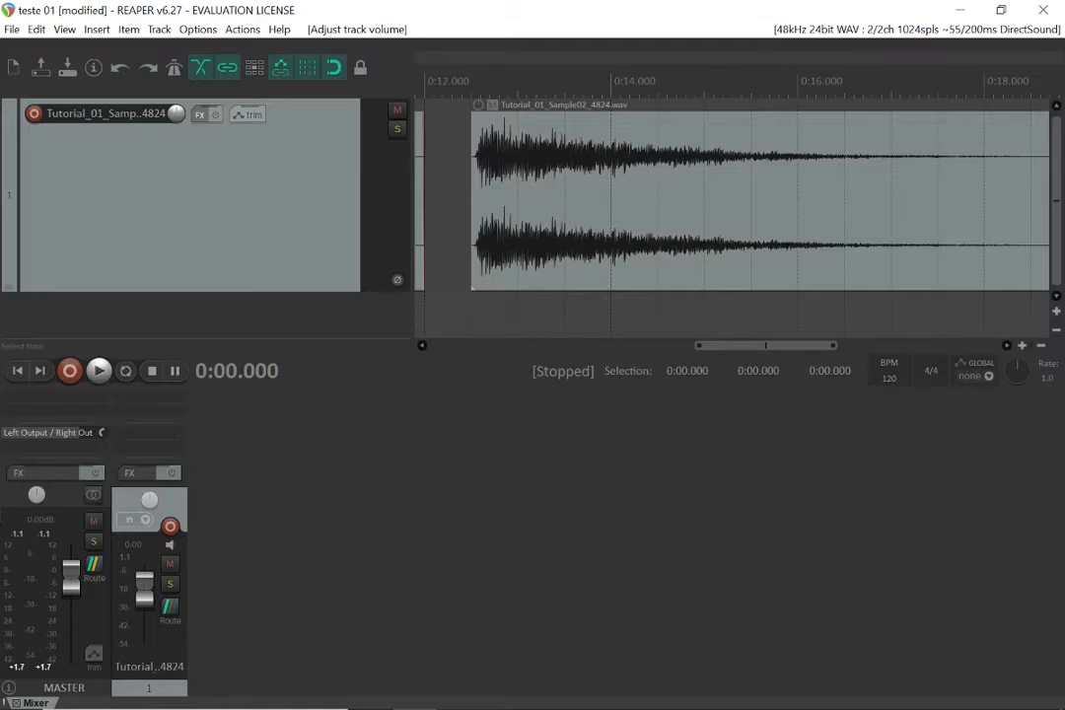
pyautogui.click(453, 346)
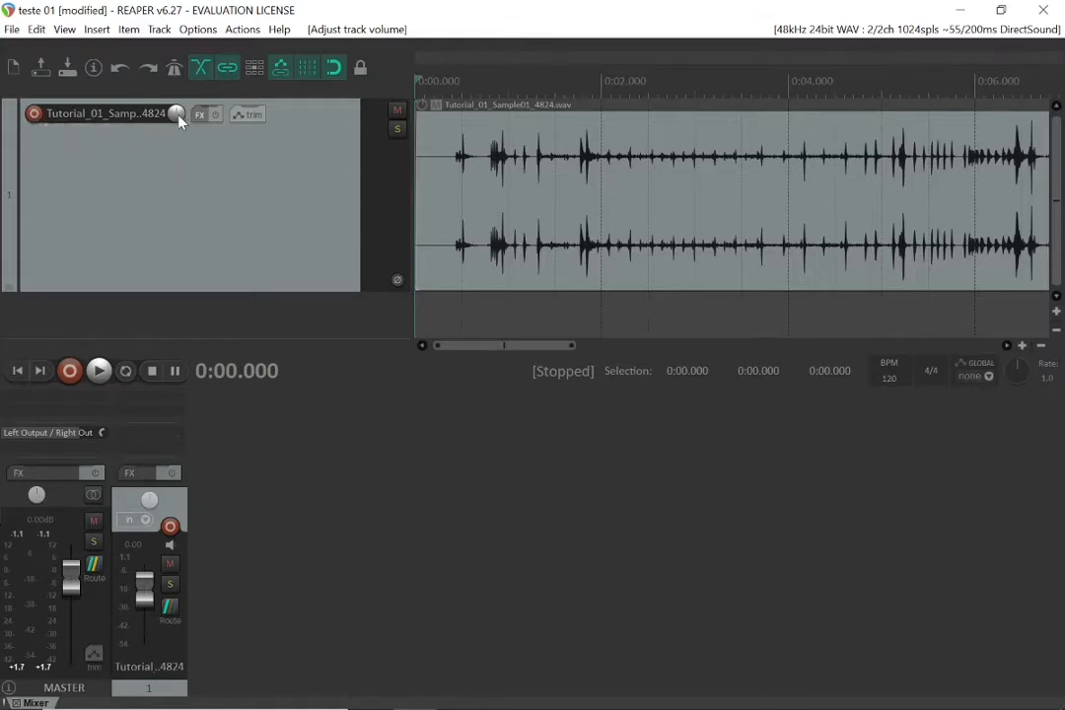
pyautogui.moveTo(178, 119)
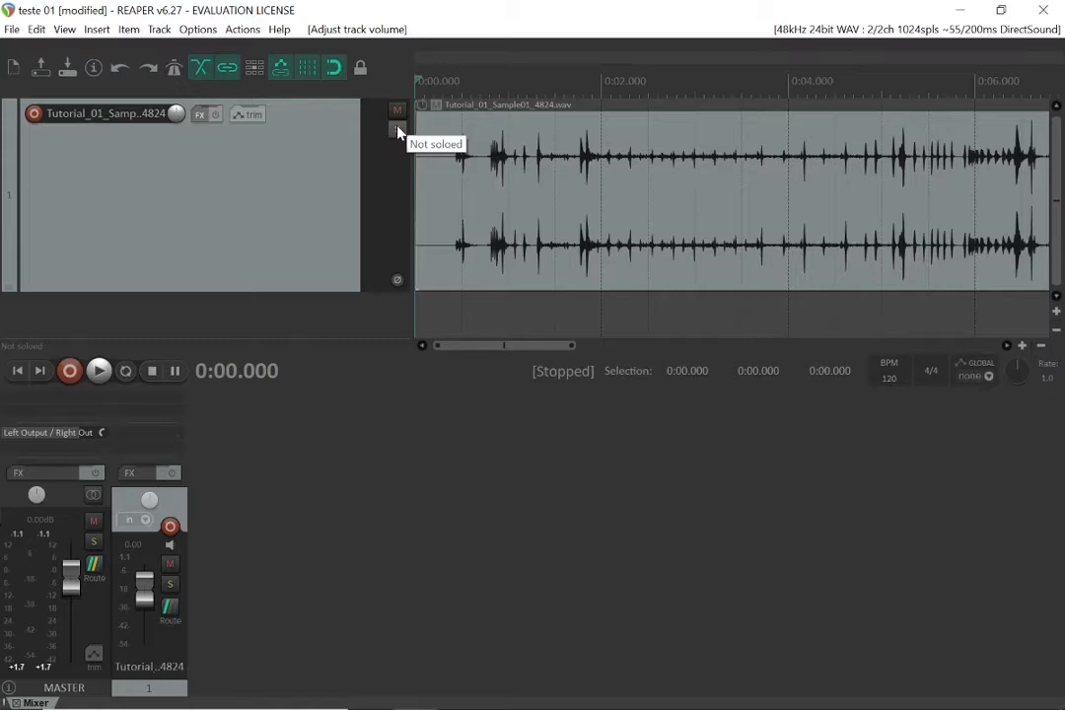
# Move the Sample02 and Sample03 clips onto new second and third tracks, both starting at 0:00
pyautogui.scroll(-3, 665, 156)
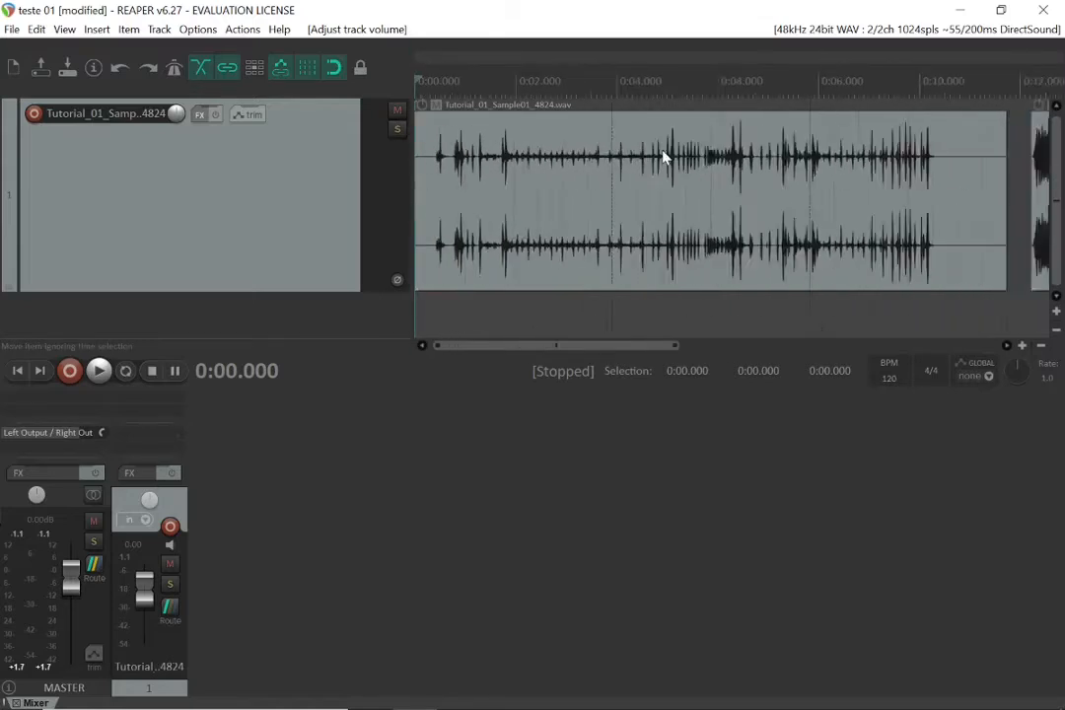
pyautogui.scroll(-5, 666, 157)
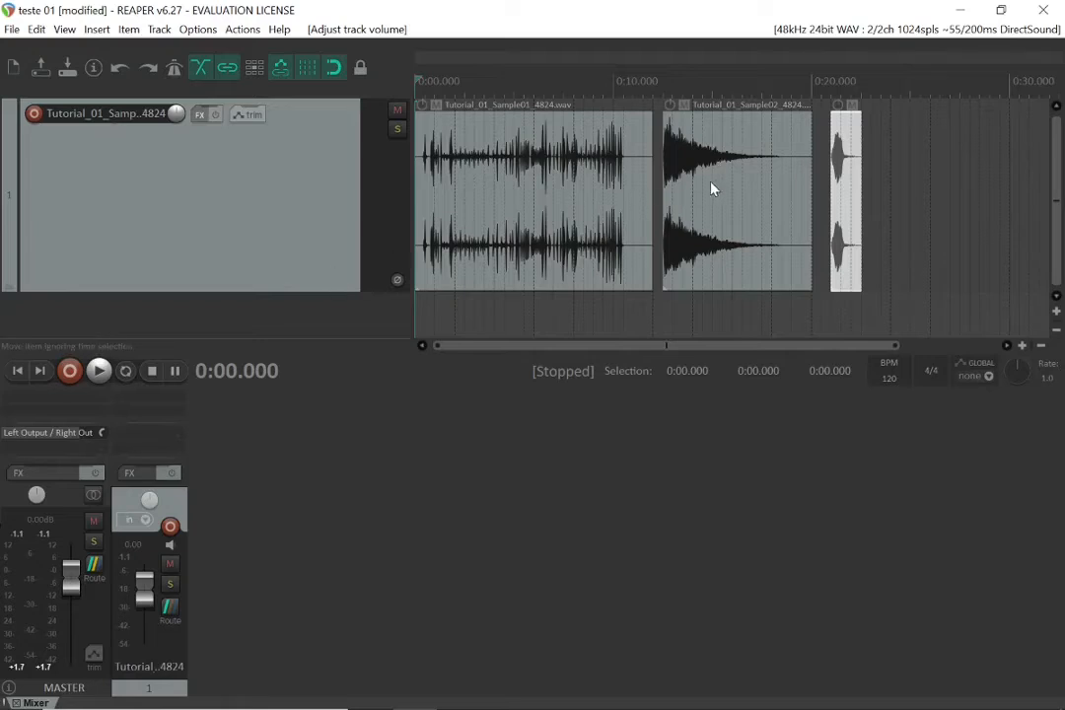
pyautogui.click(718, 185)
pyautogui.moveTo(718, 185); pyautogui.dragTo(466, 347)
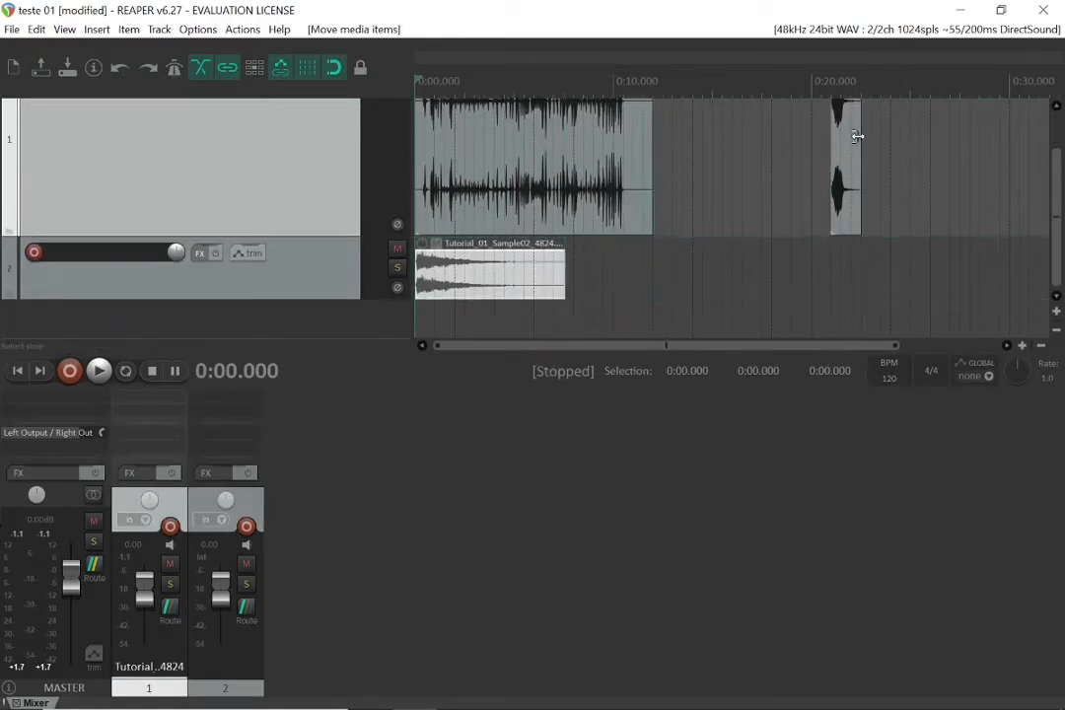
pyautogui.moveTo(853, 146); pyautogui.dragTo(430, 366)
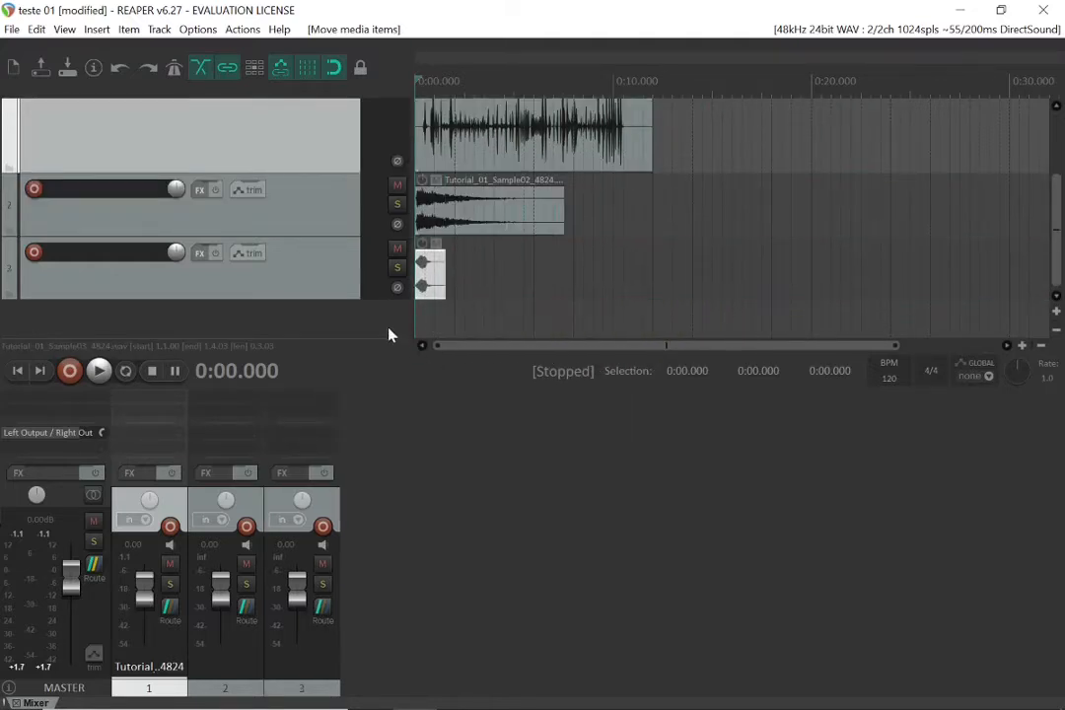
# Stagger the clips by shifting Sample02 to about 1 s and Sample03 to 1.5 s on their tracks
pyautogui.scroll(3, 363, 289)
pyautogui.scroll(-3, 363, 289)
pyautogui.scroll(3, 363, 289)
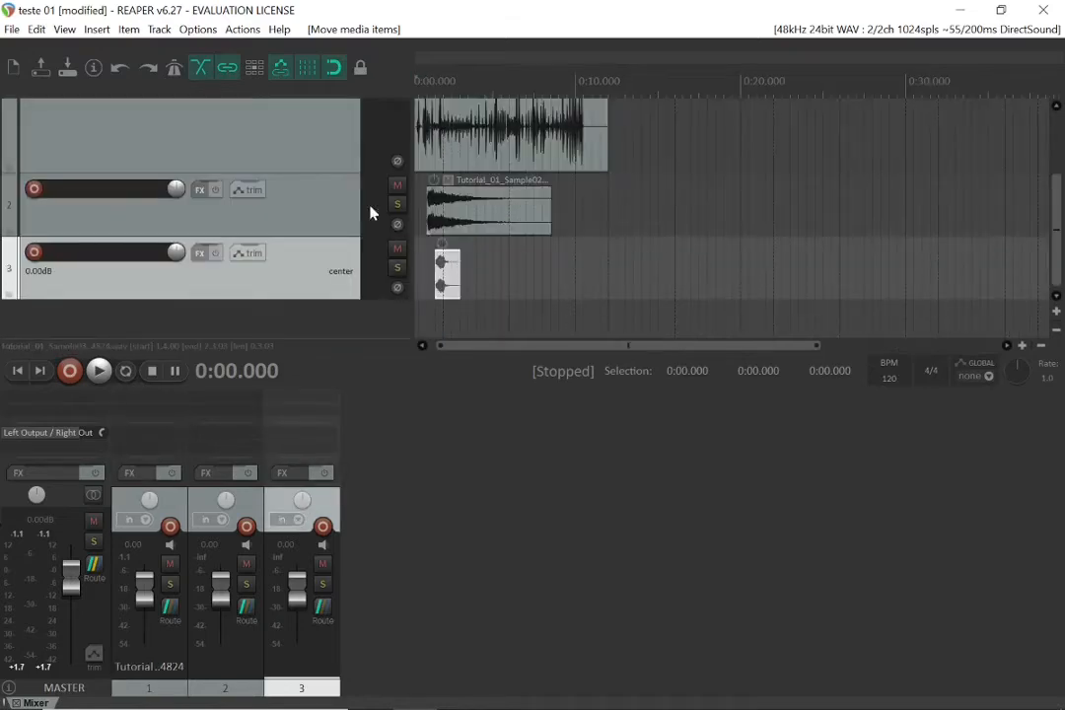
# Play the three overlapping tracks together from the project start and stop playback
pyautogui.scroll(3, 308, 194)
pyautogui.scroll(-3, 309, 193)
pyautogui.press('space')
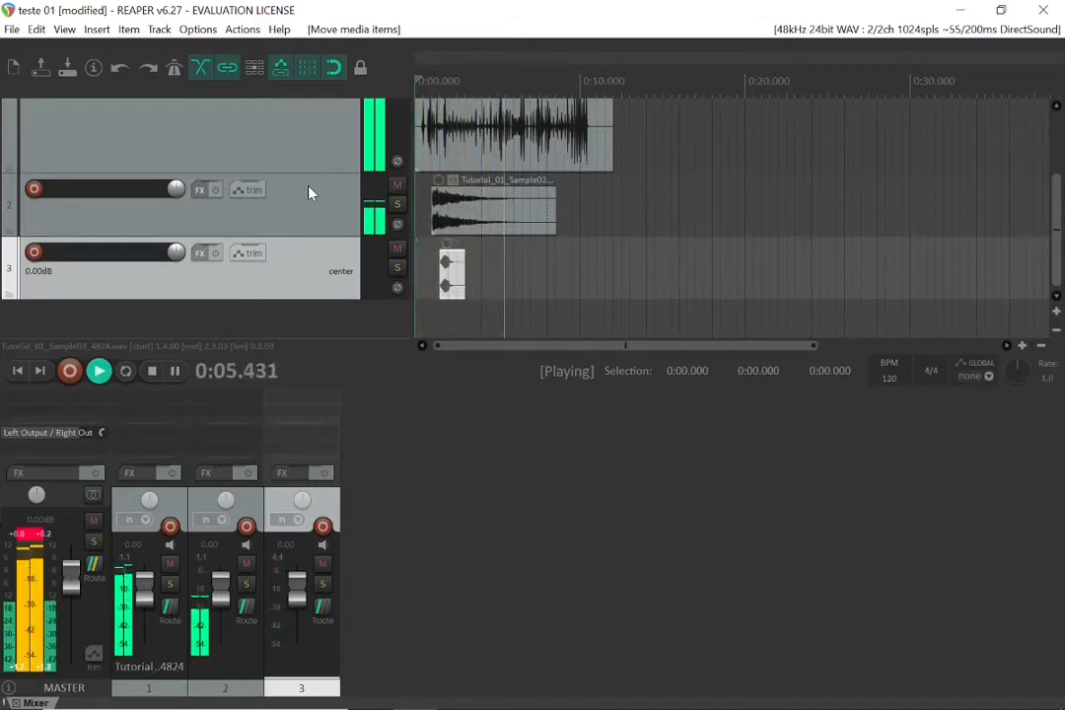
pyautogui.press('space')
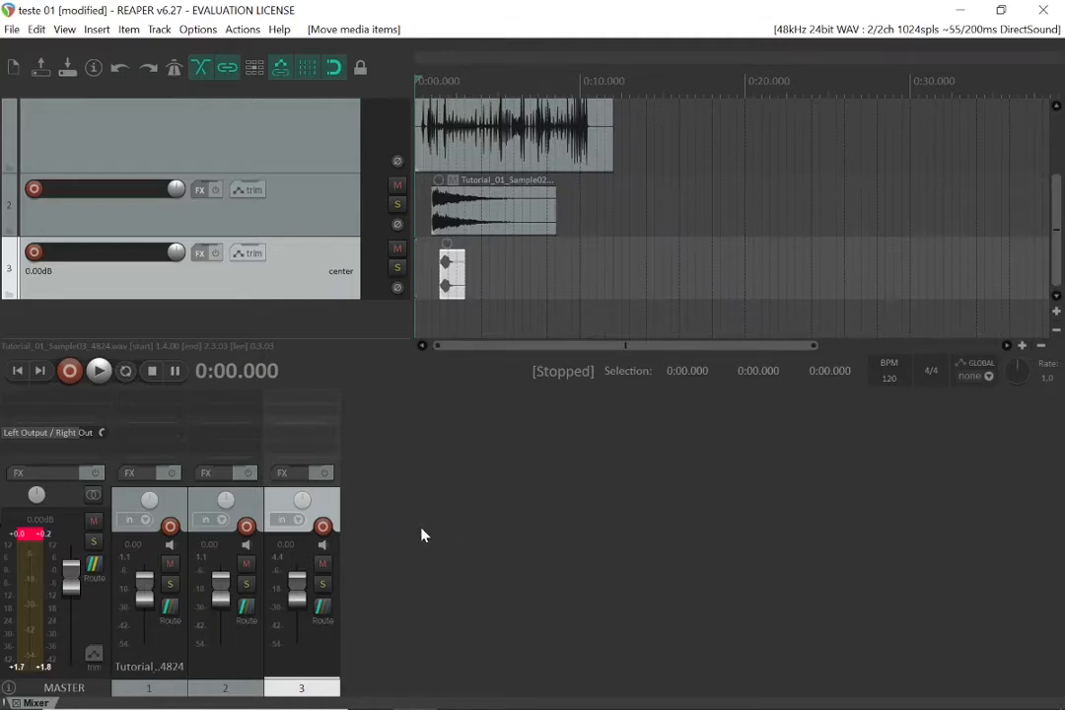
# Hide the mixer to enlarge the arrange view and slightly increase the third track's height
pyautogui.hotkey('ctrl', 'm')
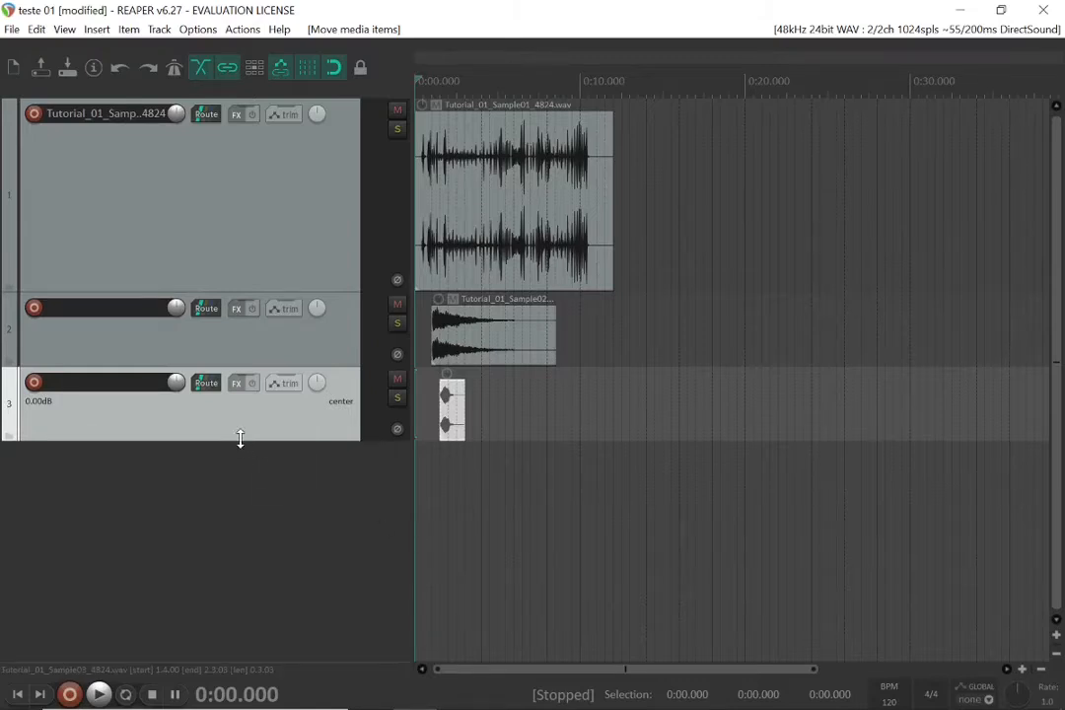
pyautogui.moveTo(240, 439); pyautogui.dragTo(235, 460)
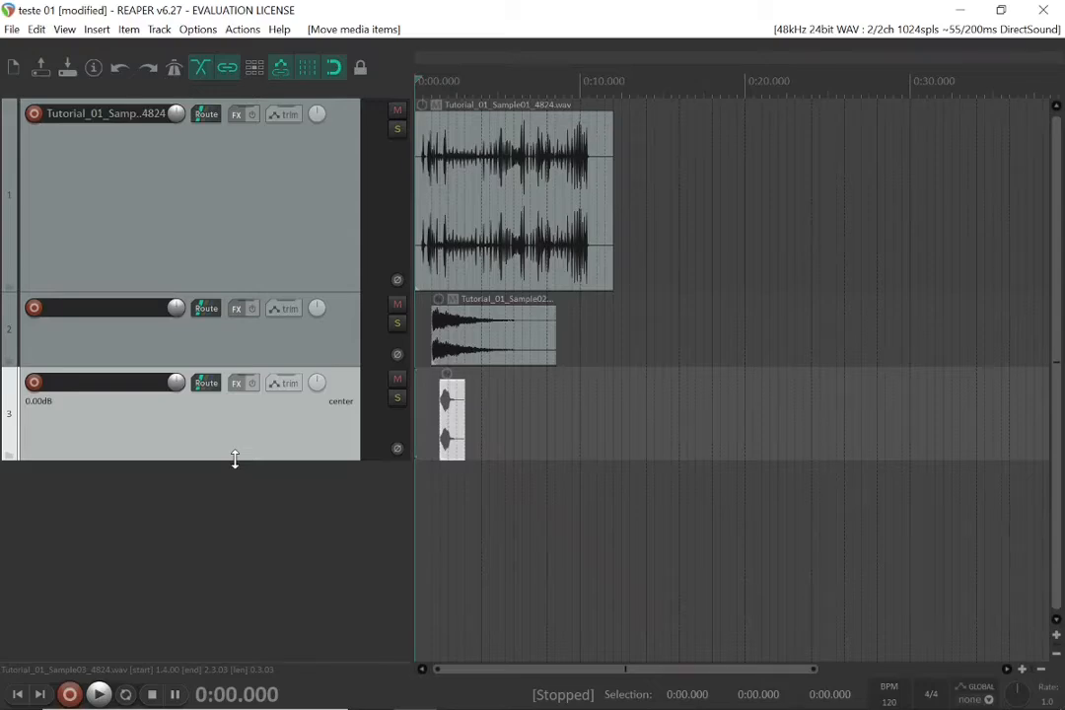
# Play all tracks together, play the second track alone in solo, and turn its solo off
pyautogui.press('space')
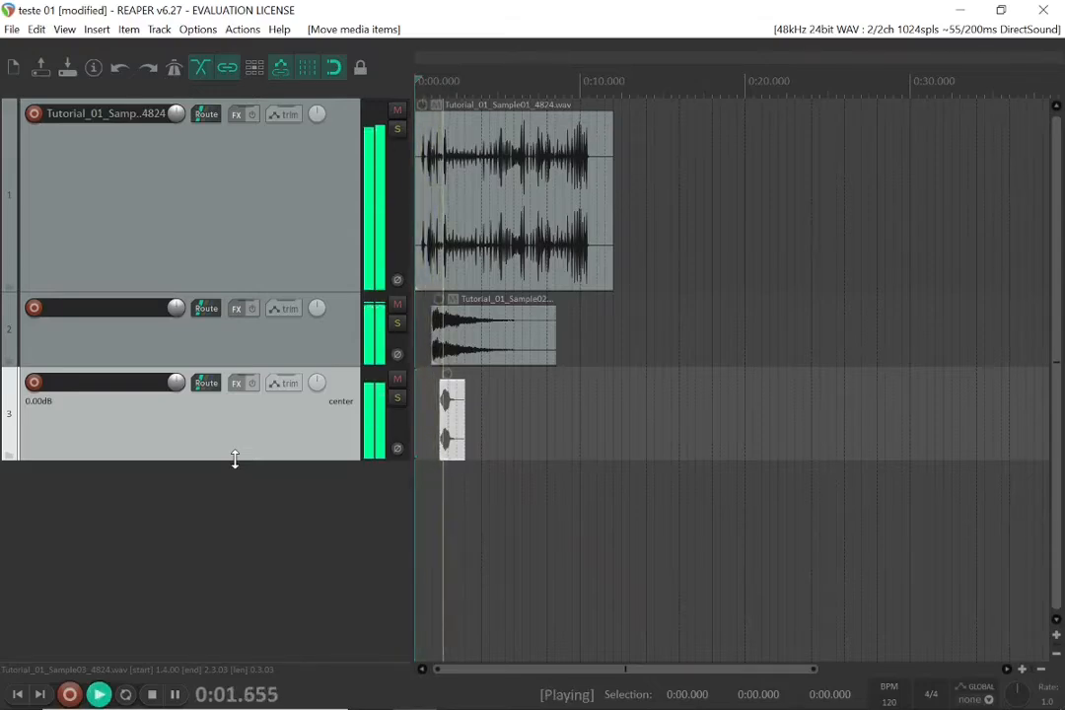
pyautogui.press('space')
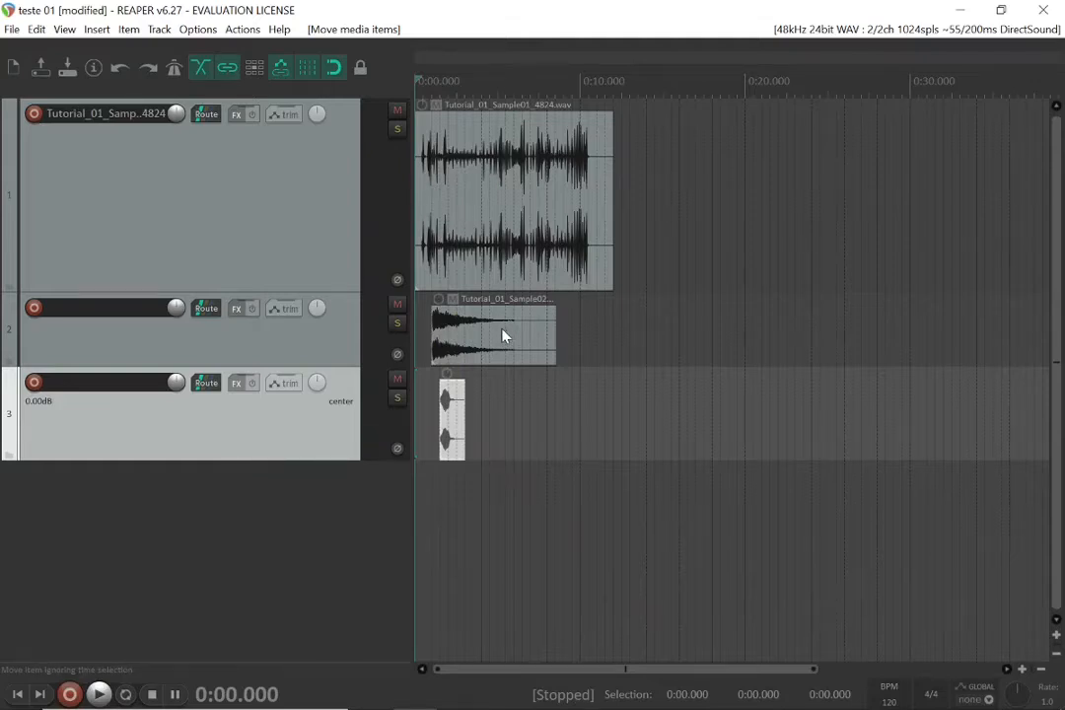
pyautogui.click(398, 325)
pyautogui.press('space')
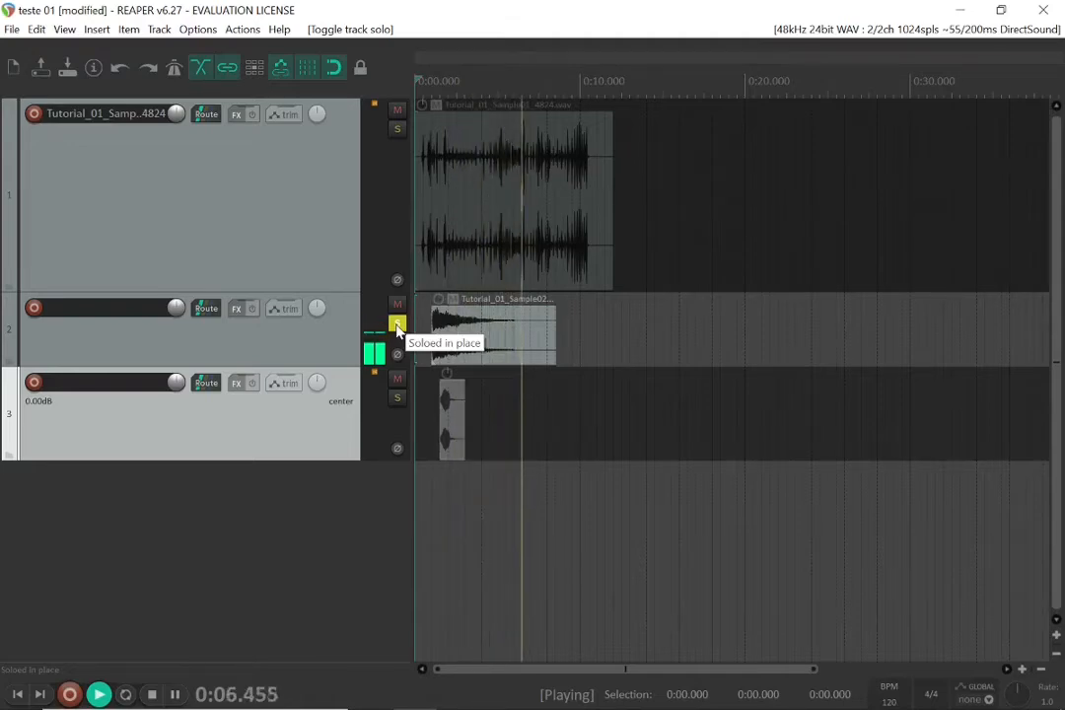
pyautogui.press('space')
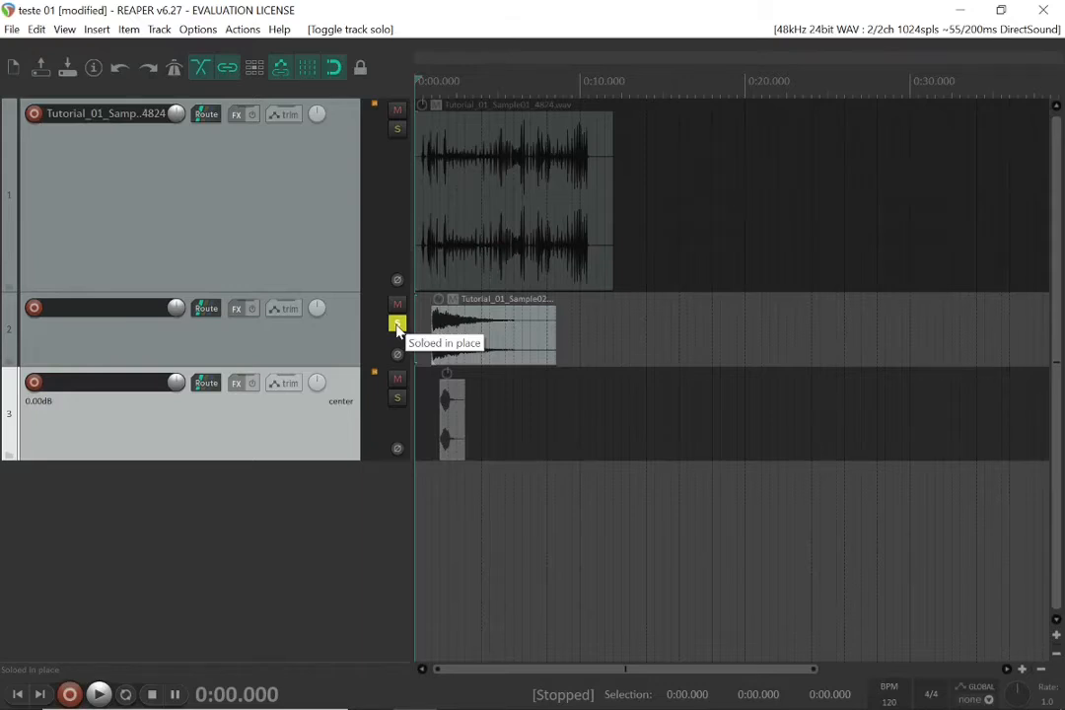
pyautogui.click(397, 324)
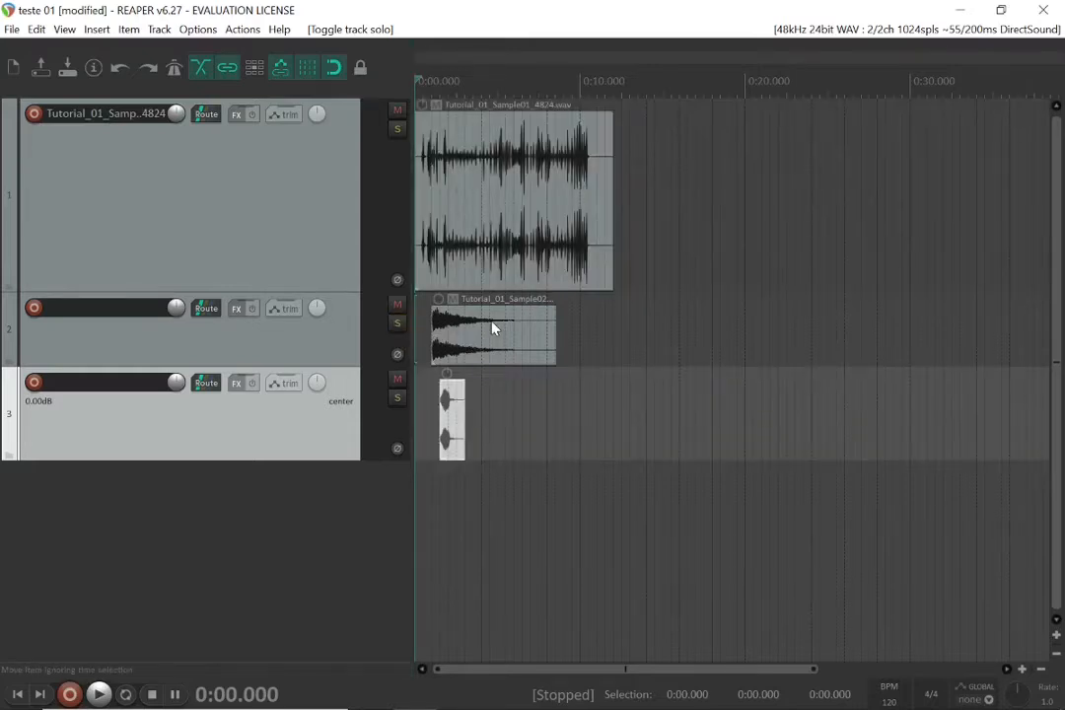
# Move the Sample02 clip along the grid on track 2, first to 3 s and on to 4 s
pyautogui.moveTo(492, 322); pyautogui.dragTo(525, 326)
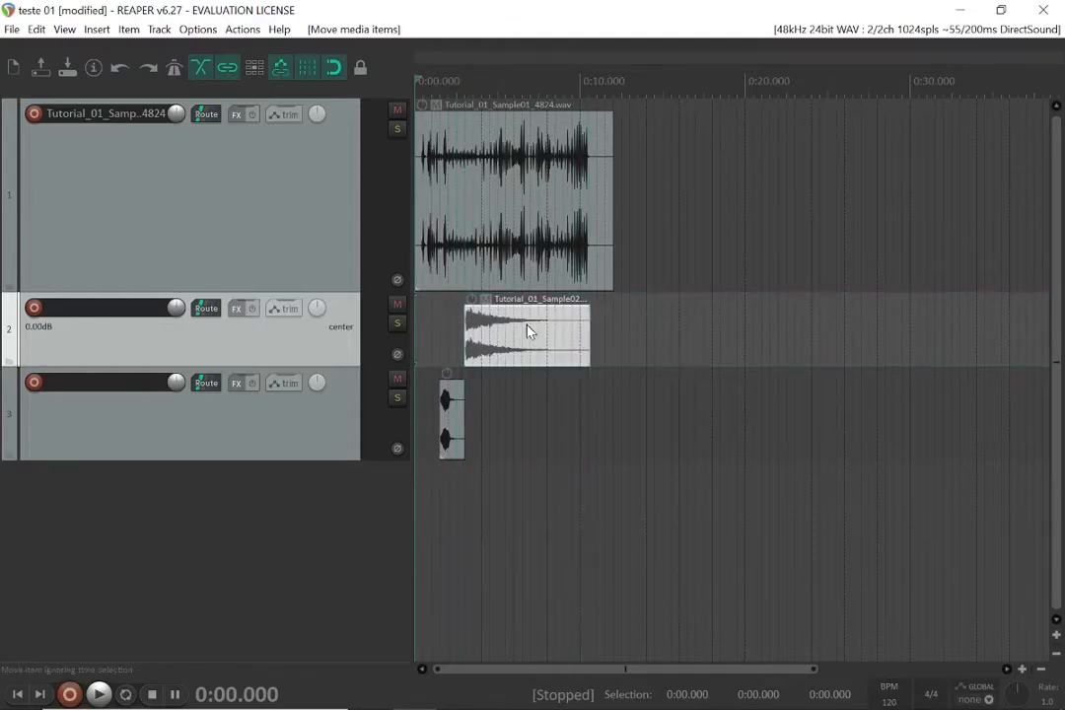
pyautogui.scroll(3, 528, 328)
pyautogui.scroll(4, 528, 332)
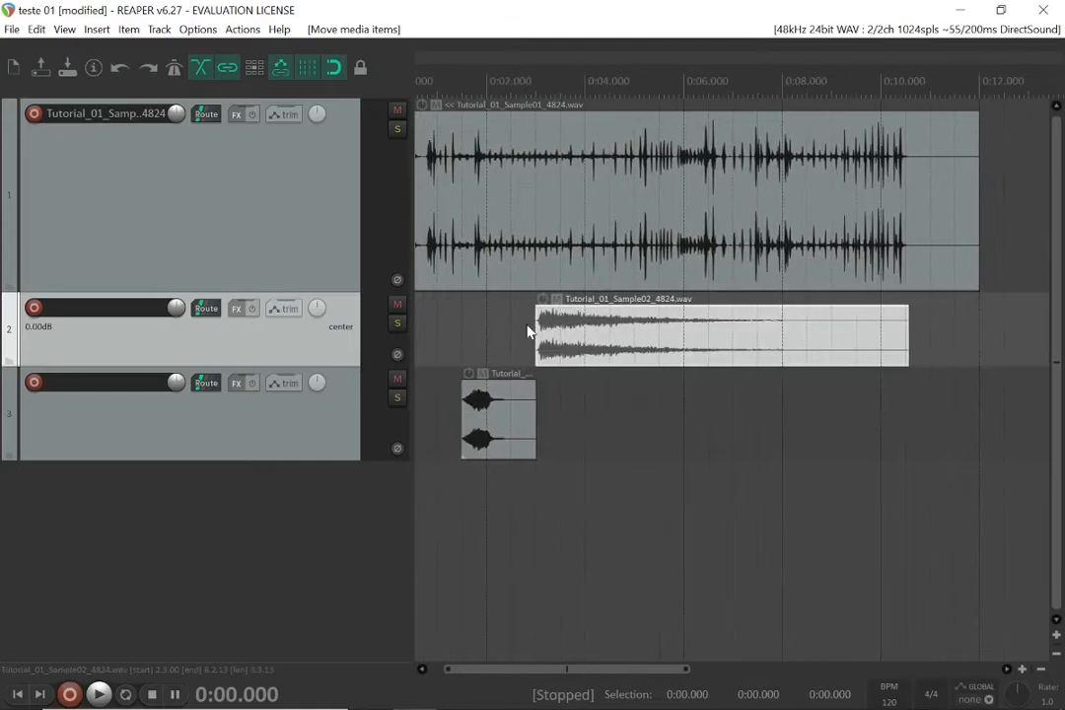
pyautogui.moveTo(562, 336); pyautogui.dragTo(615, 334)
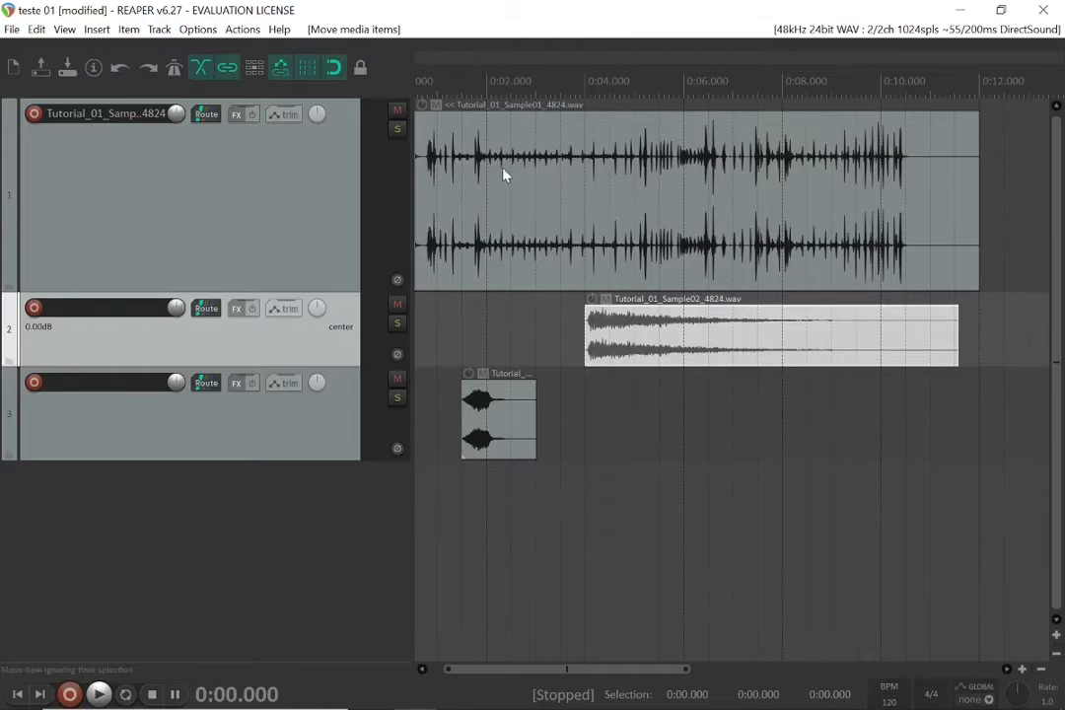
# Disable the grid lines and move the Sample02 clip freely to about 1.75 s on its track
pyautogui.click(308, 71)
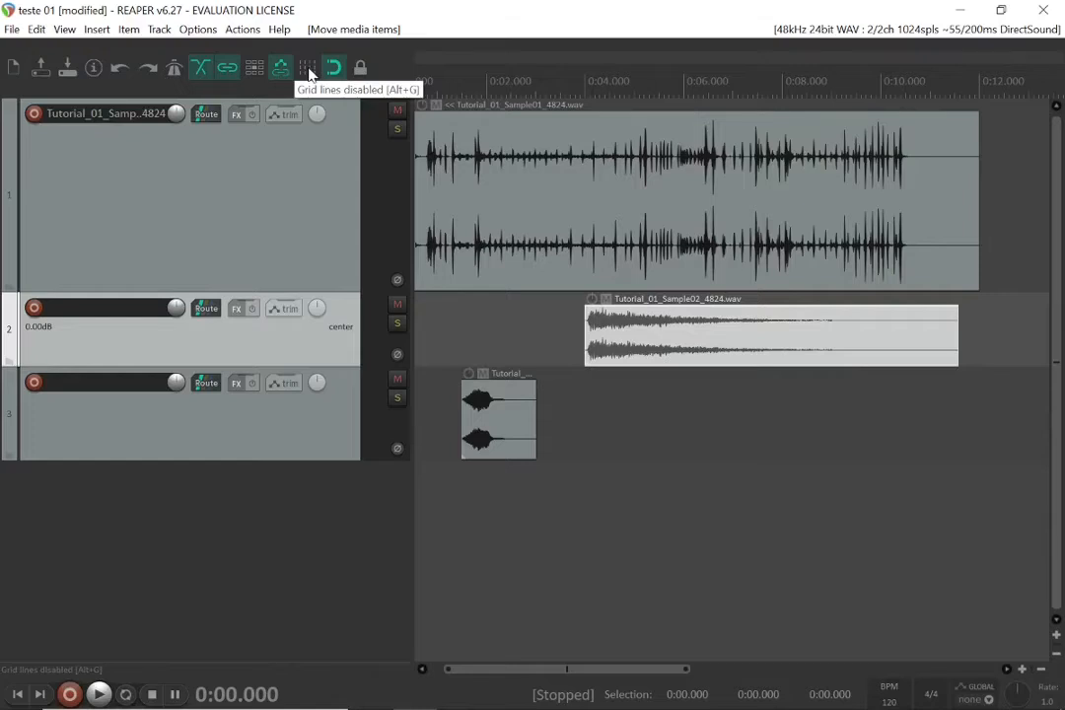
pyautogui.moveTo(656, 350); pyautogui.dragTo(533, 342)
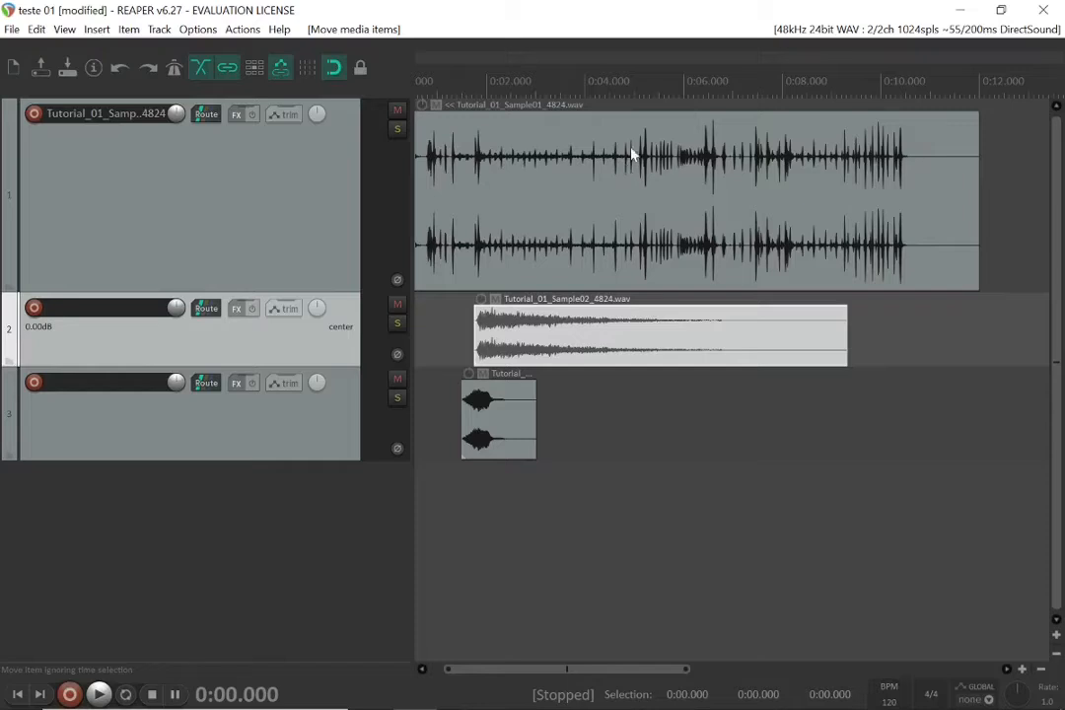
pyautogui.hscroll(-1, 627, 175)
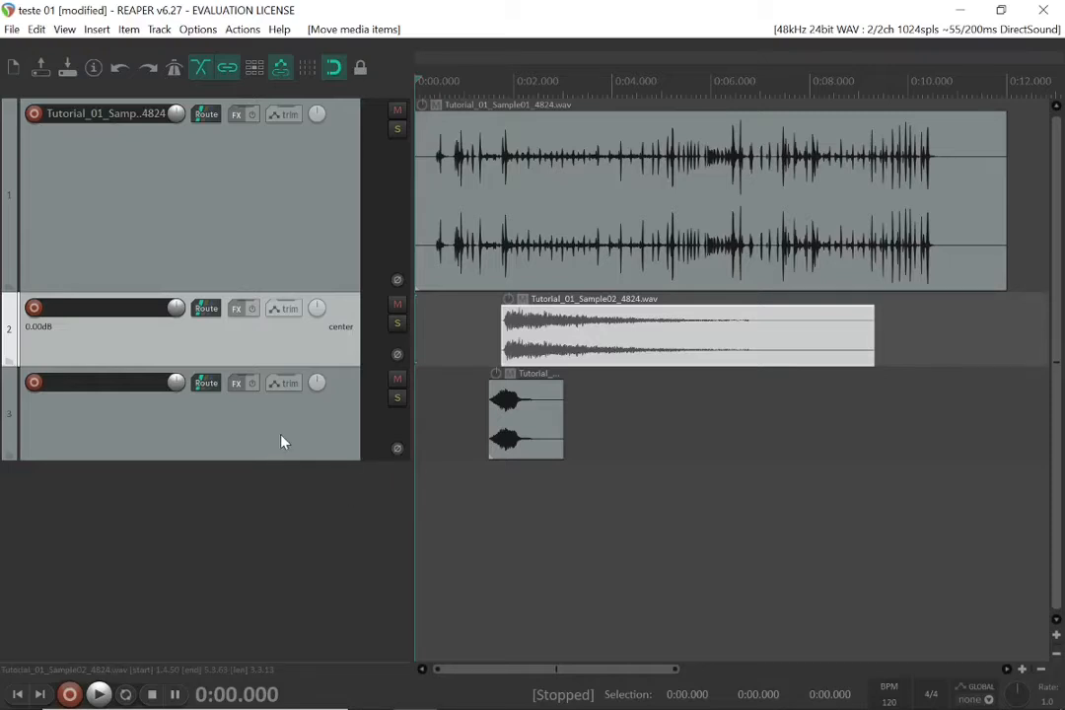
# Add a fourth empty track, remove it, and examine the other commands for inserting tracks
pyautogui.doubleClick(229, 509)
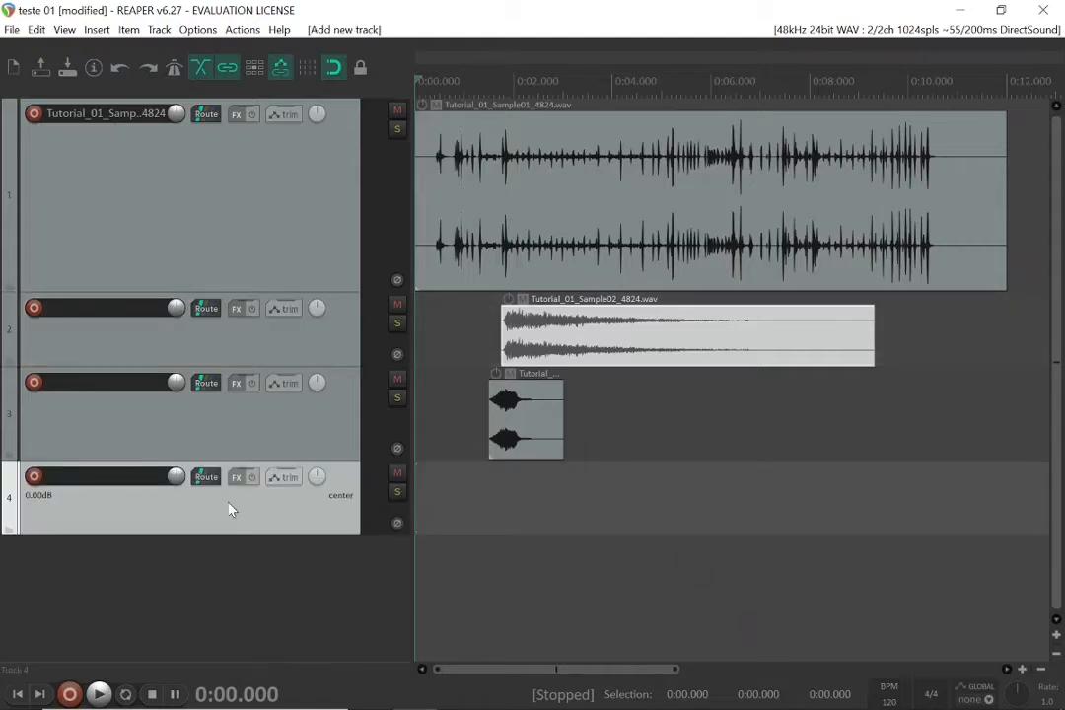
pyautogui.press('Delete')
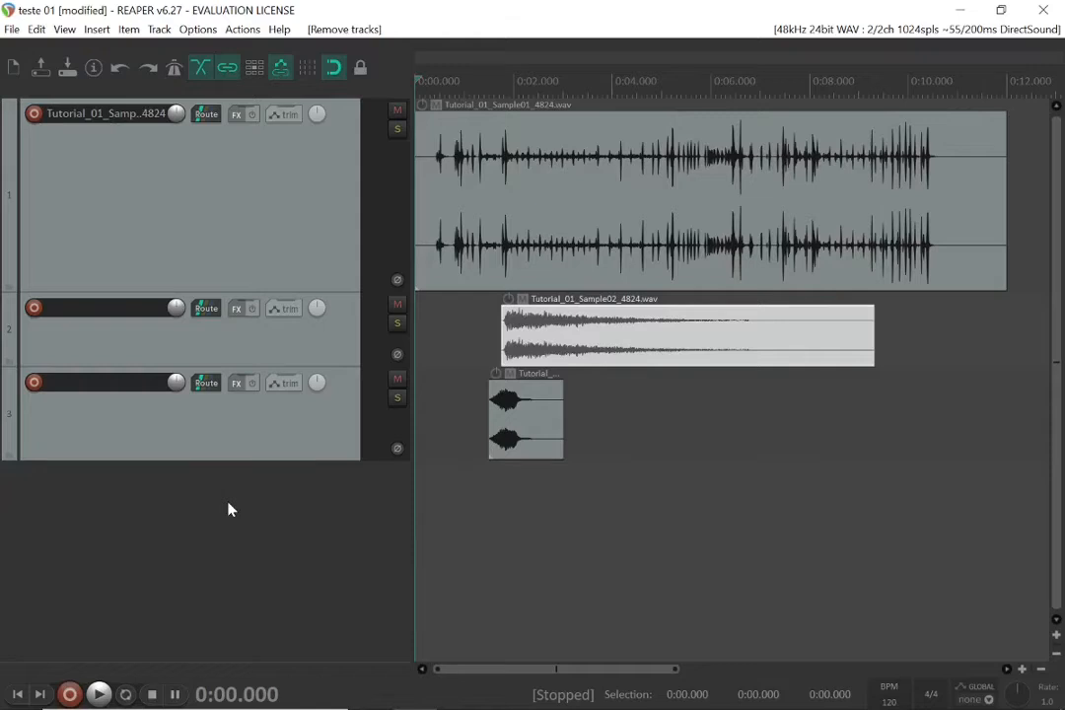
pyautogui.rightClick(229, 509)
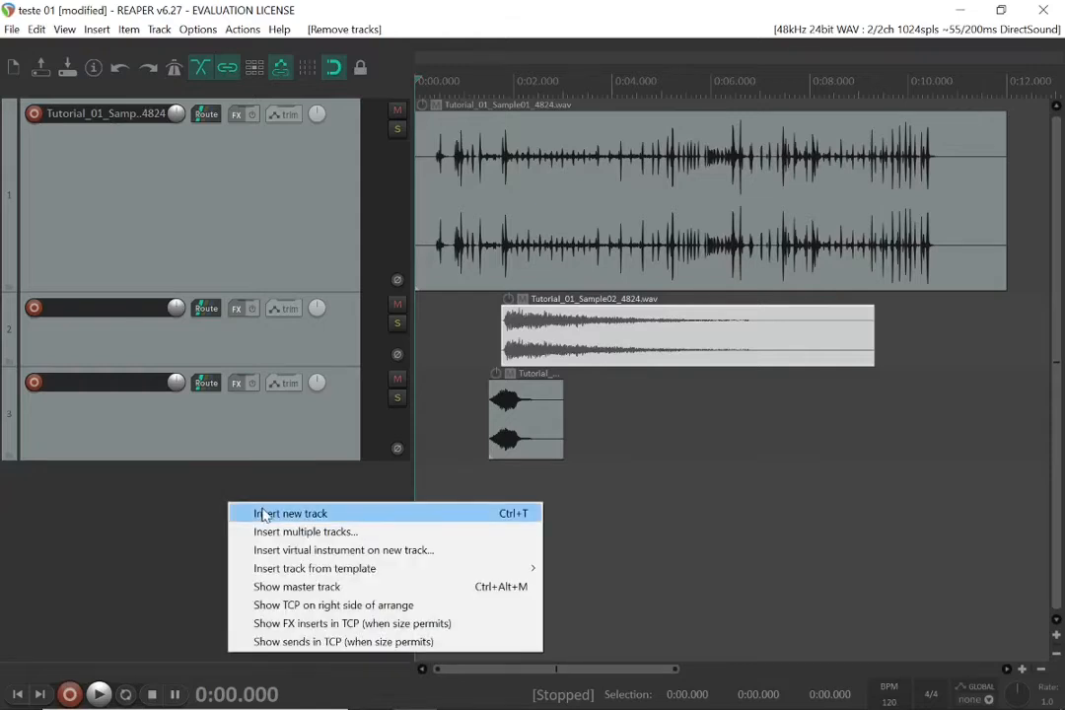
pyautogui.rightClick(121, 506)
pyautogui.rightClick(122, 505)
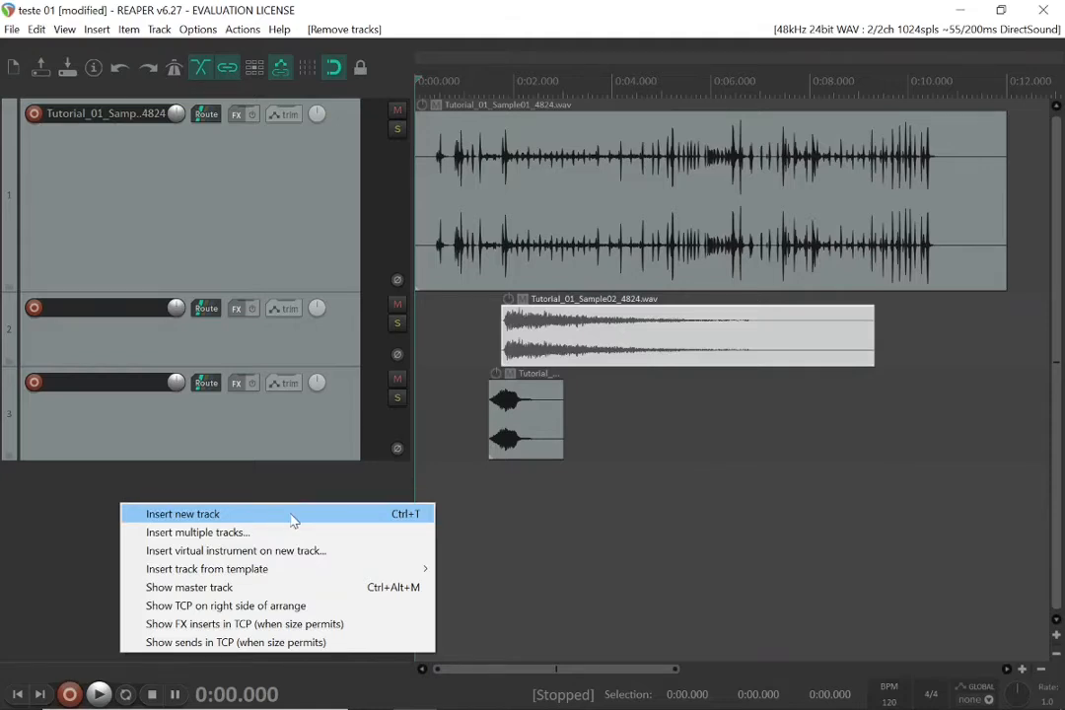
pyautogui.click(91, 507)
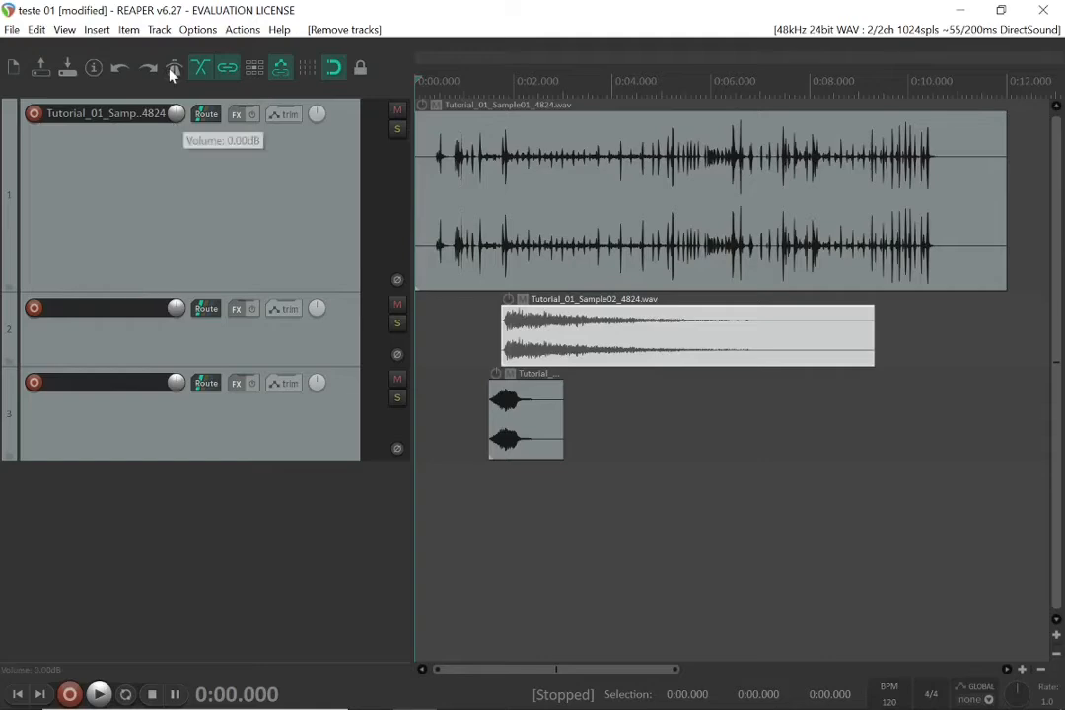
pyautogui.click(157, 29)
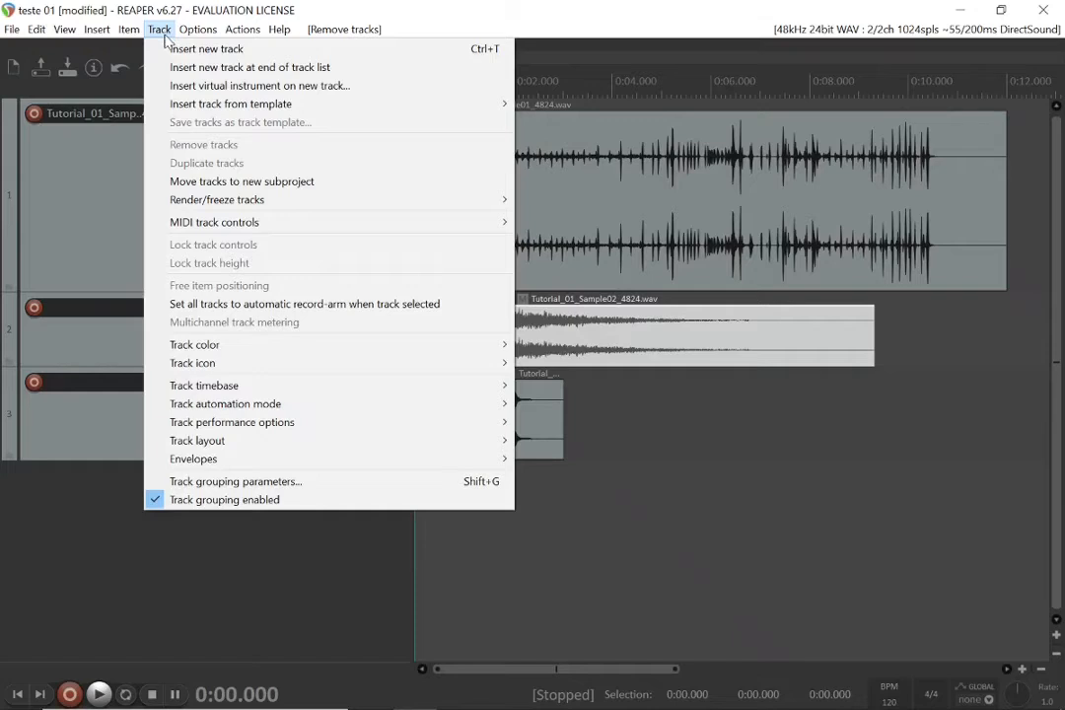
# Align the Sample02 and Sample03 clips at 0:00 and name the second track 2 and the third track 3
pyautogui.click(107, 309)
pyautogui.doubleClick(106, 308)
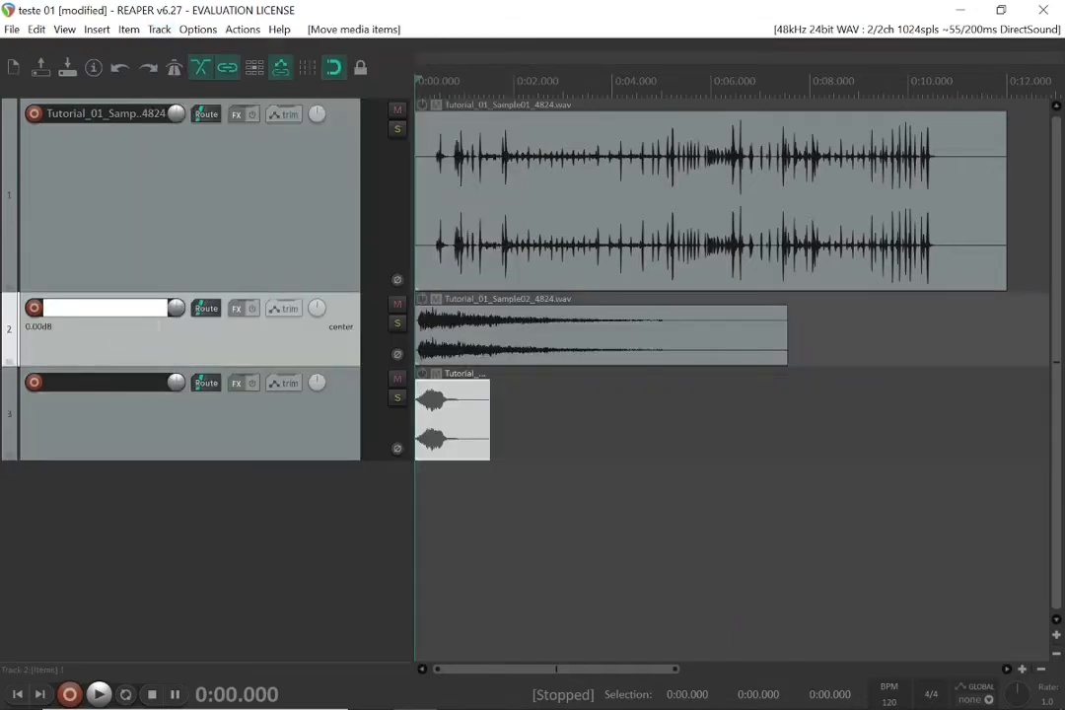
pyautogui.write('2')
pyautogui.click(95, 381)
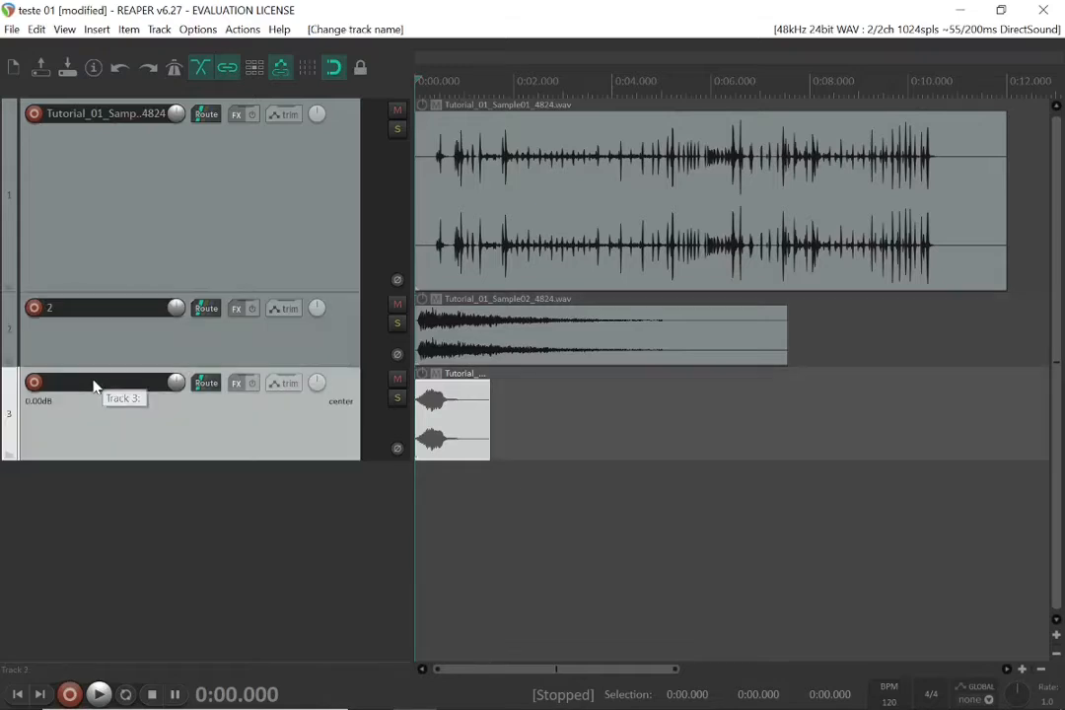
pyautogui.doubleClick(95, 381)
pyautogui.write('3')
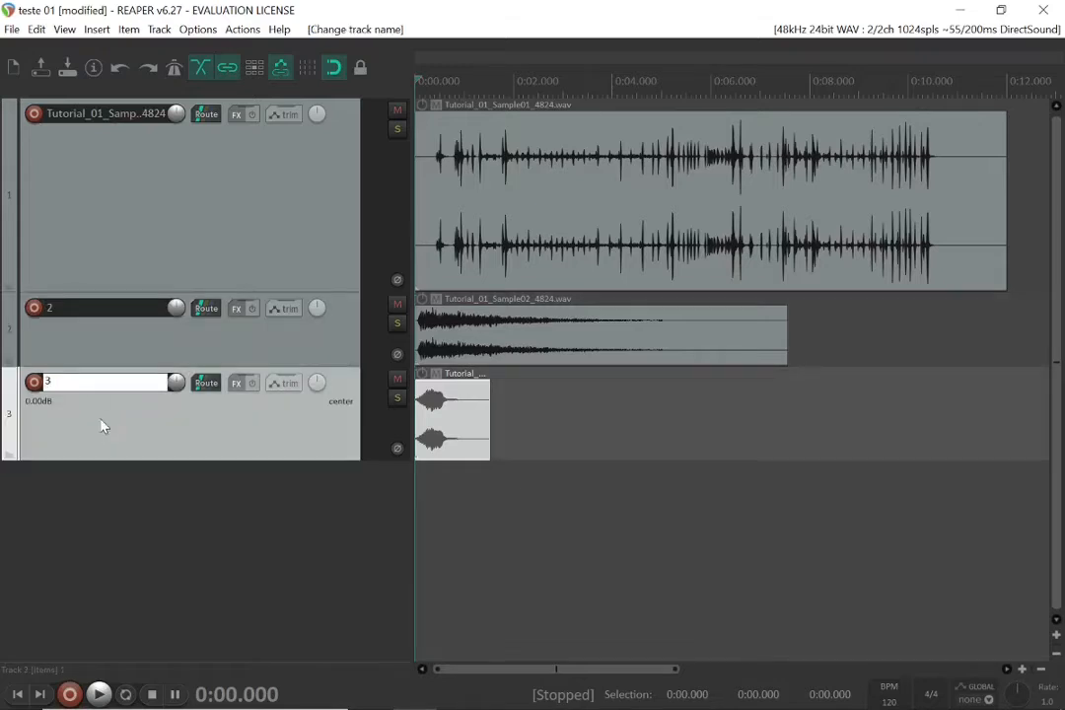
# Confirm the third track's name and apply a random color to that track
pyautogui.press('Return')
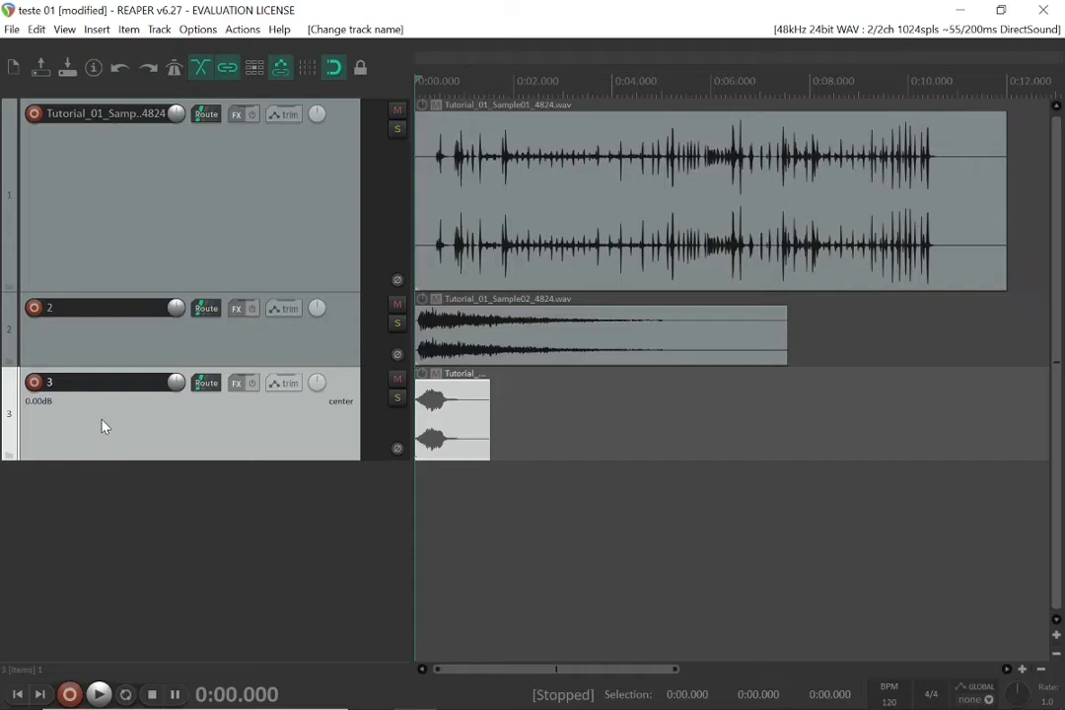
pyautogui.rightClick(103, 432)
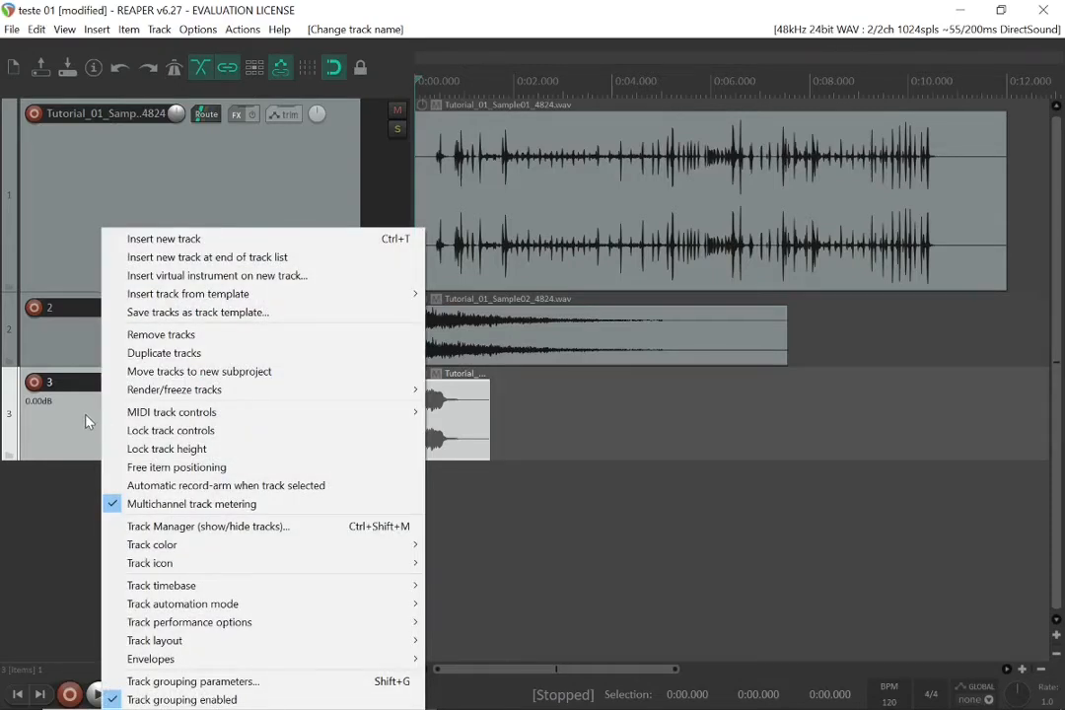
pyautogui.moveTo(180, 567)
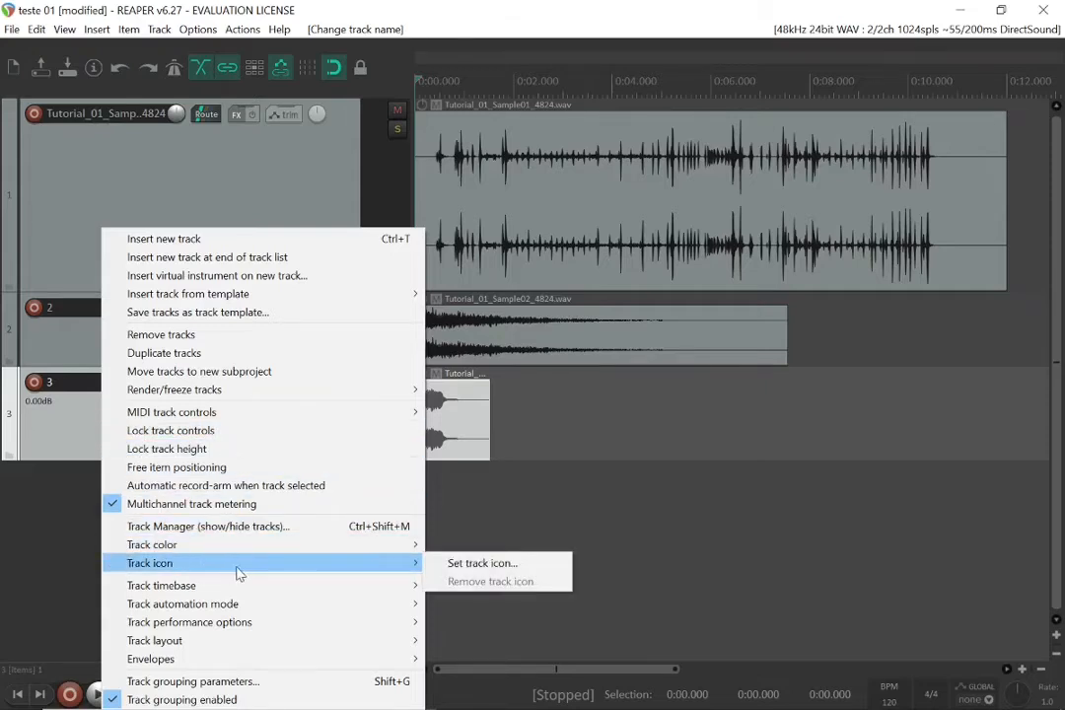
pyautogui.moveTo(243, 554)
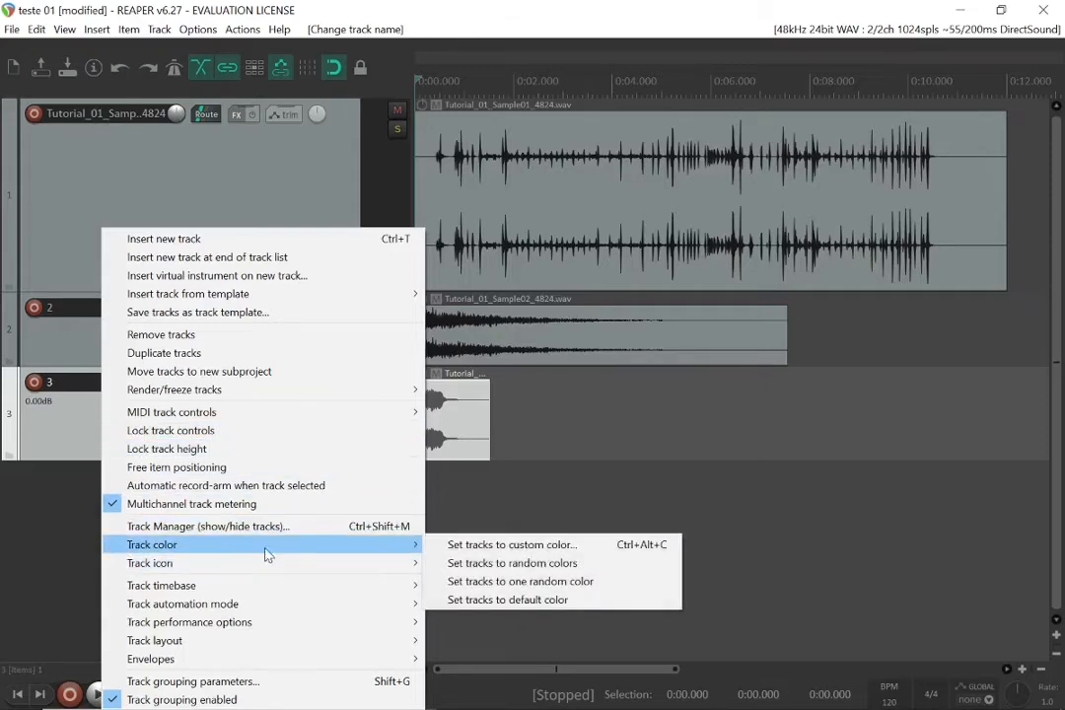
pyautogui.click(485, 565)
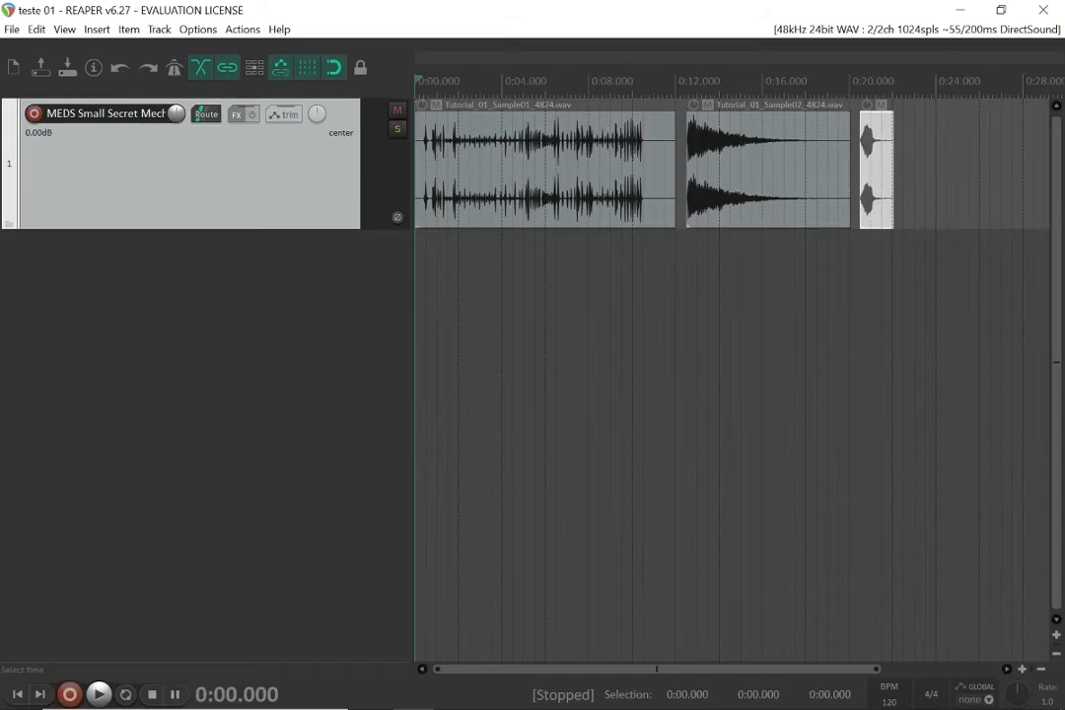
# Disable the grid lines and trim the start of the Sample01 clip to about 0.36 s, just before its first sound
pyautogui.scroll(5, 729, 395)
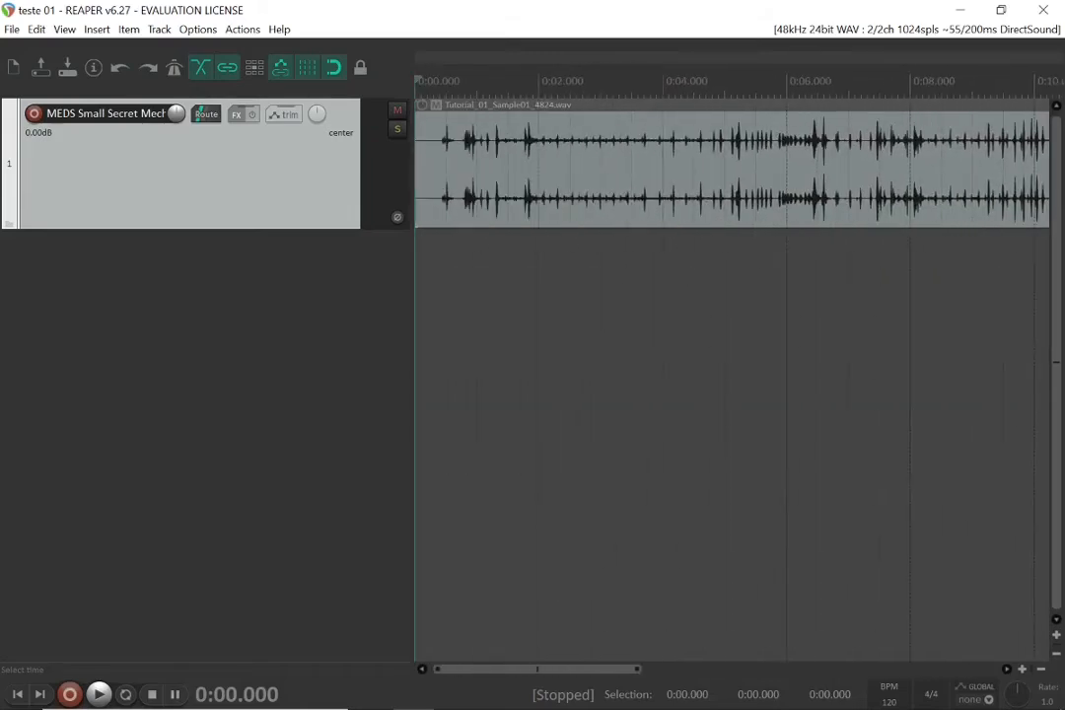
pyautogui.click(586, 185)
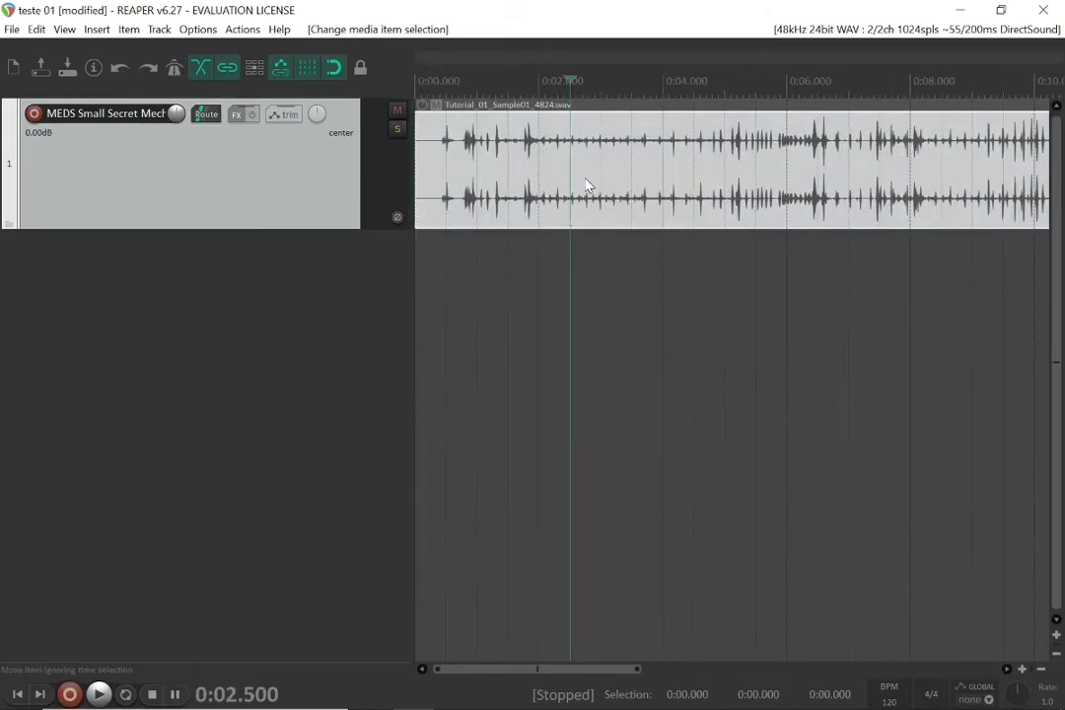
pyautogui.scroll(3, 585, 184)
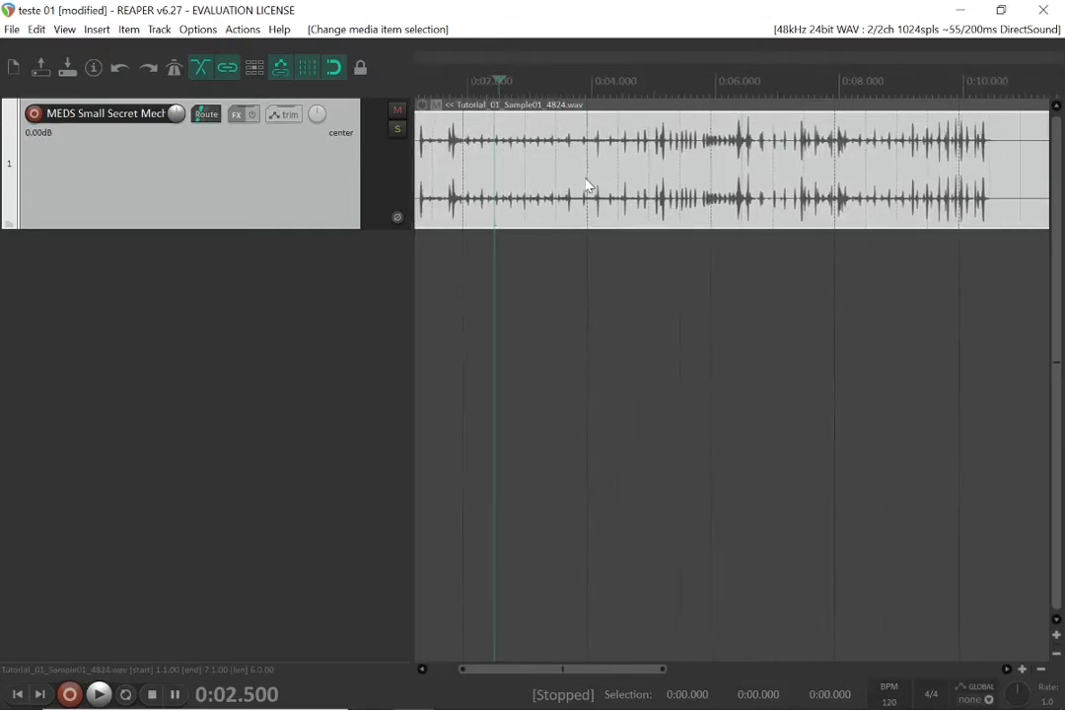
pyautogui.scroll(1, 586, 185)
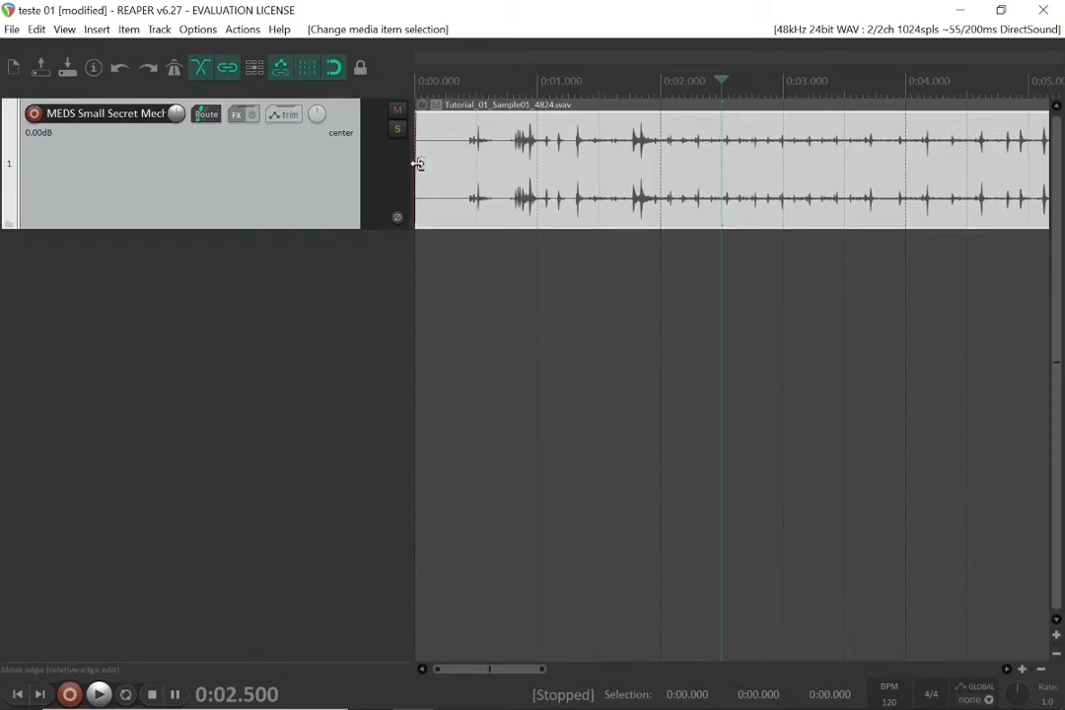
pyautogui.moveTo(418, 163); pyautogui.dragTo(446, 175)
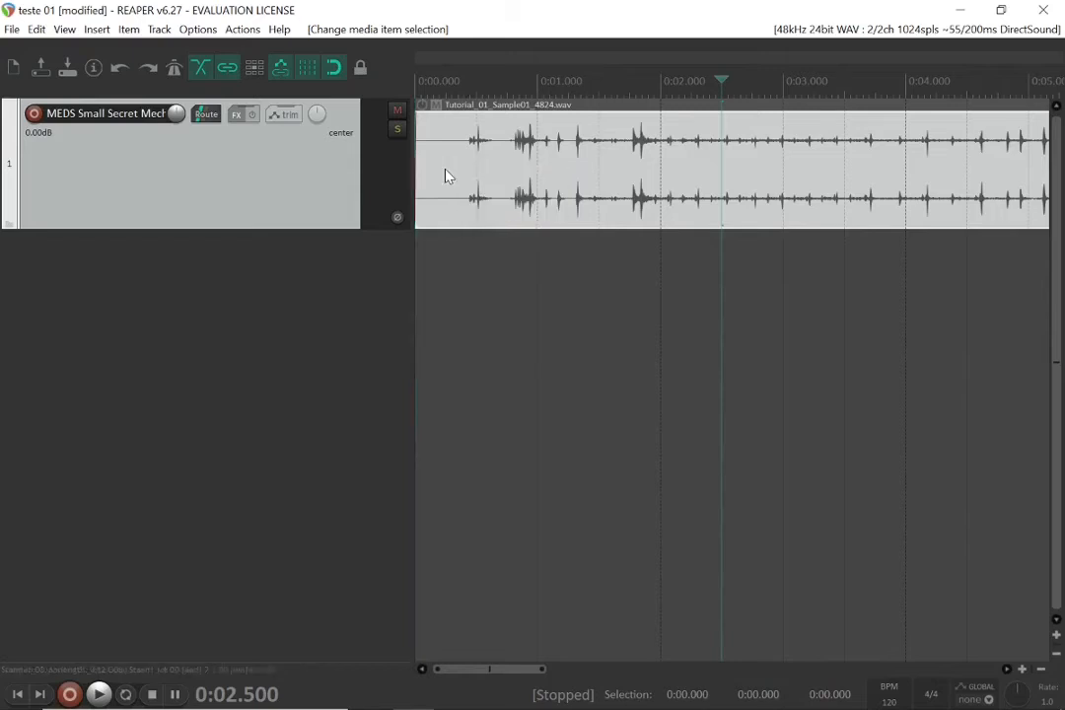
pyautogui.click(307, 70)
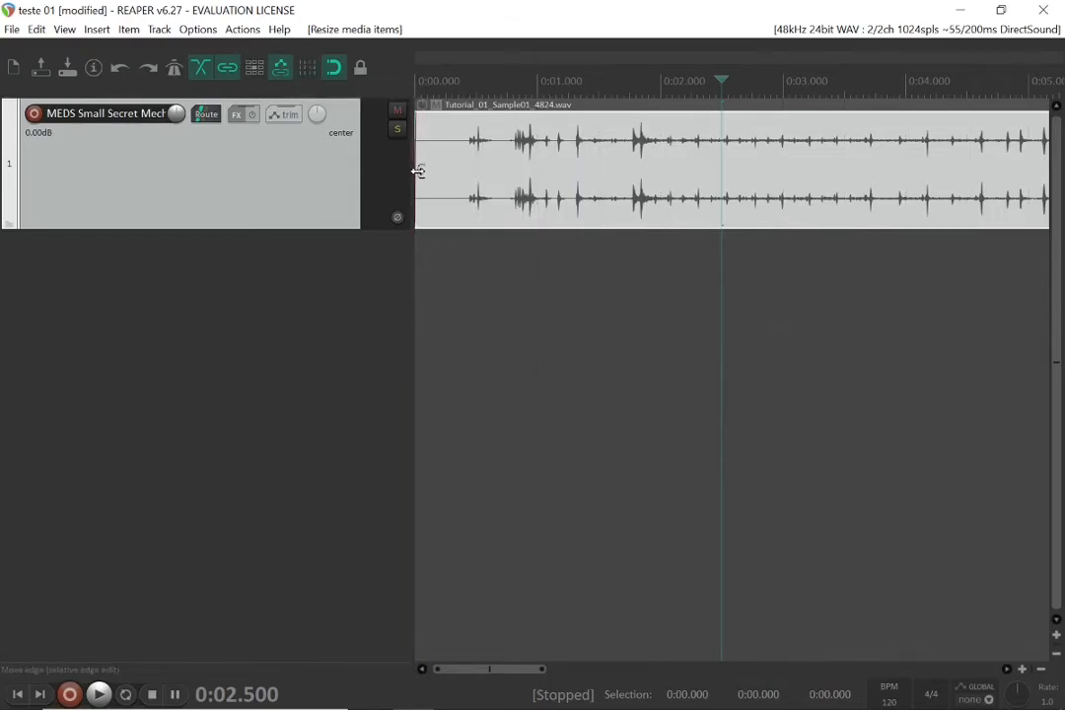
pyautogui.moveTo(419, 172); pyautogui.dragTo(462, 178)
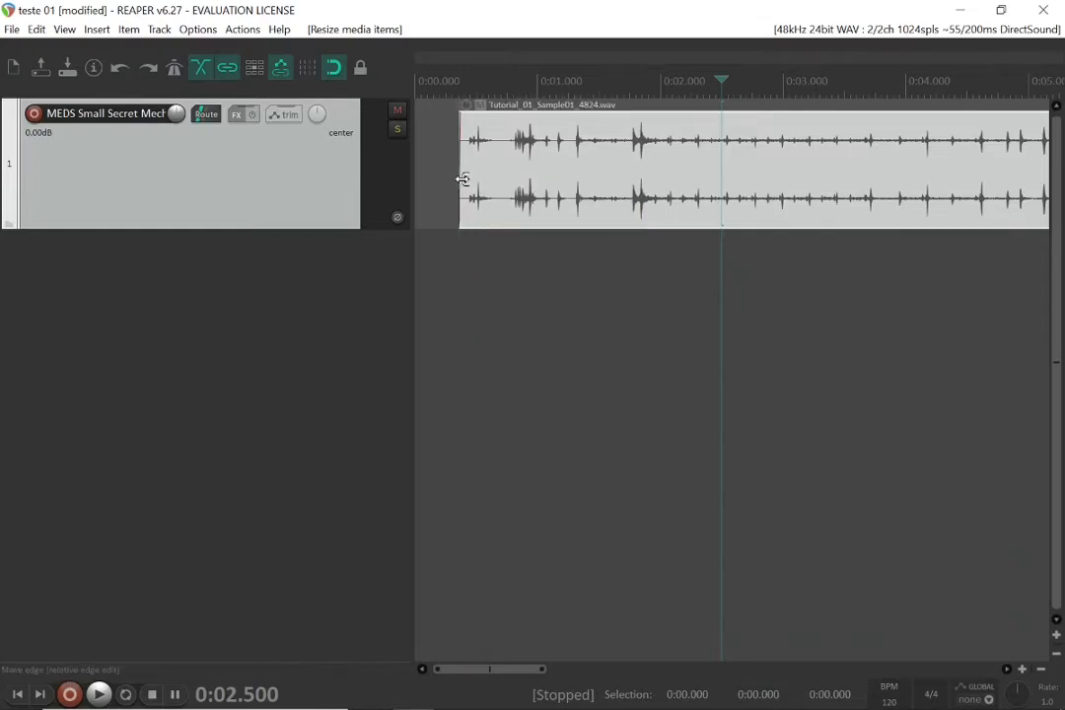
# Trim the end of the Sample01 clip to about 10.6 s, just after its last sound
pyautogui.scroll(-2, 756, 221)
pyautogui.hscroll(5, 757, 221)
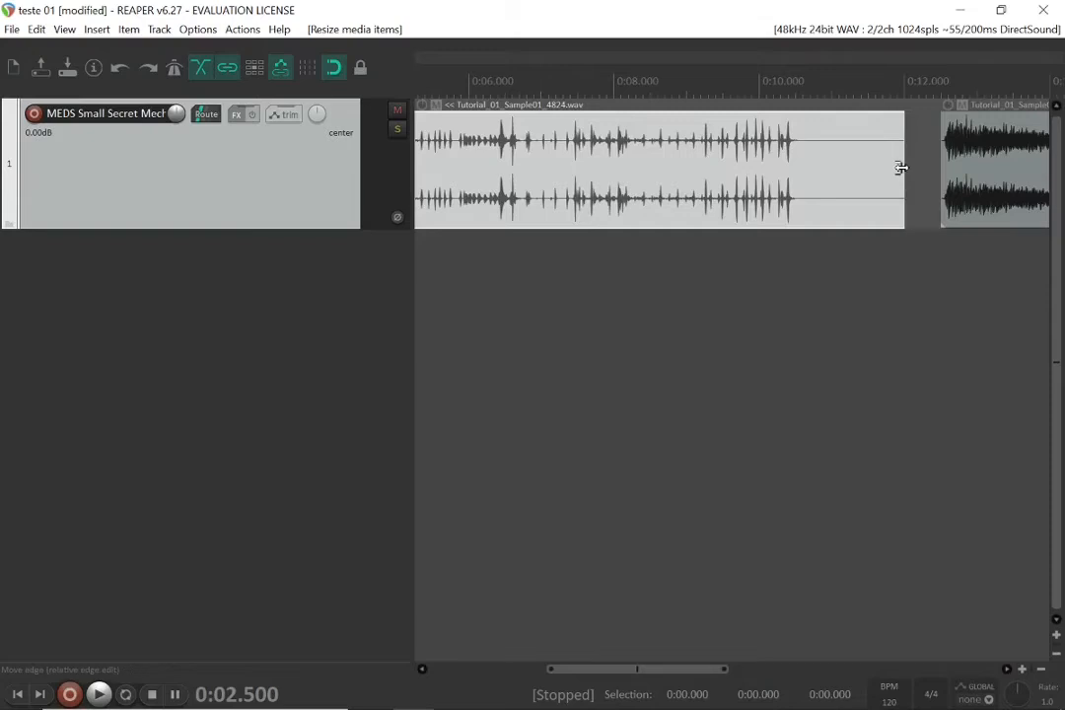
pyautogui.moveTo(901, 168); pyautogui.dragTo(805, 172)
# Trim the start of the Sample01 clip to about 3.2 s and play the project from about 0.65 s
pyautogui.hscroll(-5, 588, 187)
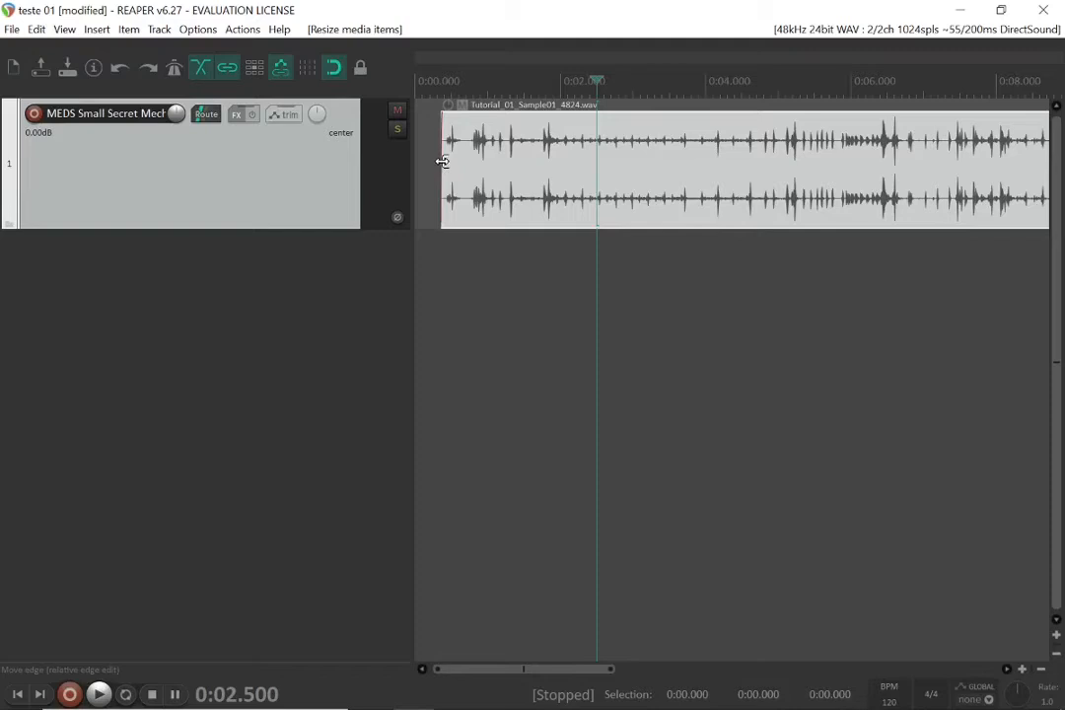
pyautogui.moveTo(443, 162); pyautogui.dragTo(646, 167)
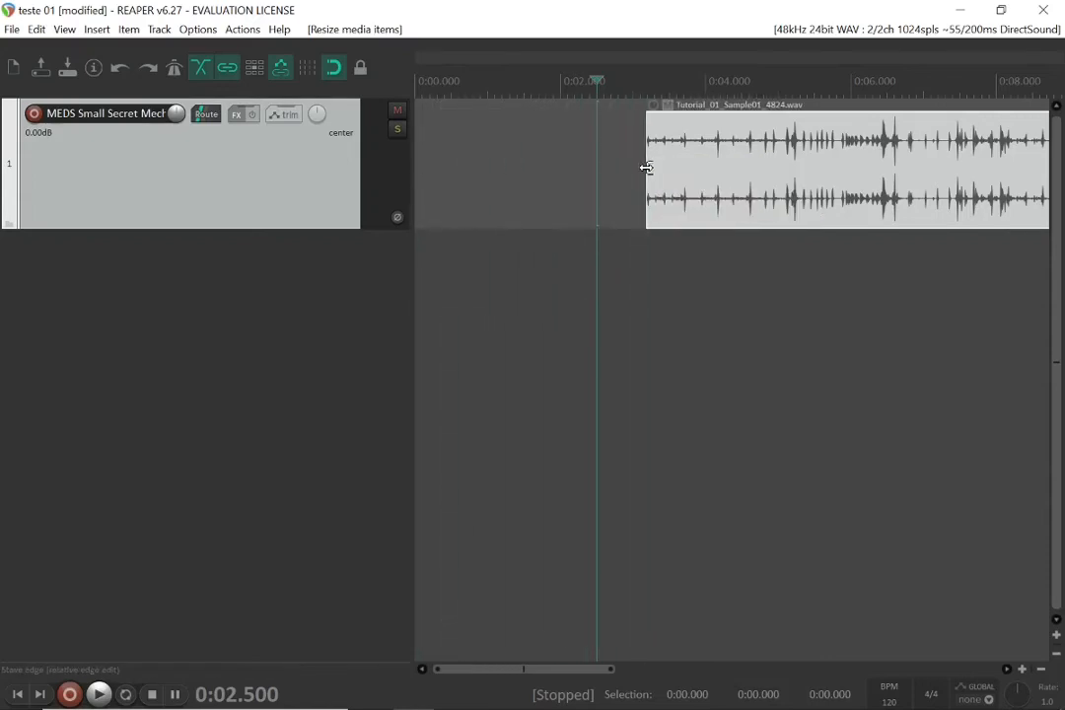
pyautogui.click(459, 82)
pyautogui.press('space')
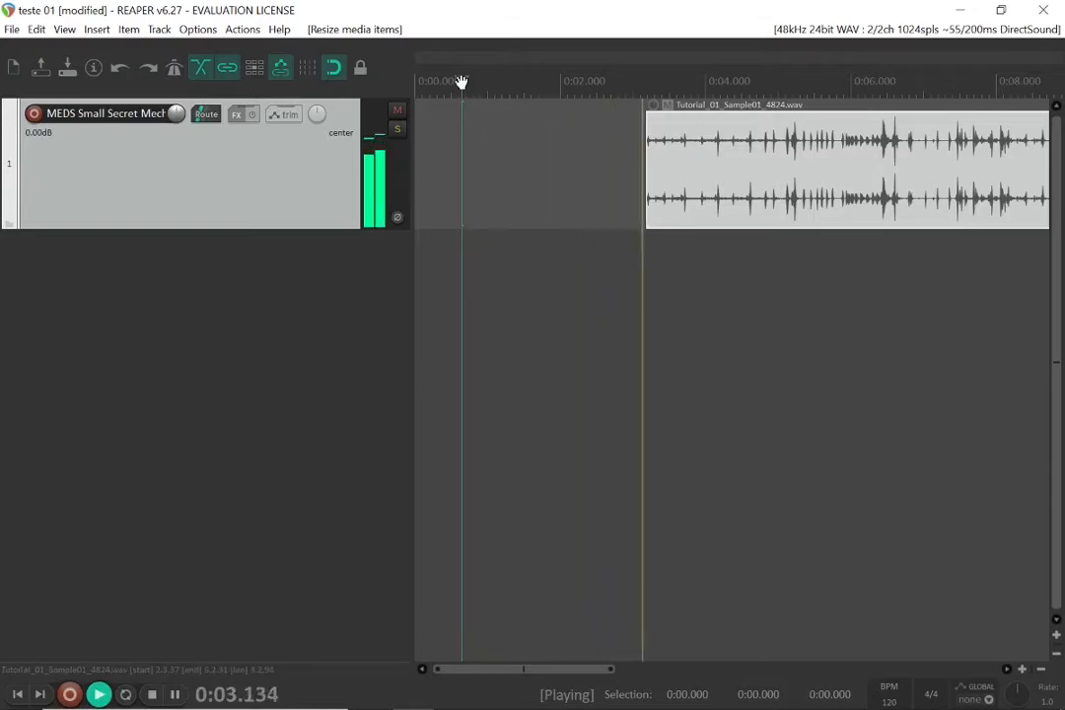
pyautogui.press('space')
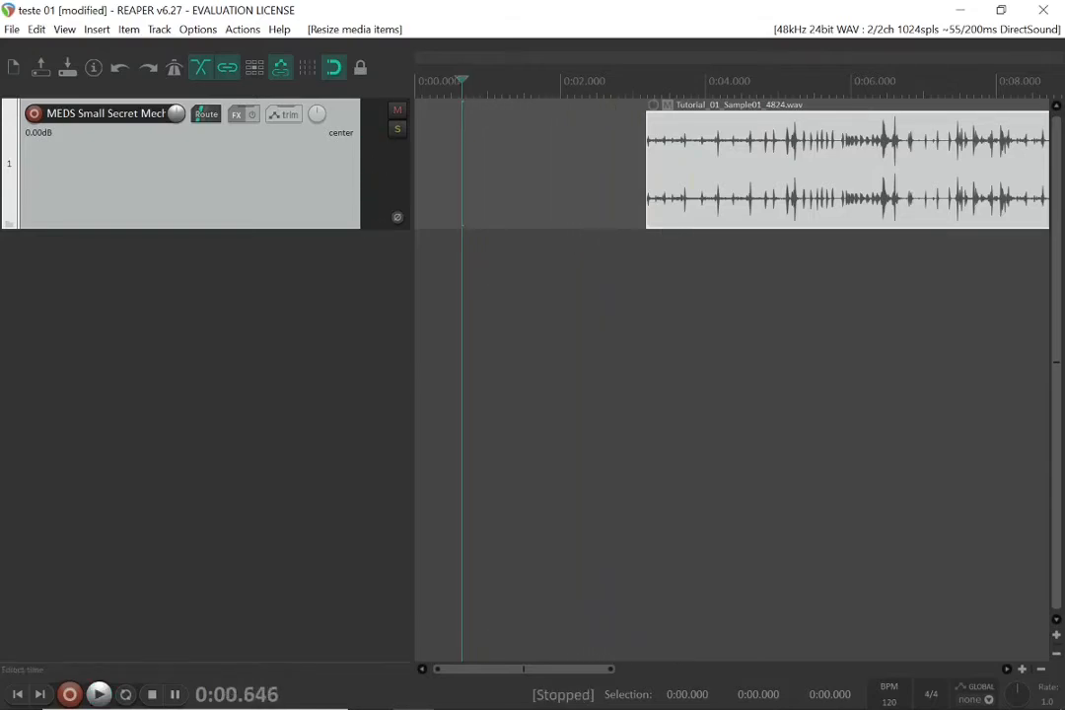
# Extend the start of the Sample01 clip back to about 0.27 s to restore its trimmed audio
pyautogui.moveTo(644, 164); pyautogui.dragTo(433, 173)
pyautogui.hscroll(3, 701, 192)
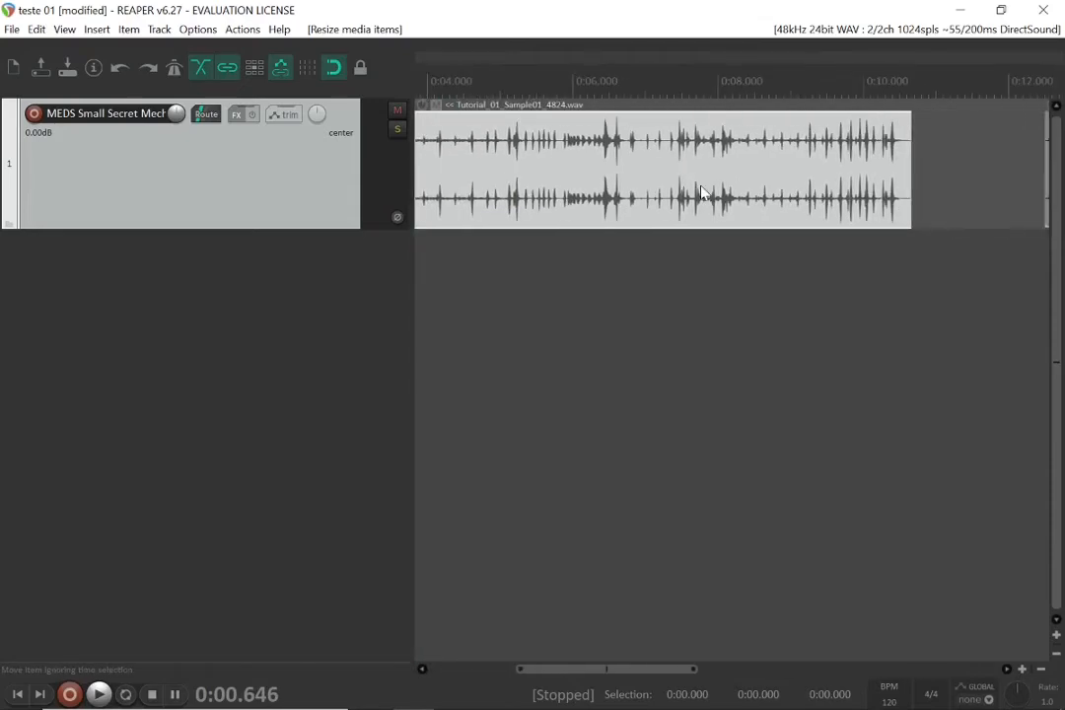
pyautogui.hscroll(-3, 661, 190)
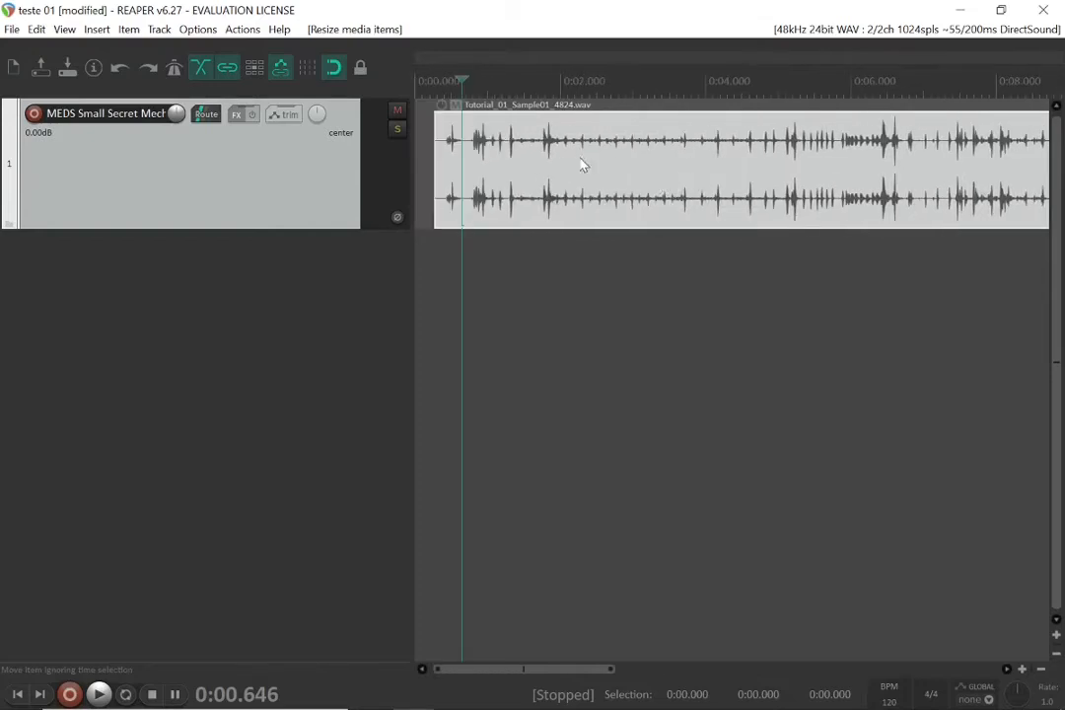
# Split the Sample01 clip at about 0.76 s and at about 1.14 s to isolate the group of sounds in between
pyautogui.scroll(4, 522, 168)
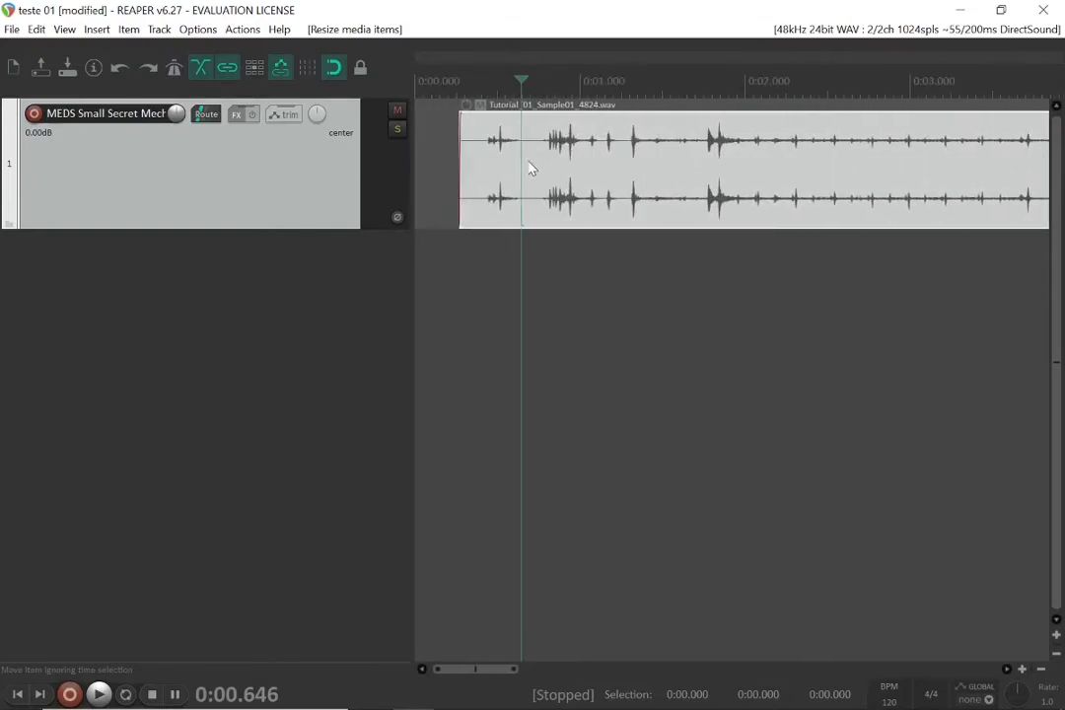
pyautogui.scroll(2, 530, 168)
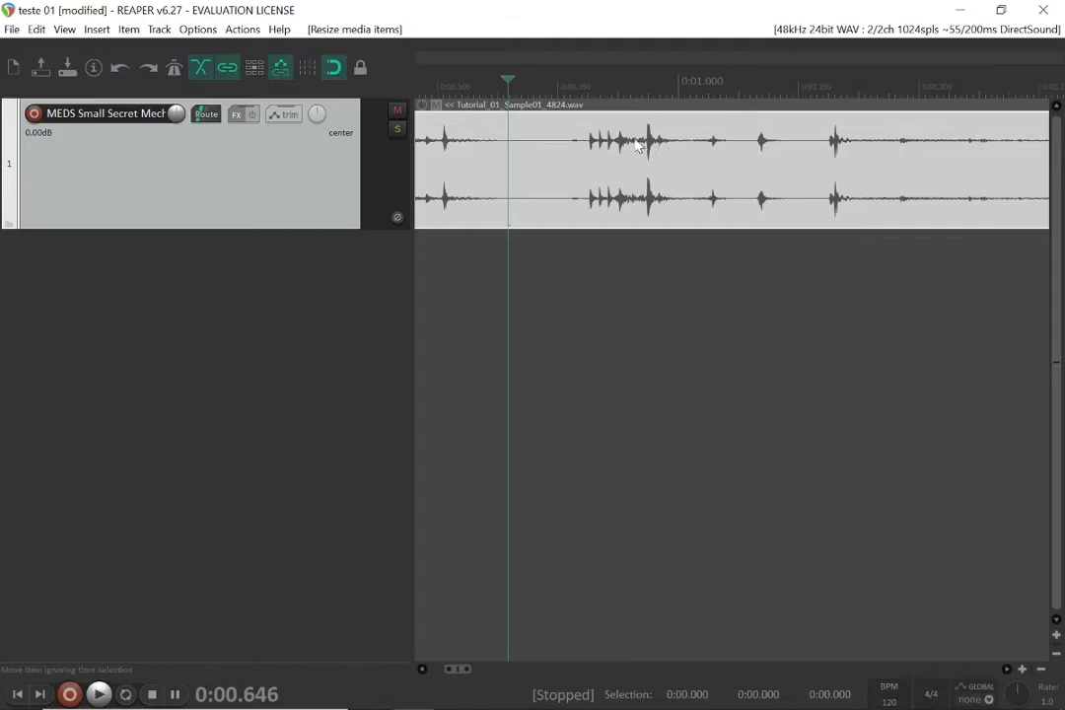
pyautogui.moveTo(566, 171); pyautogui.dragTo(566, 174)
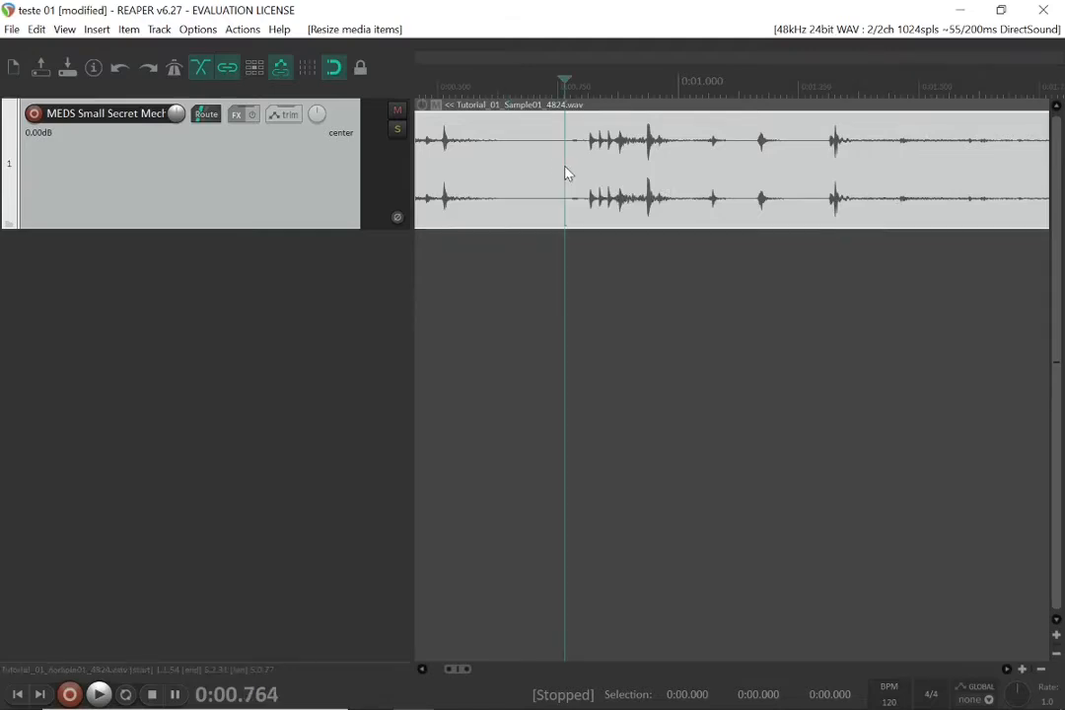
pyautogui.press('s')
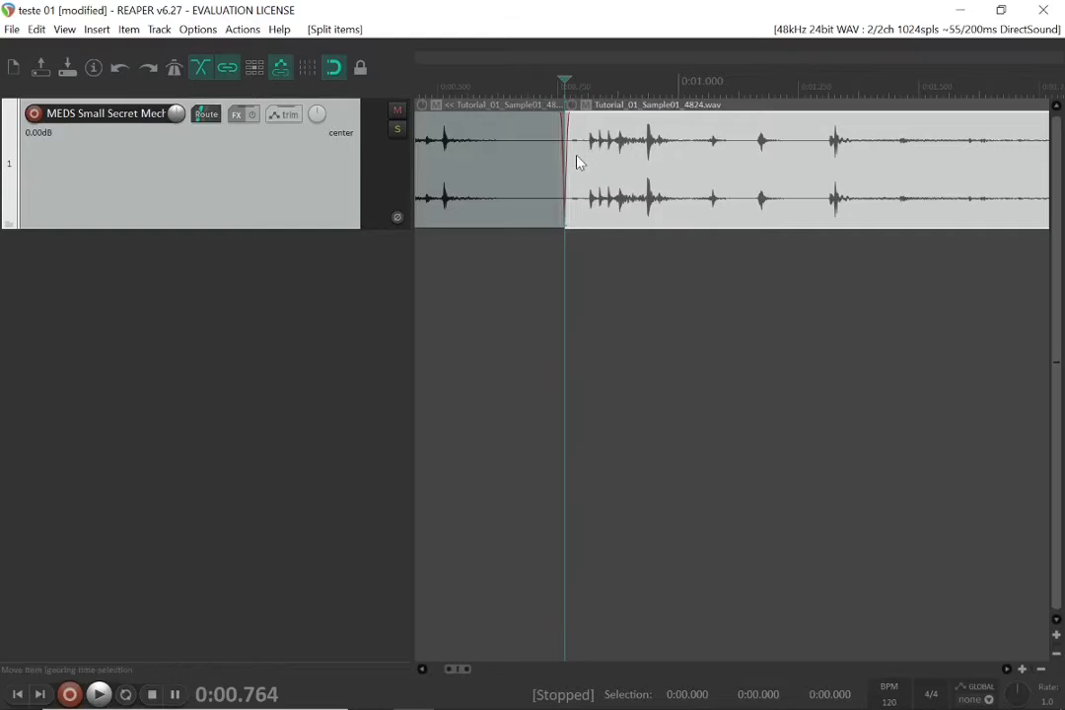
pyautogui.hscroll(2, 578, 162)
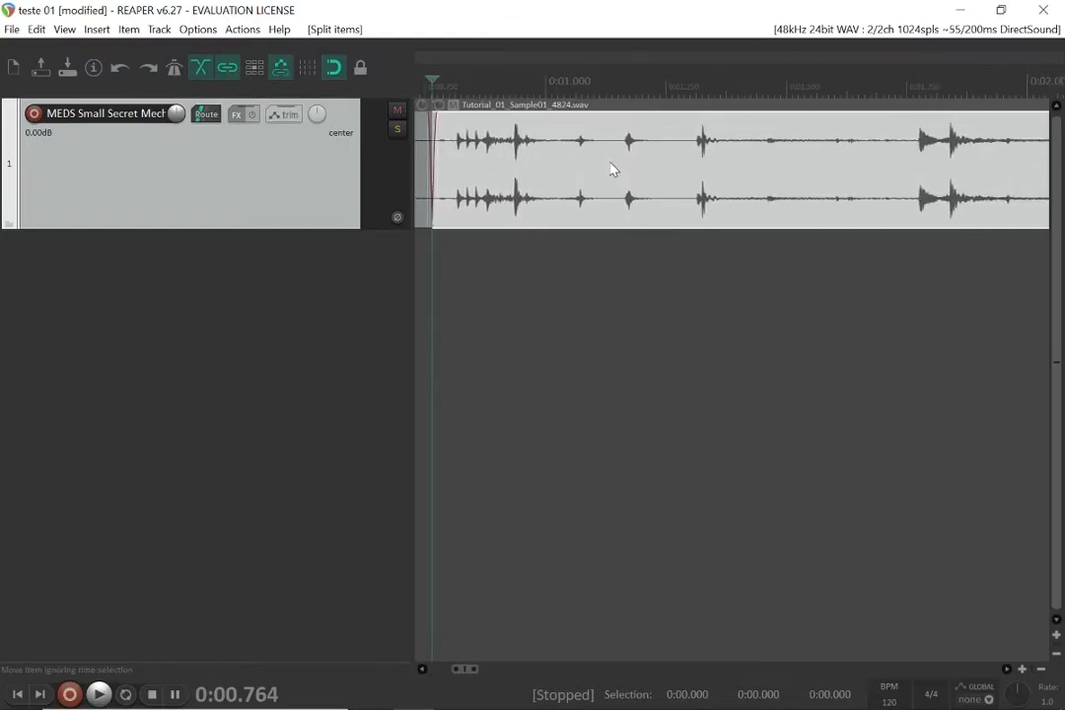
pyautogui.click(611, 169)
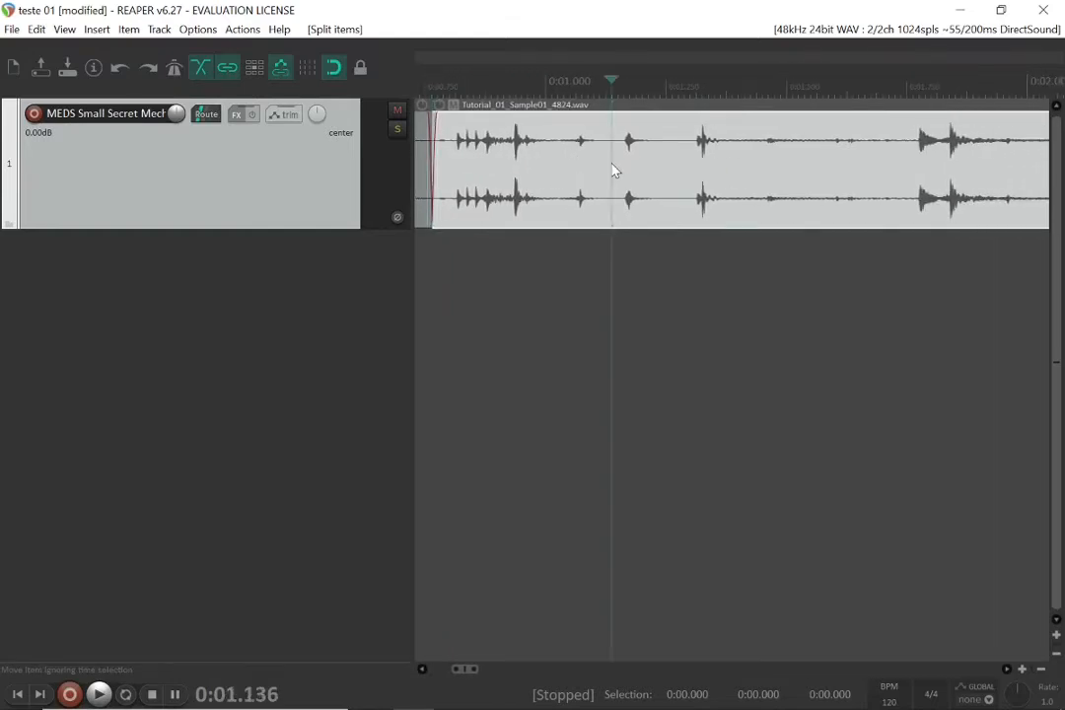
pyautogui.press('s')
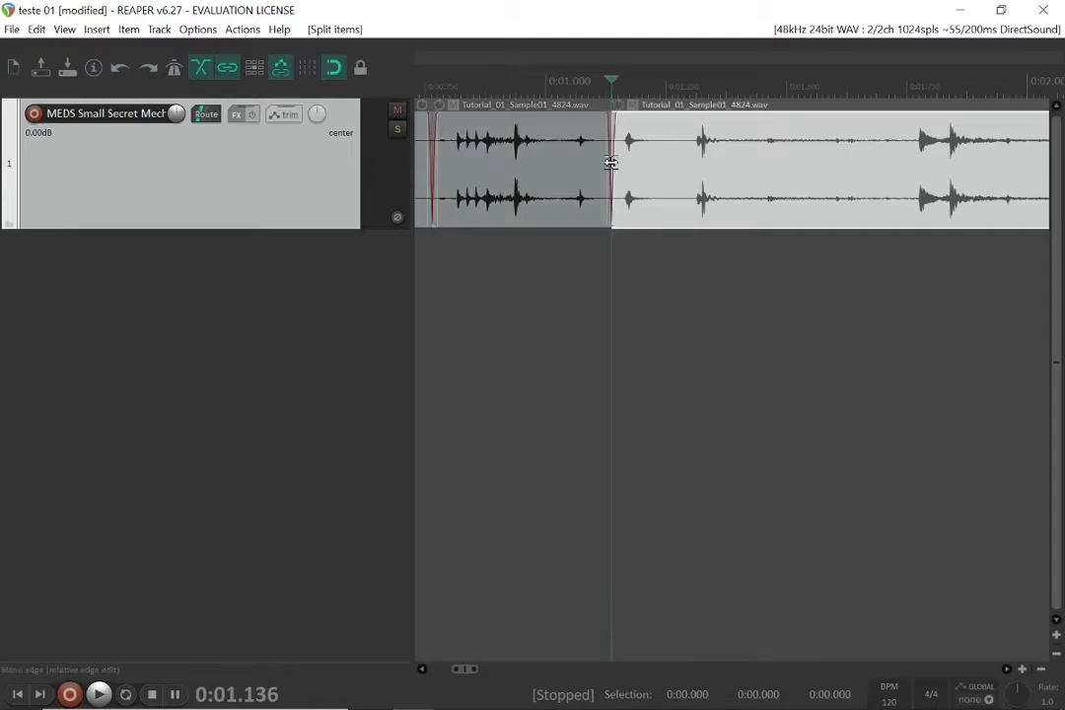
# Move the isolated Sample01 piece onto a new second track and play that track soloed from the project start
pyautogui.moveTo(532, 148); pyautogui.dragTo(532, 266)
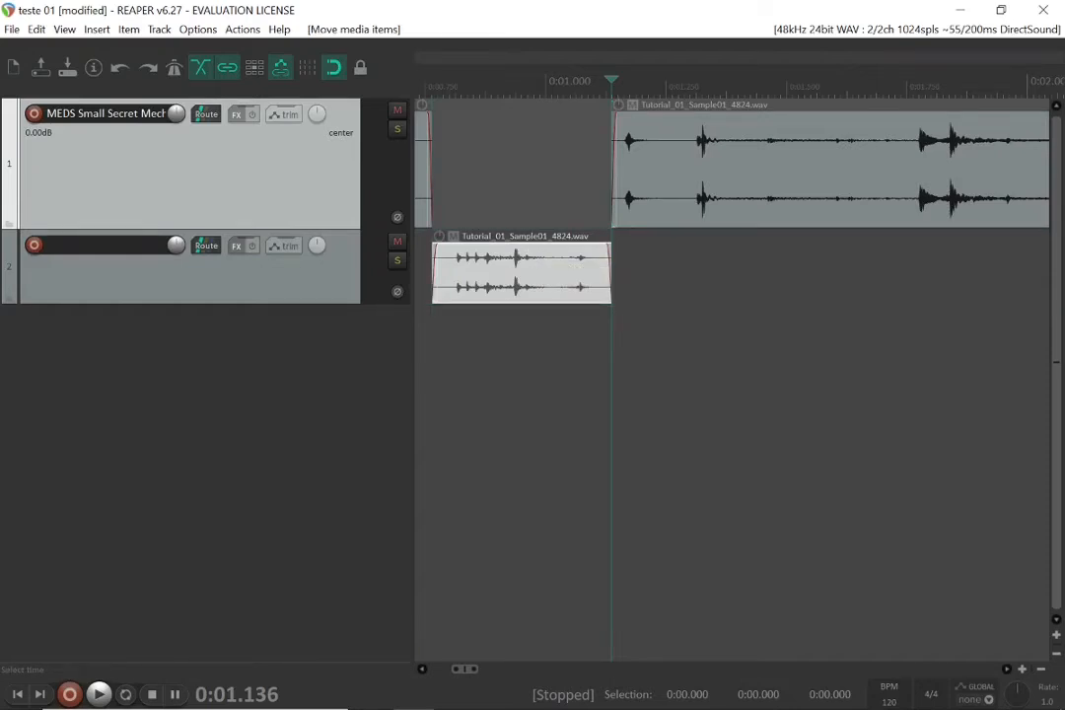
pyautogui.click(397, 262)
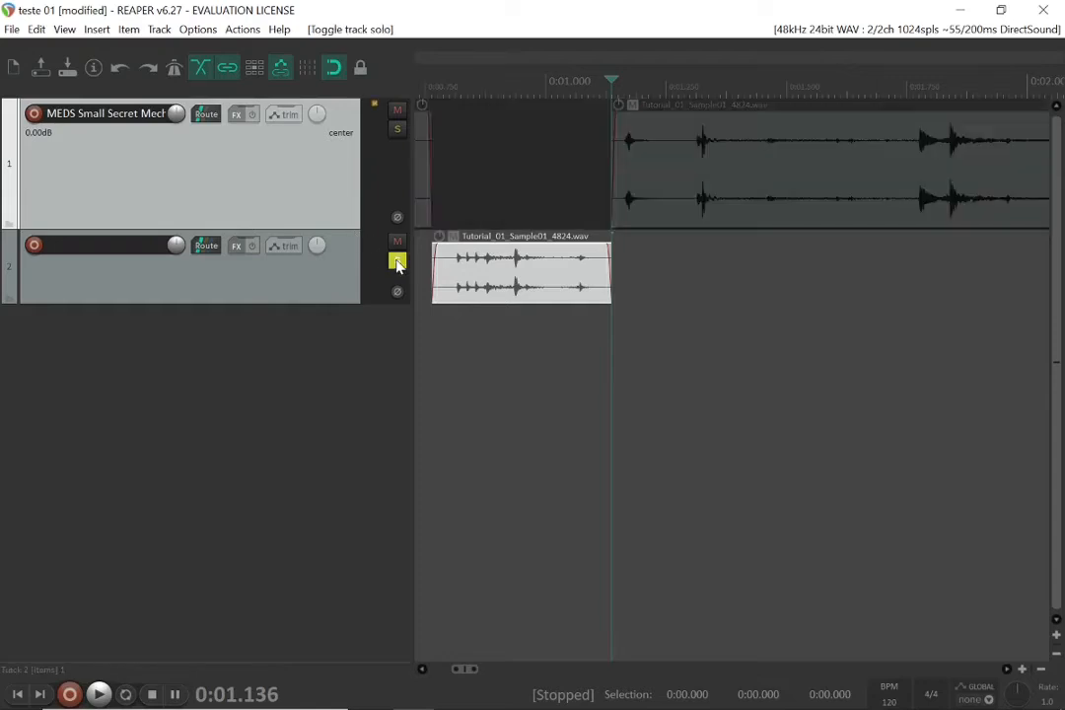
pyautogui.click(424, 278)
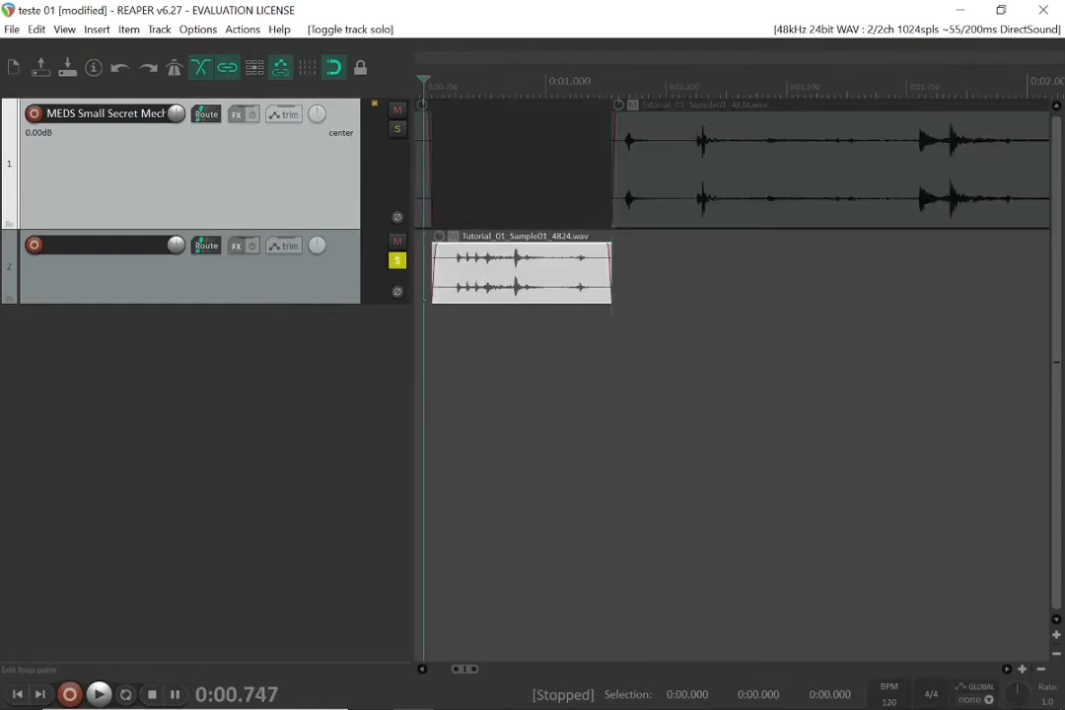
pyautogui.press('Home')
pyautogui.press('space')
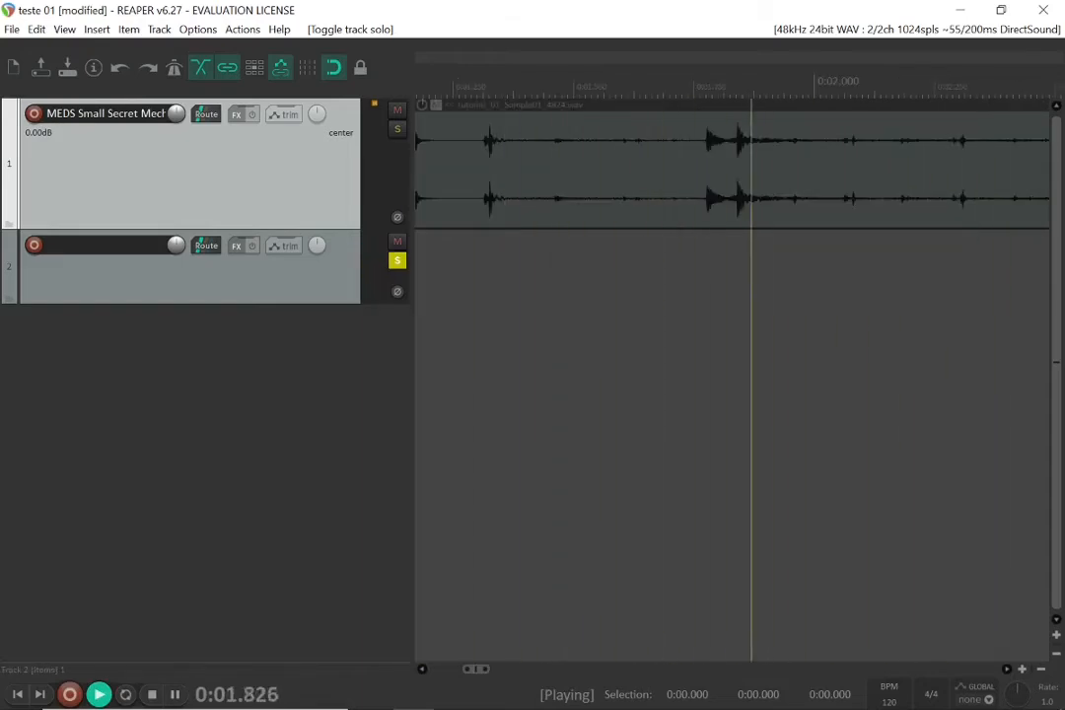
pyautogui.press('space')
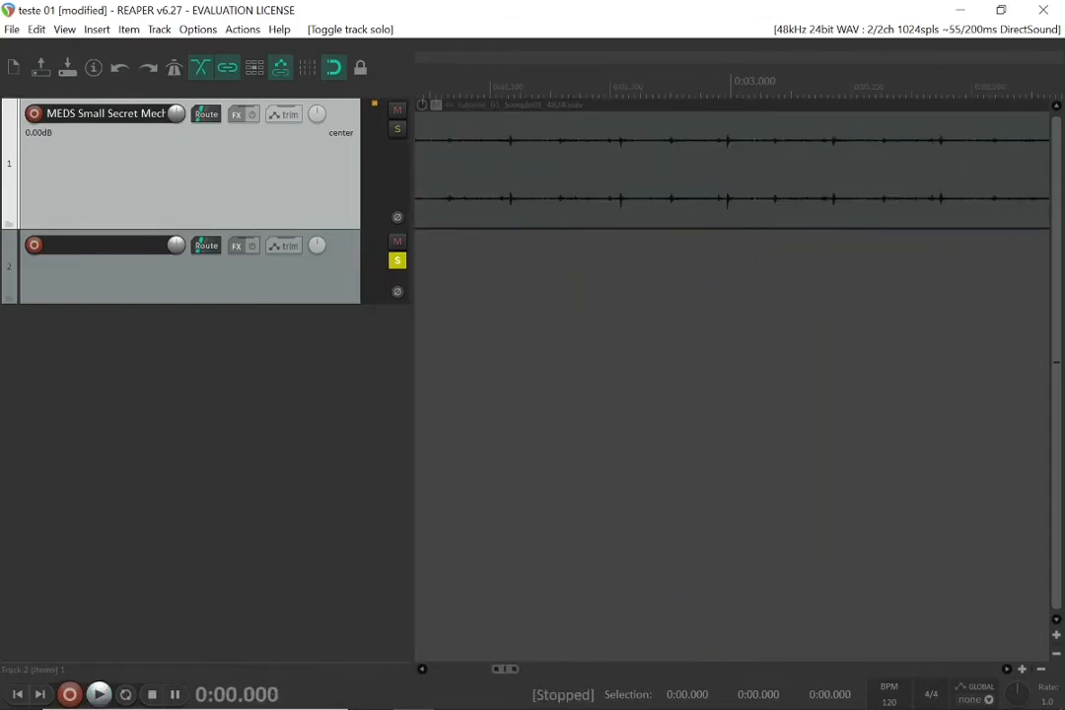
# Unsolo the second track and undo the move of the isolated Sample01 piece onto it
pyautogui.press('-')
pyautogui.press('-')
pyautogui.press('-')
pyautogui.press('-')
pyautogui.press('-')
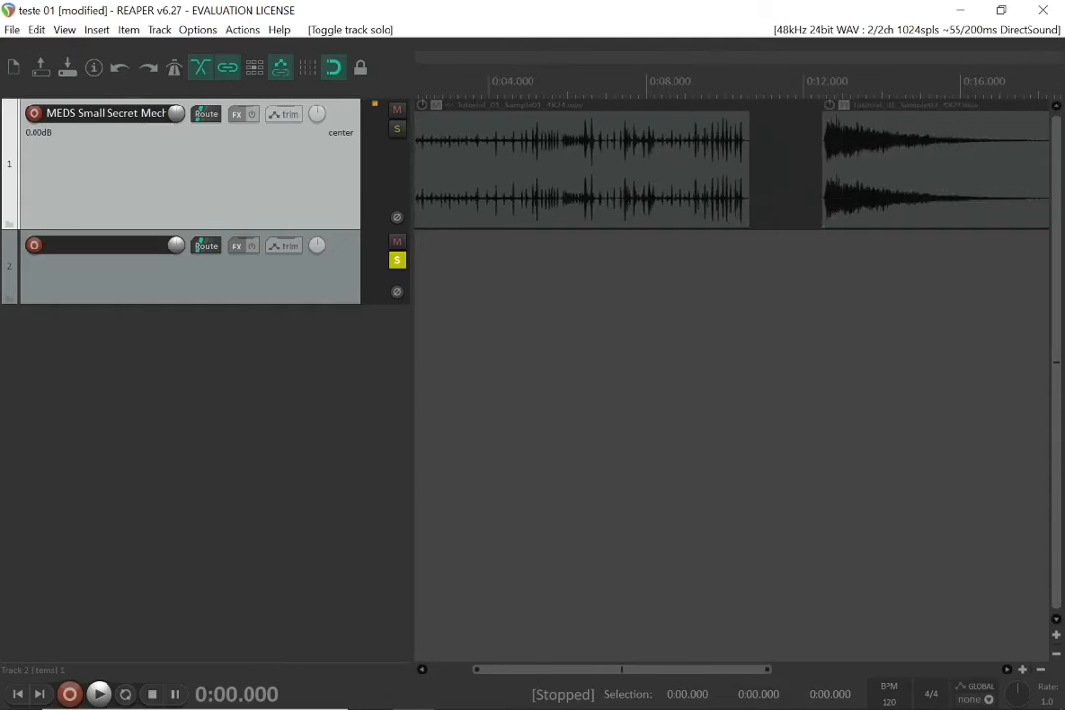
pyautogui.click(397, 262)
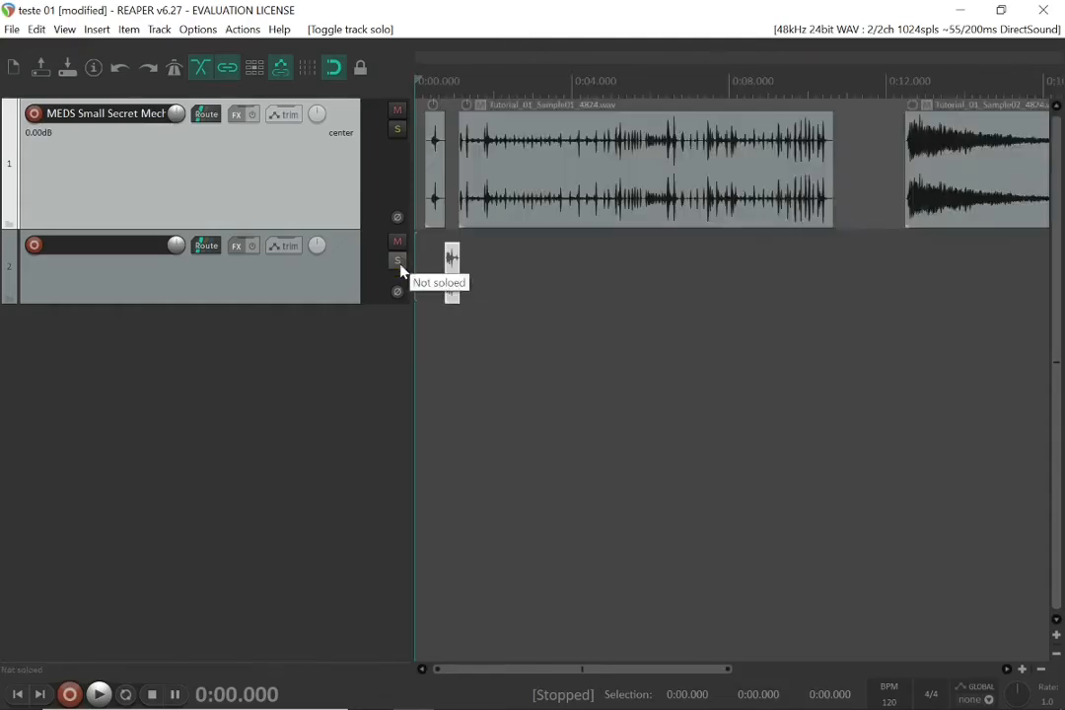
pyautogui.hotkey('ctrl', 'z')
pyautogui.hotkey('ctrl', 'z')
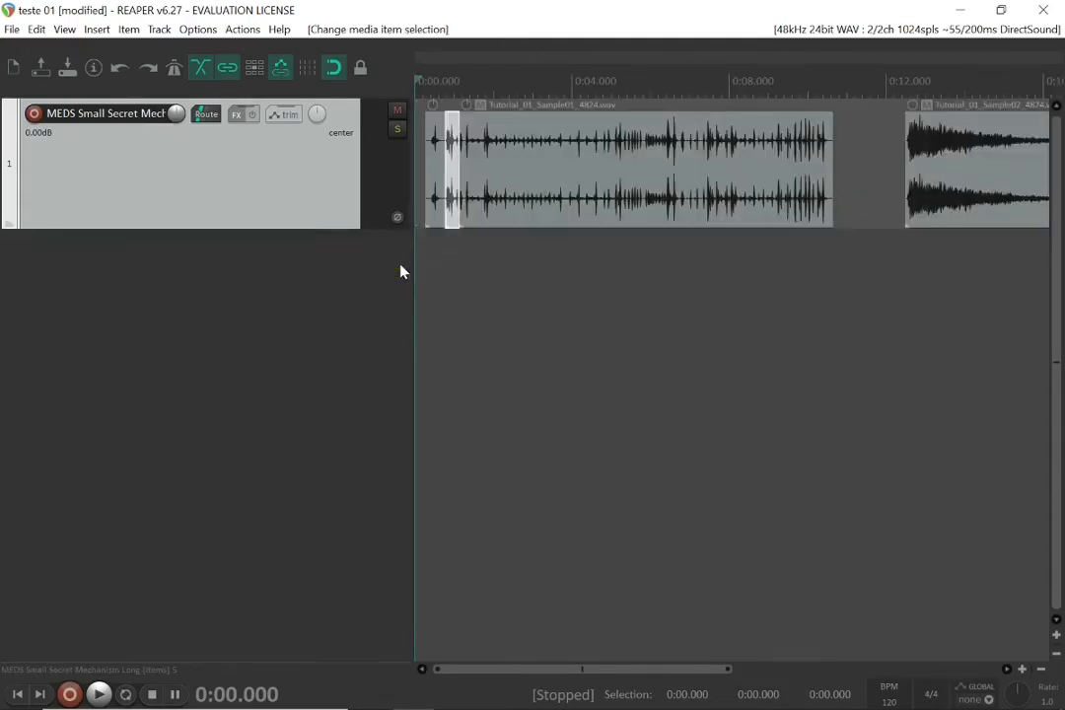
pyautogui.scroll(10, 440, 133)
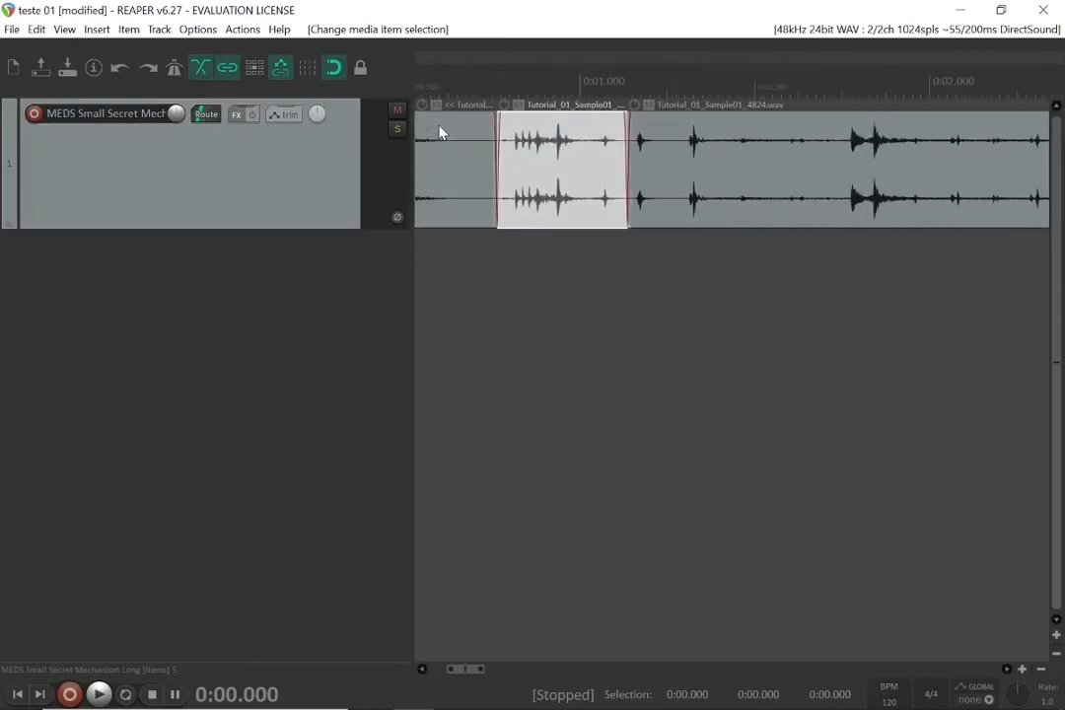
# Copy the isolated Sample01 piece and paste it onto a new second track starting at about 1.27 s
pyautogui.hscroll(3, 440, 132)
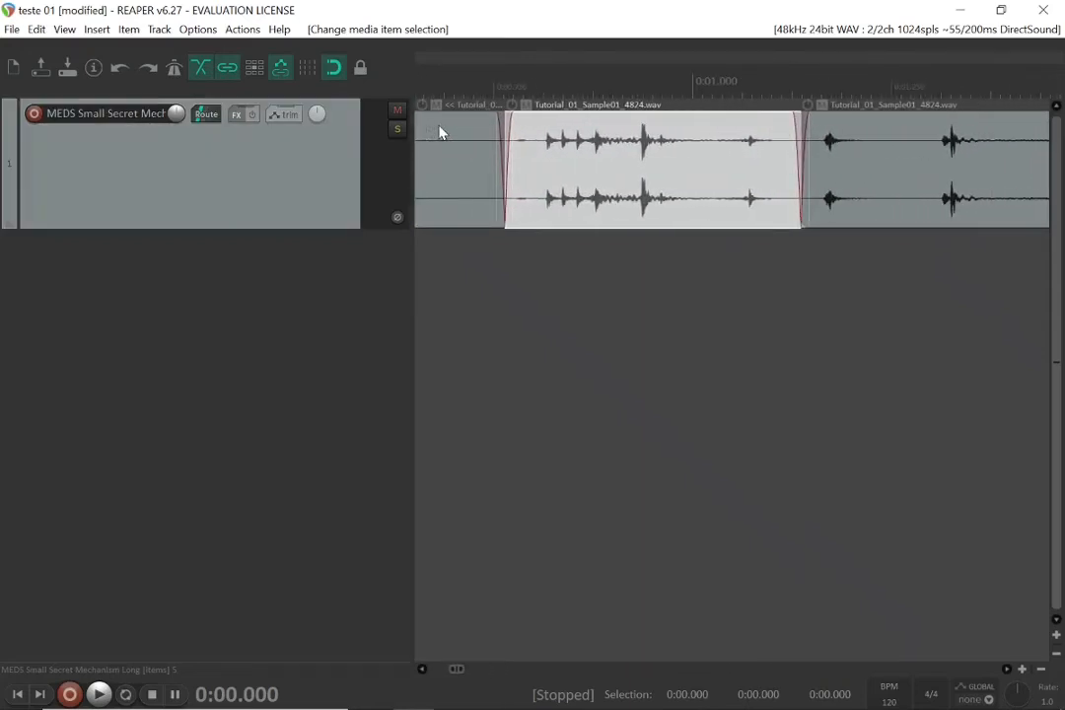
pyautogui.hscroll(10, 577, 166)
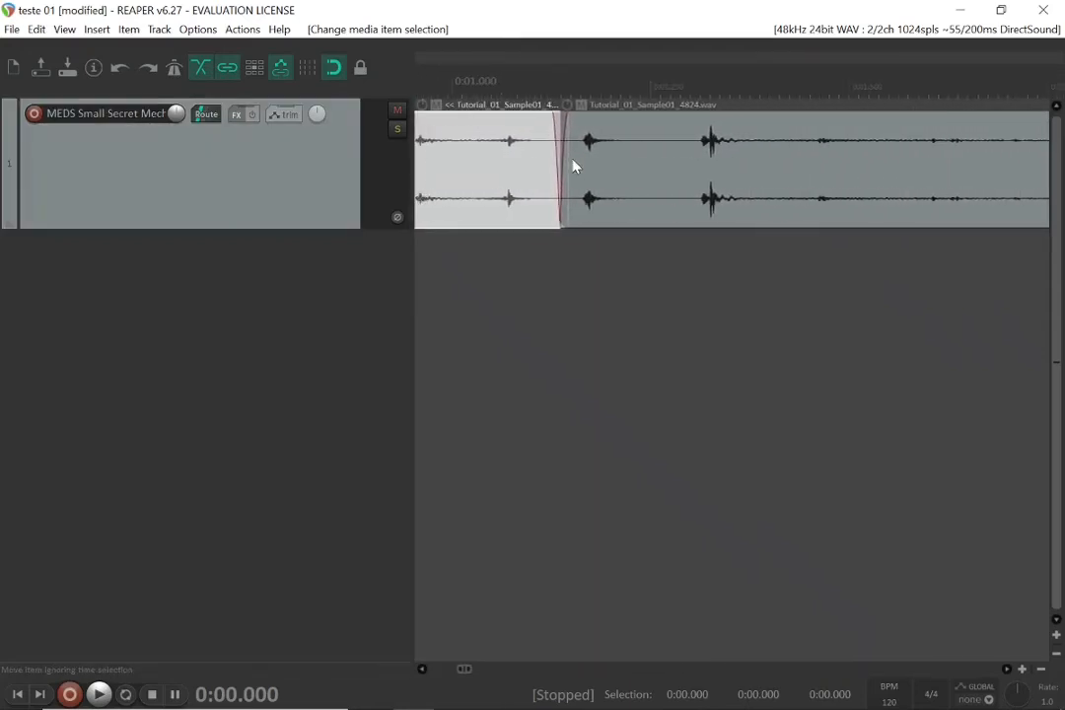
pyautogui.hscroll(-8, 577, 166)
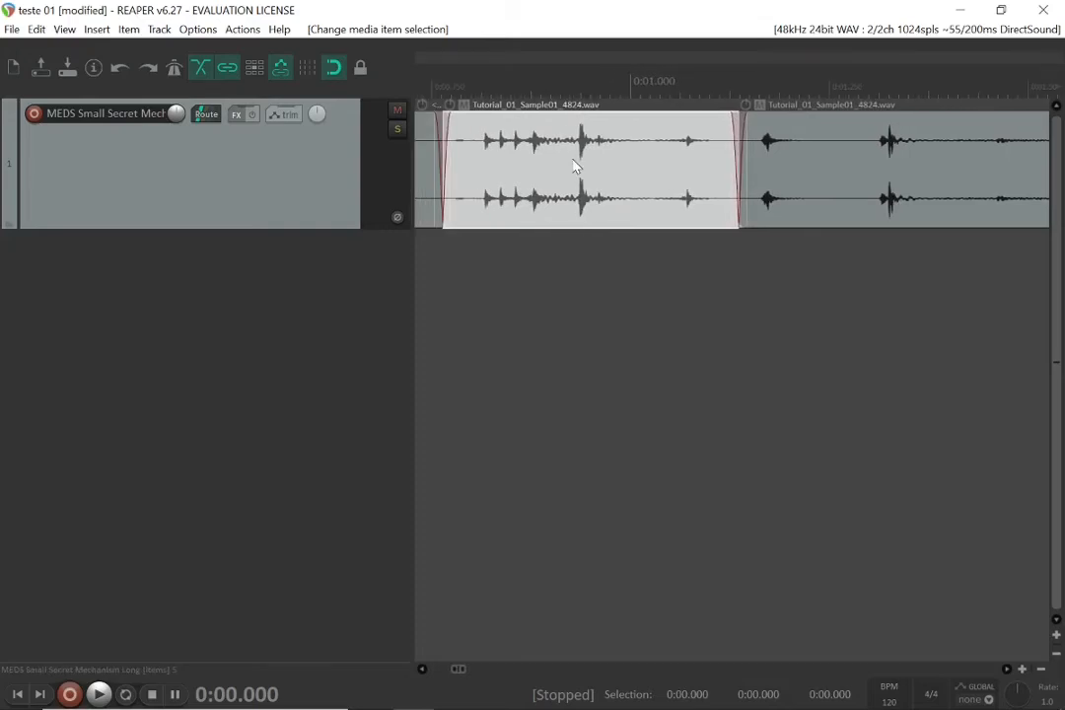
pyautogui.hscroll(-3, 576, 166)
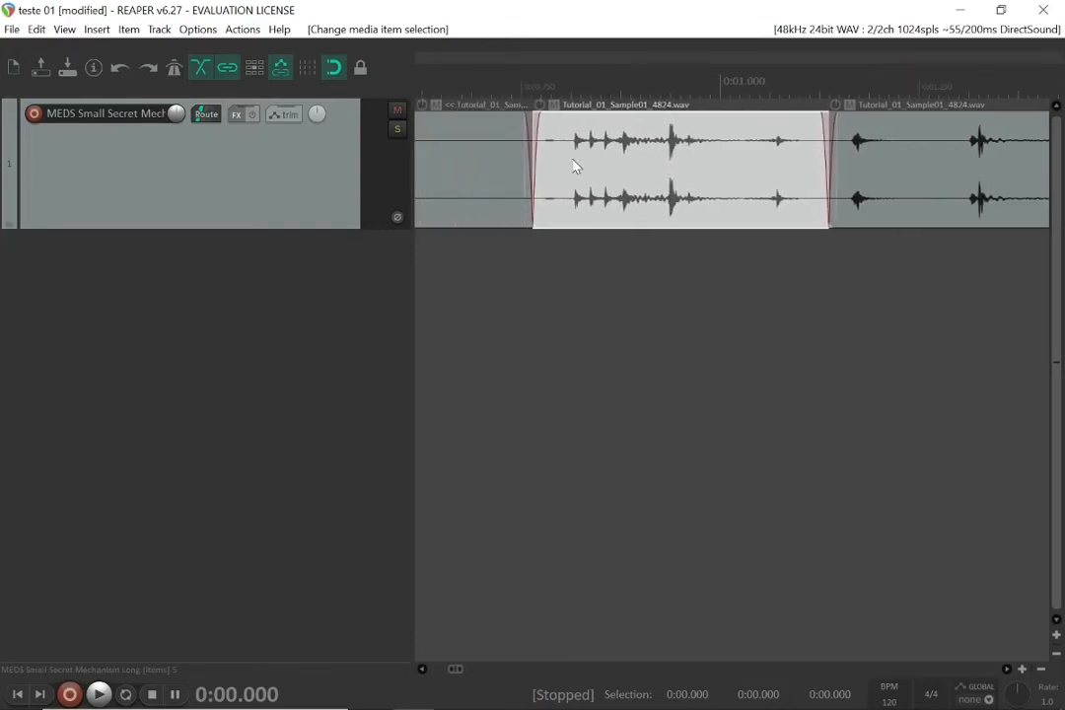
pyautogui.click(644, 173)
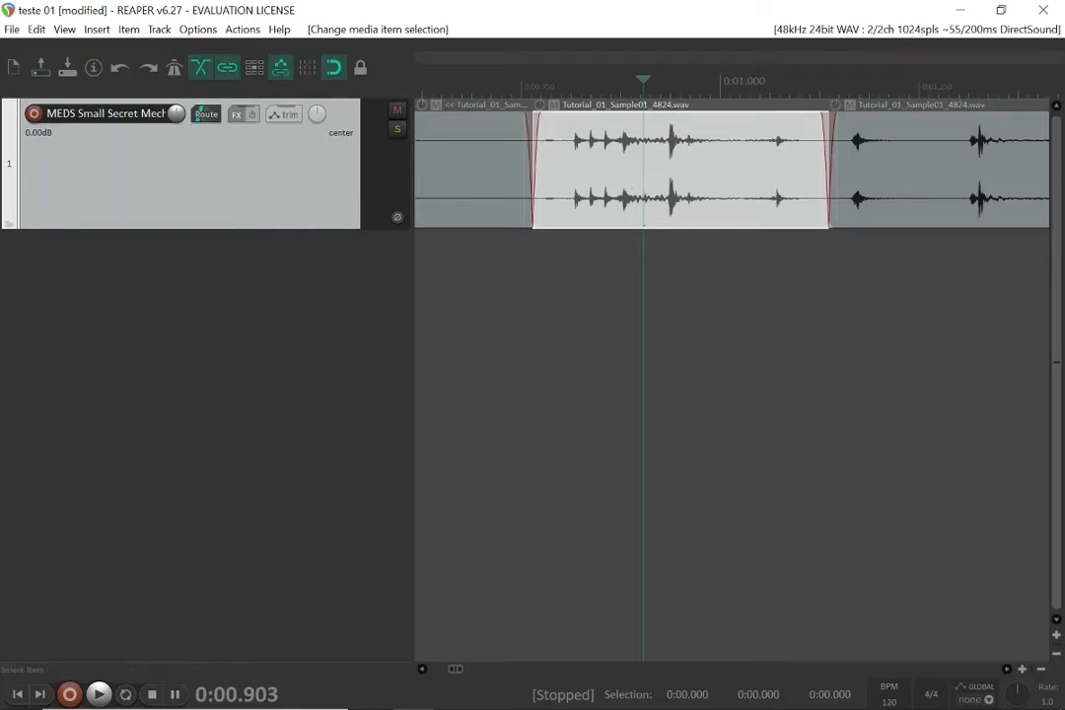
pyautogui.hscroll(6, 731, 296)
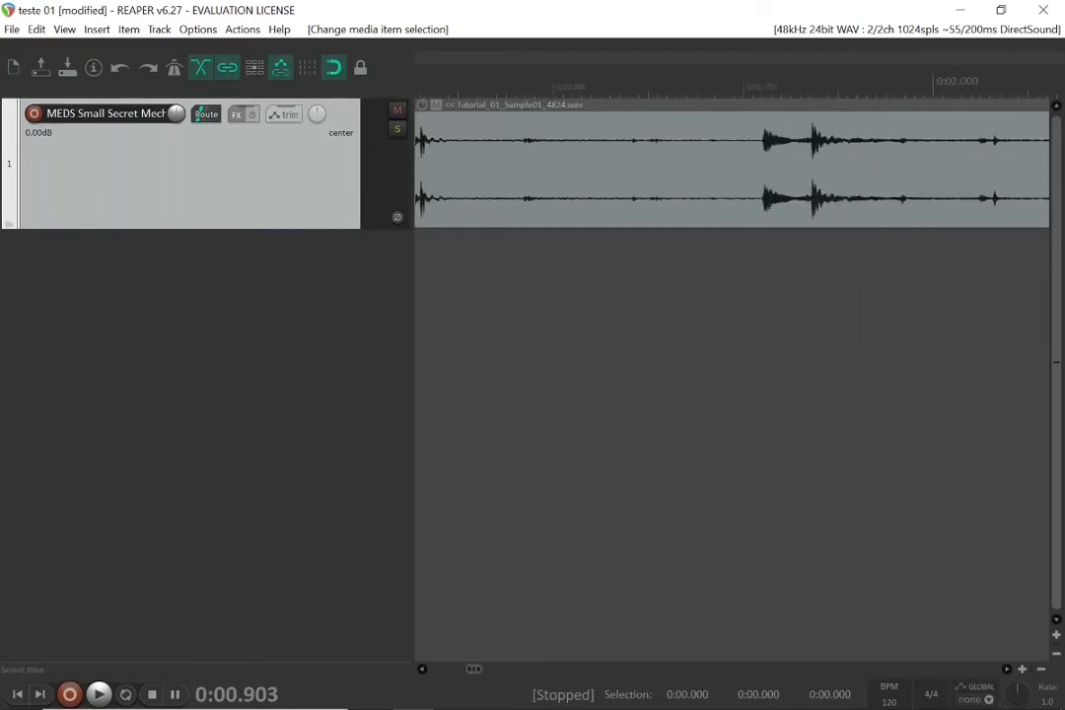
pyautogui.scroll(-3, 731, 295)
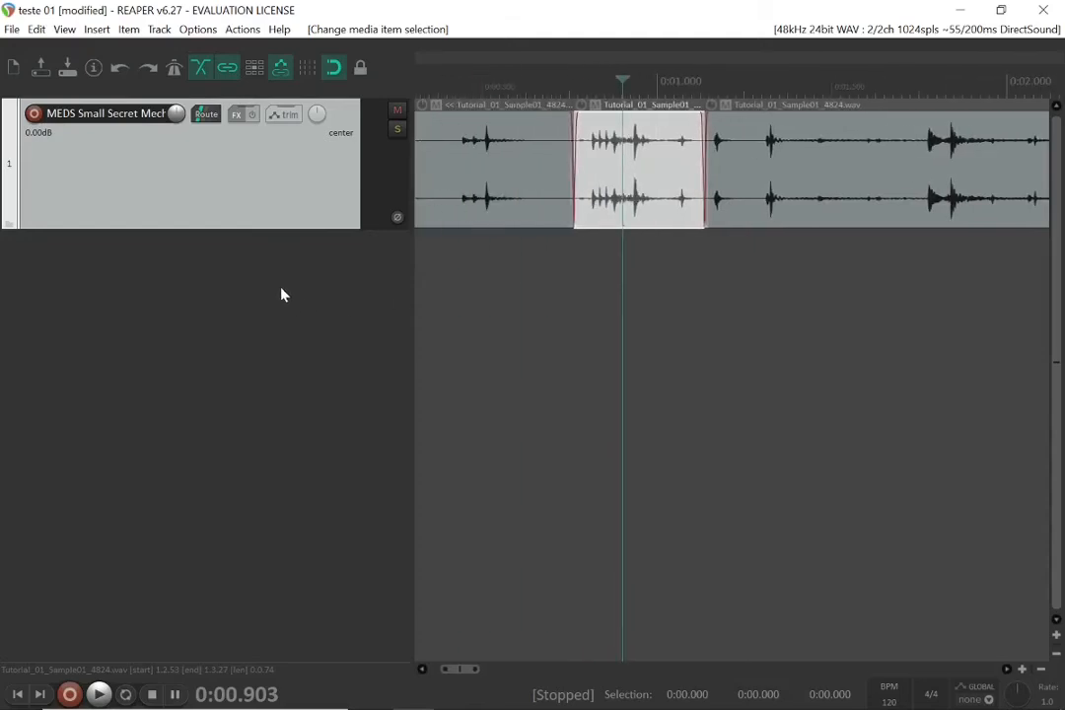
pyautogui.doubleClick(280, 295)
pyautogui.click(751, 276)
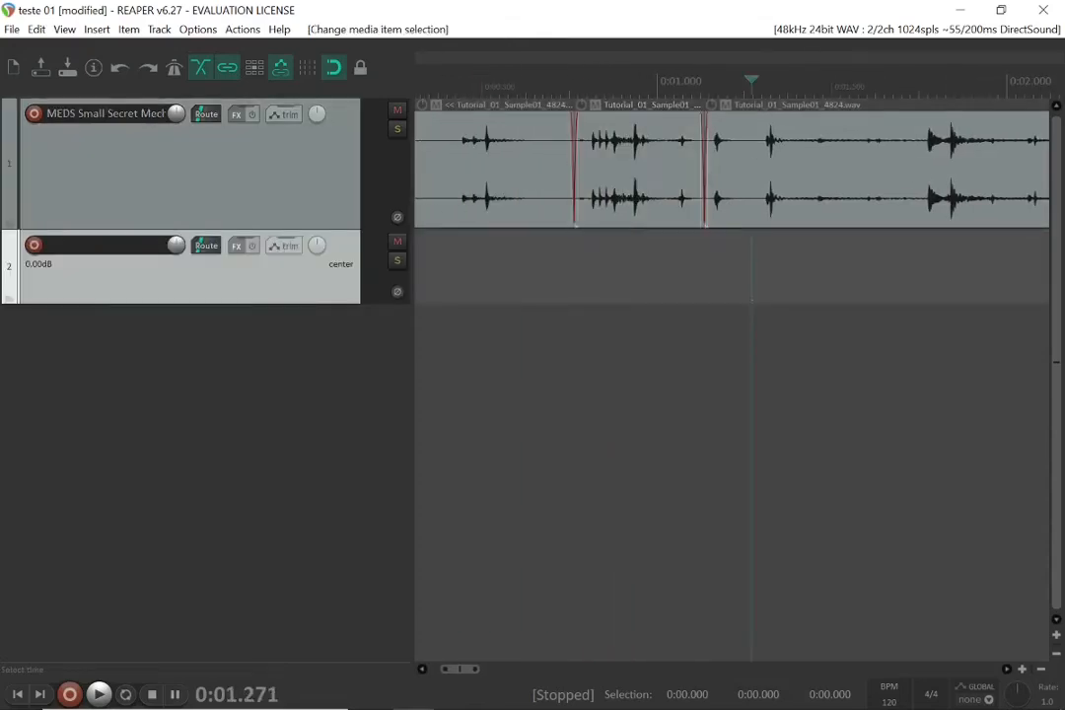
pyautogui.hotkey('ctrl', 'v')
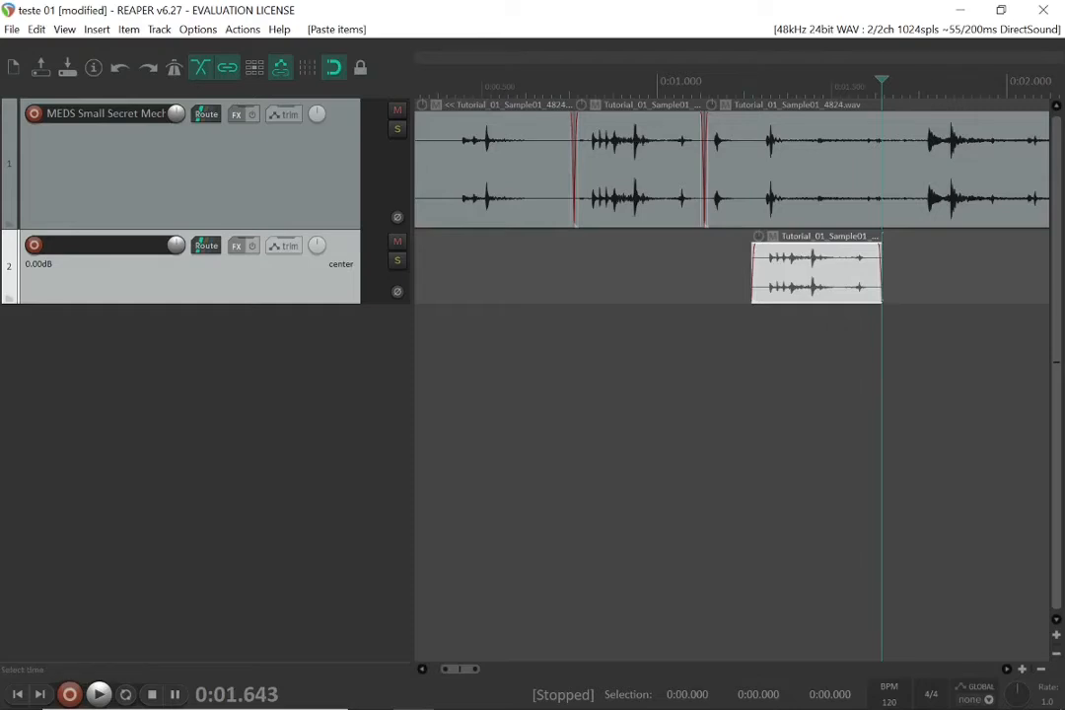
# Add a third track and paste another copy of the Sample01 piece on it at 1.200 s
pyautogui.doubleClick(335, 364)
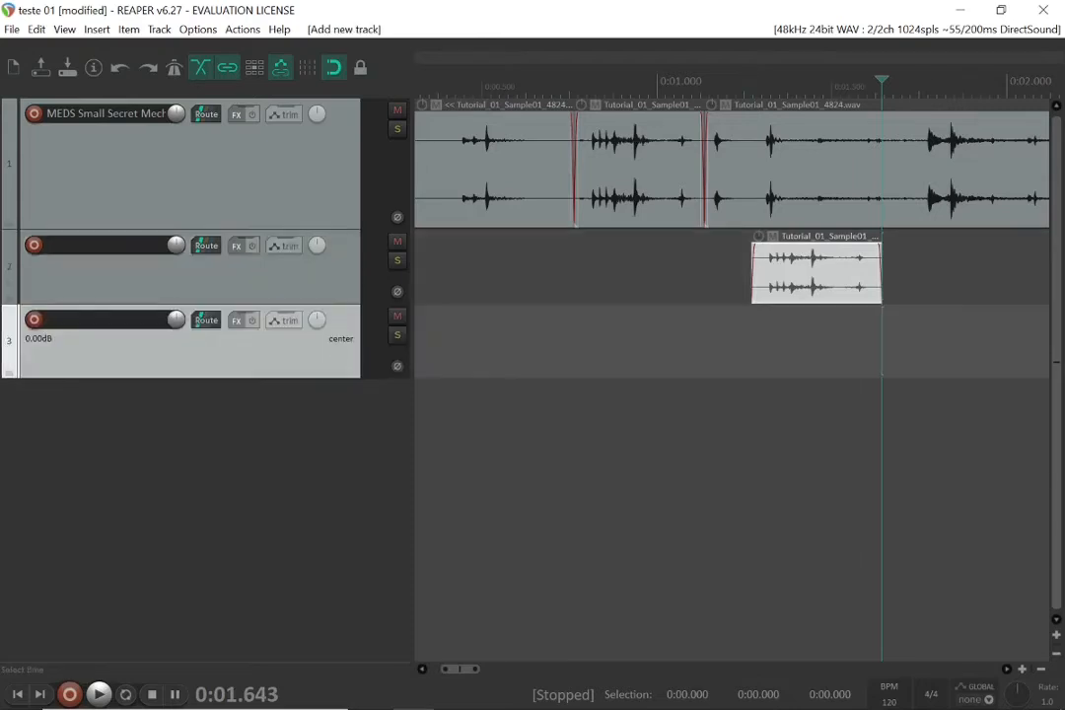
pyautogui.click(726, 267)
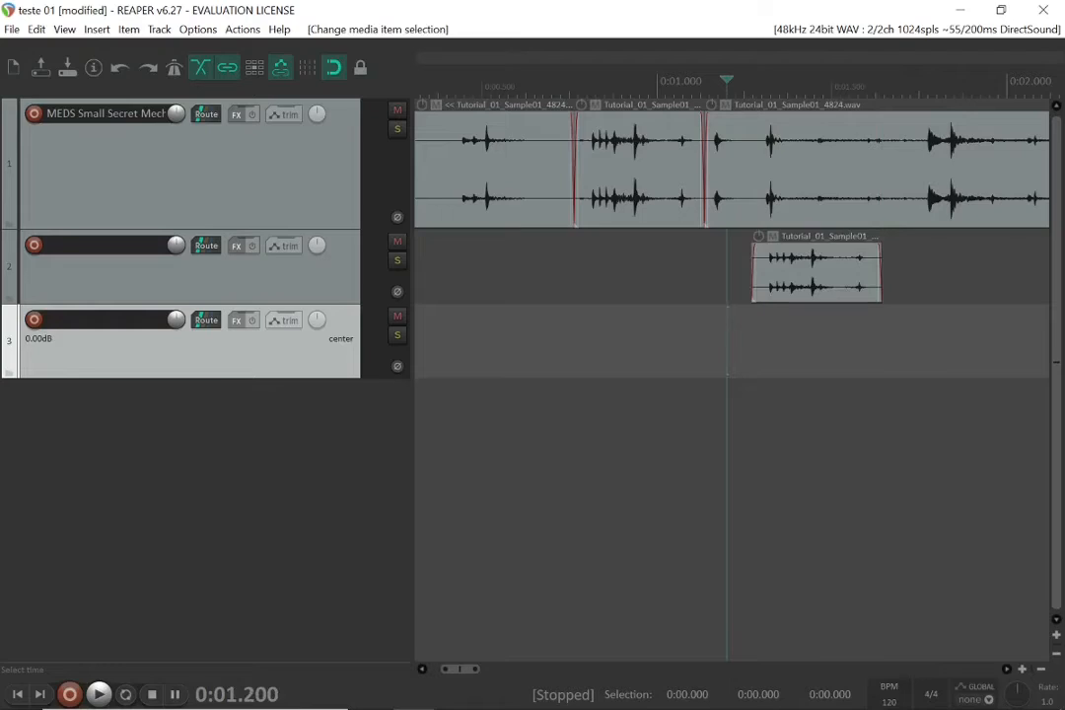
pyautogui.hotkey('ctrl', 'v')
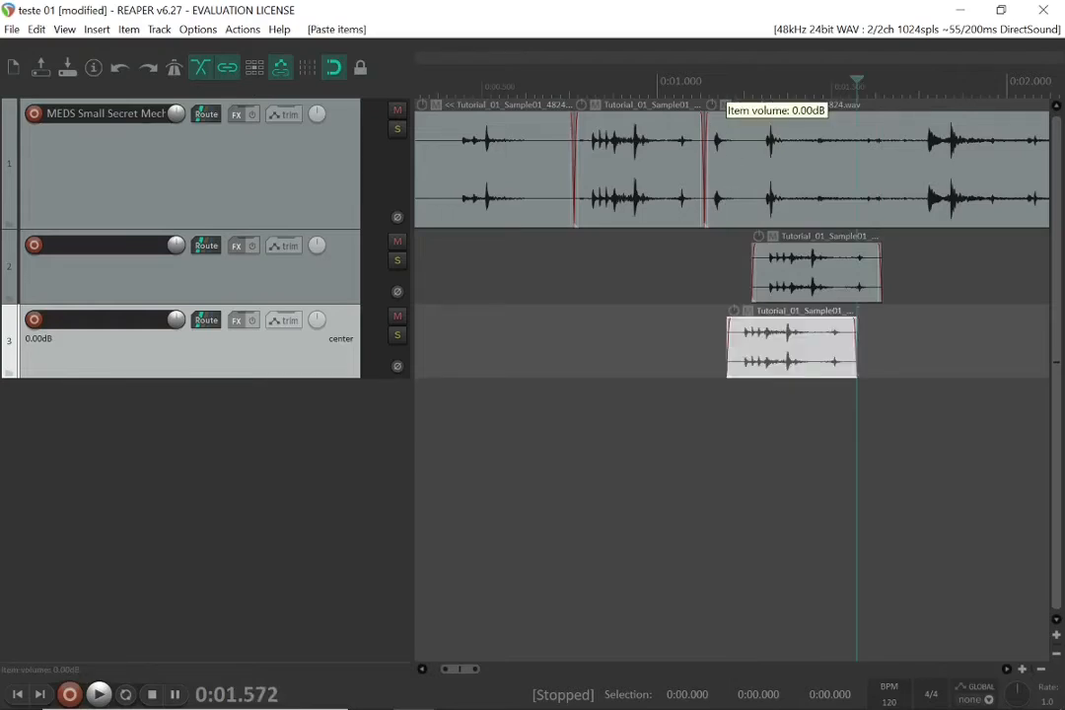
# Briefly play the project from about 1.13 s and delete the pasted Sample01 copies from the second and third tracks
pyautogui.doubleClick(724, 85)
pyautogui.click(702, 79)
pyautogui.press('space')
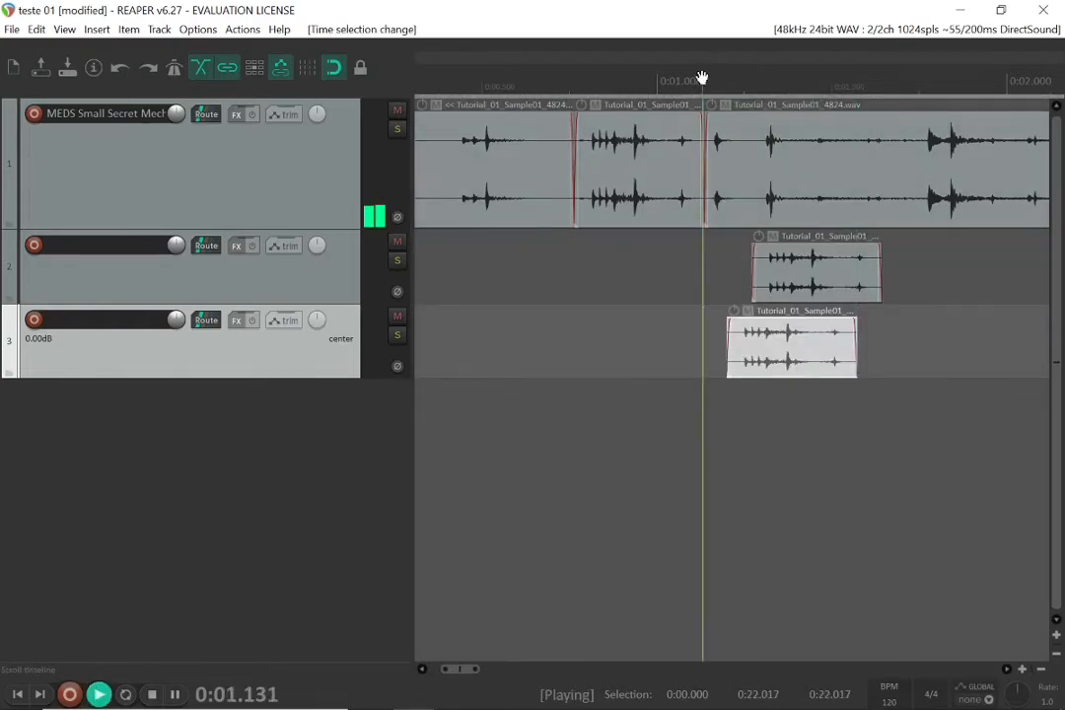
pyautogui.press('space')
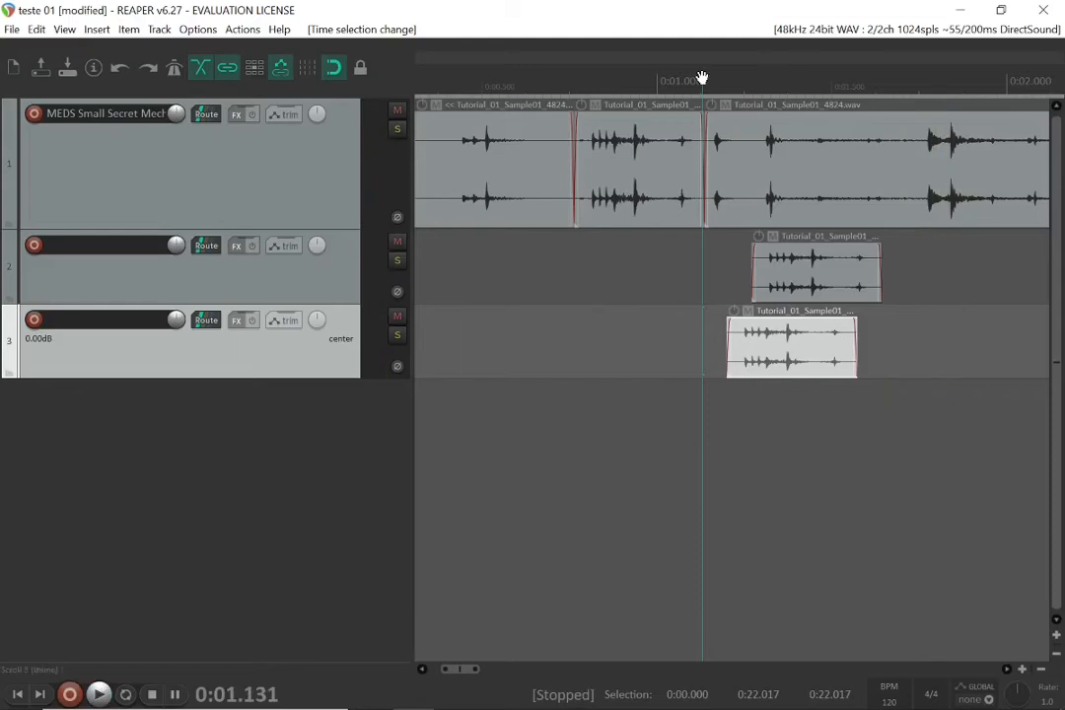
pyautogui.press('Delete')
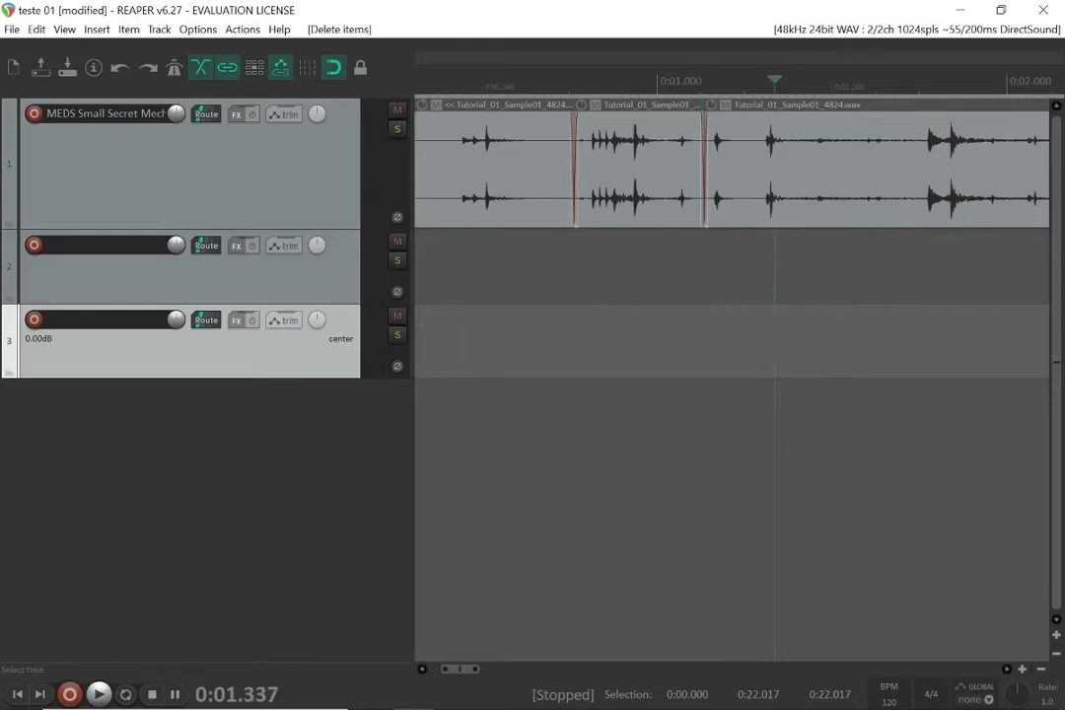
# Copy the isolated Sample01 piece directly from the first track onto the second and third tracks, starting at about 1.0 s
pyautogui.click(643, 178)
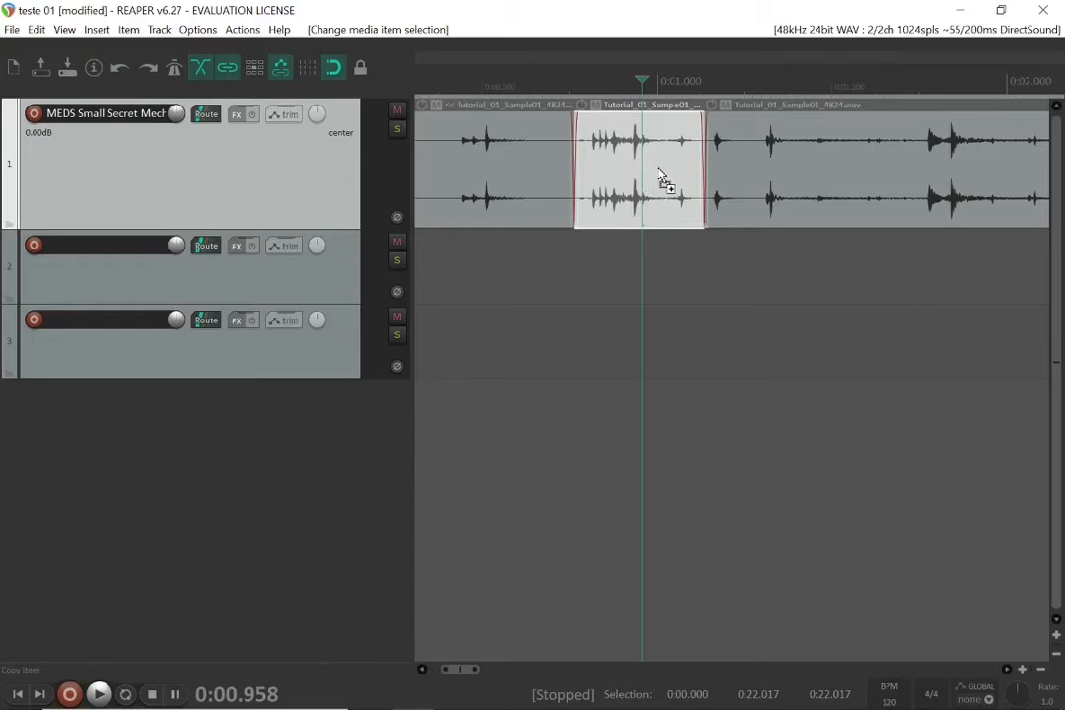
pyautogui.moveTo(659, 175); pyautogui.dragTo(717, 342)
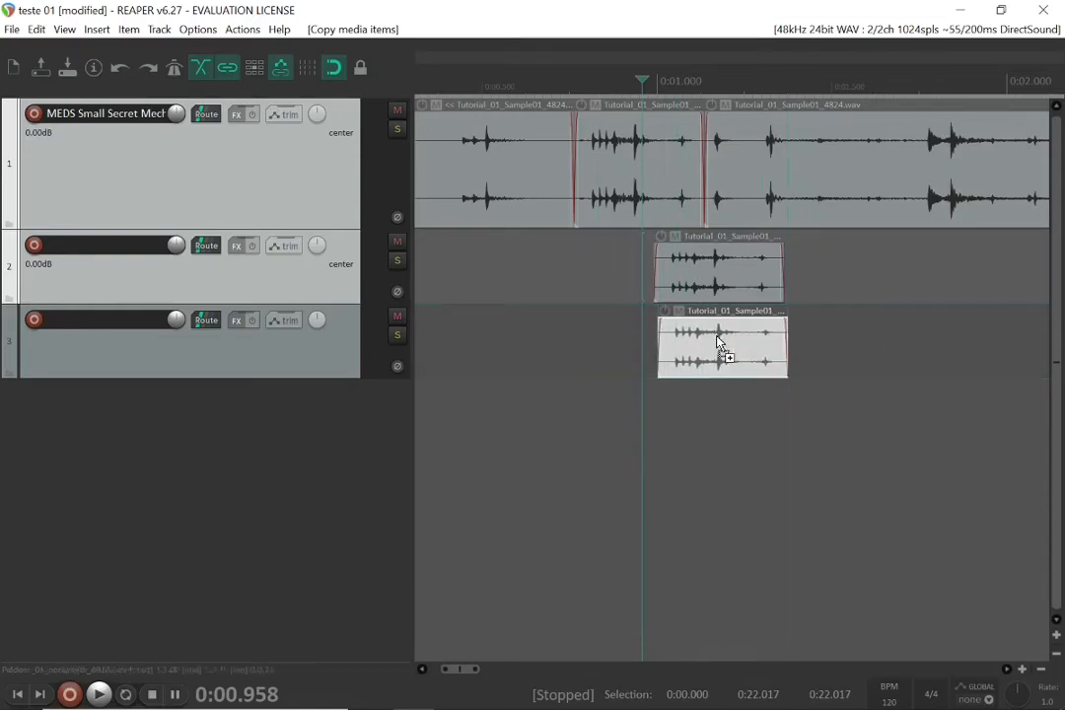
pyautogui.press('space')
pyautogui.press('space')
# Delete the Sample01 copies on the third and second tracks
pyautogui.click(760, 347)
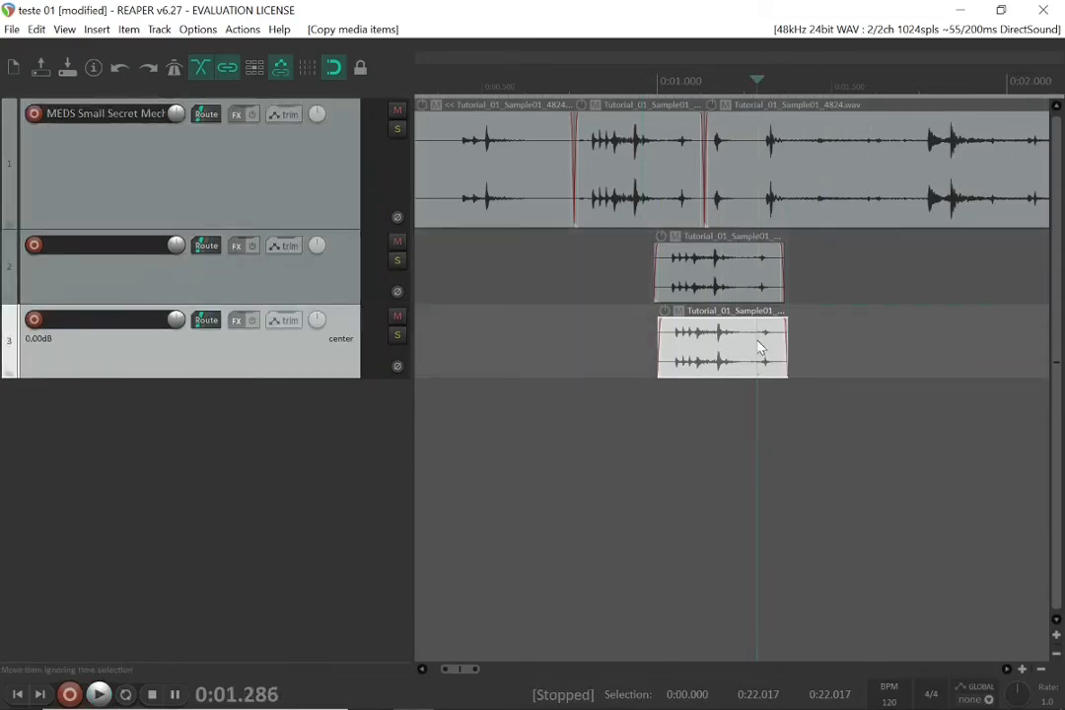
pyautogui.press('Delete')
pyautogui.click(734, 280)
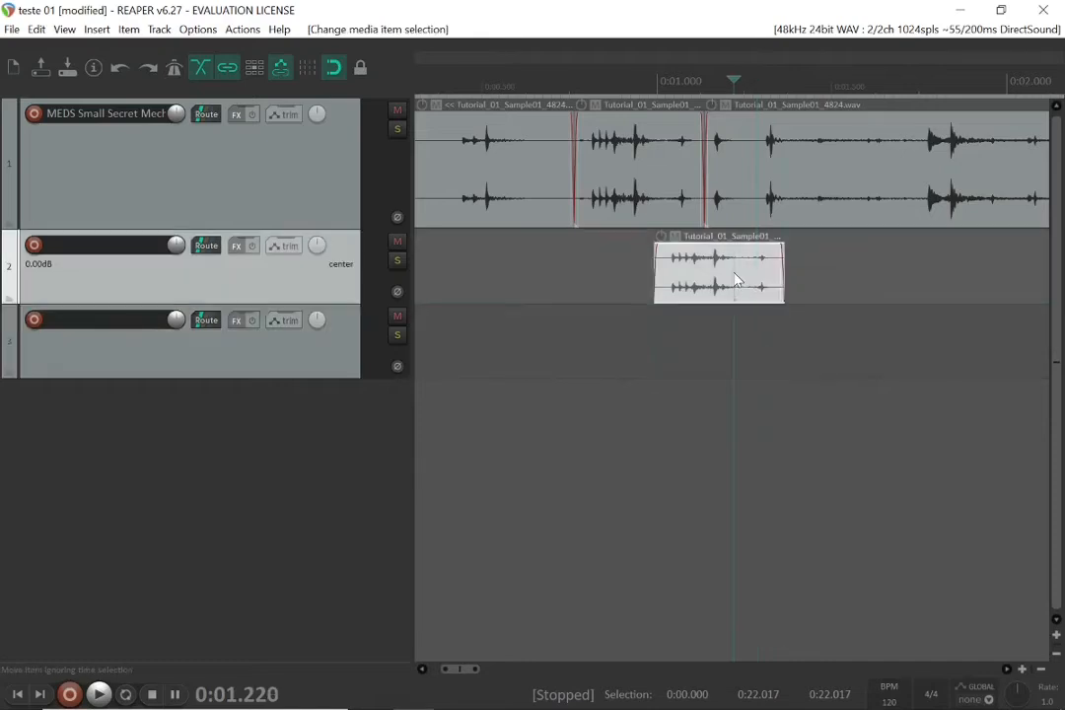
pyautogui.press('Delete')
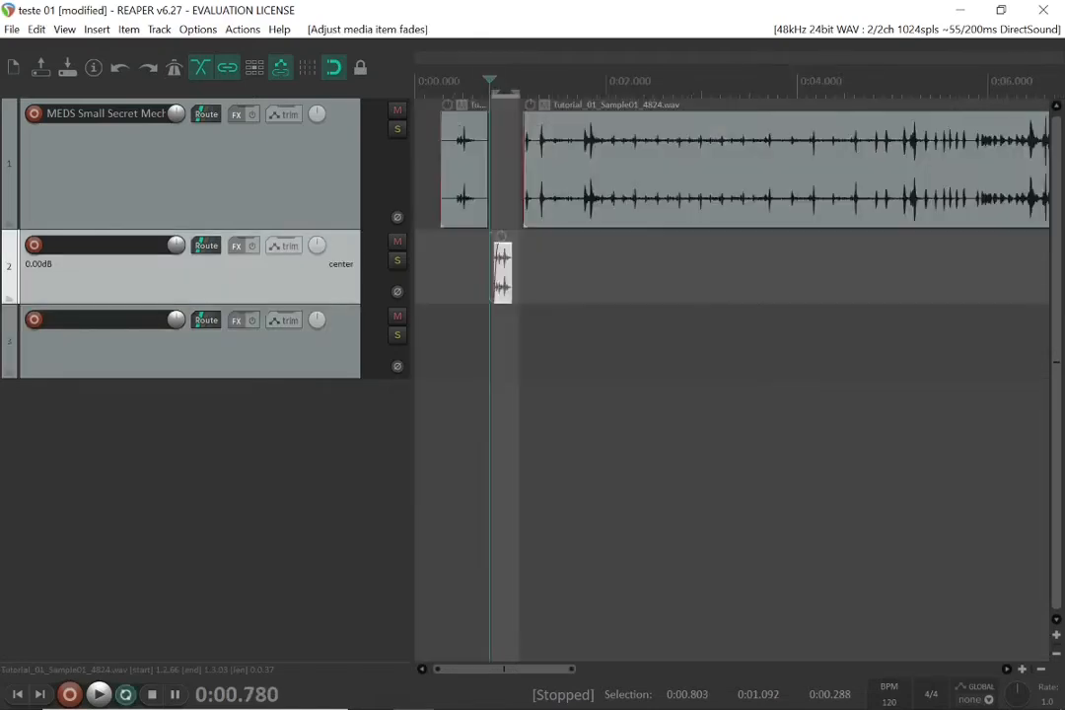
# Trim the start of the Sample02 clip to about 12.54 s to remove the silence before the sound
pyautogui.scroll(-3, 729, 296)
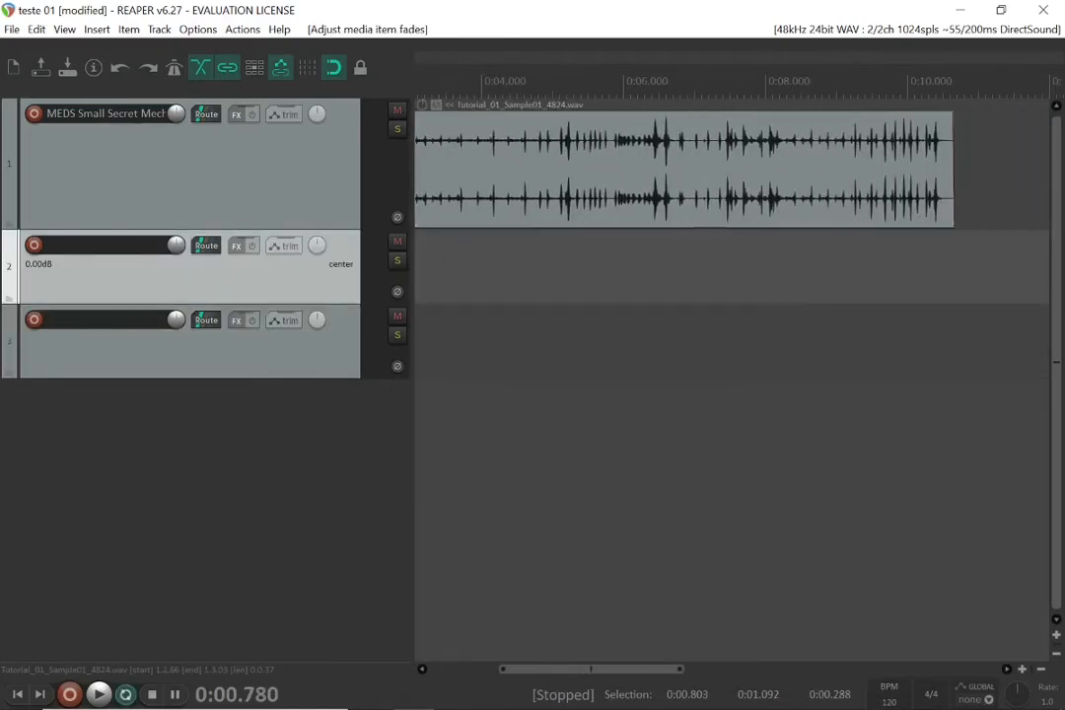
pyautogui.scroll(-5, 434, 266)
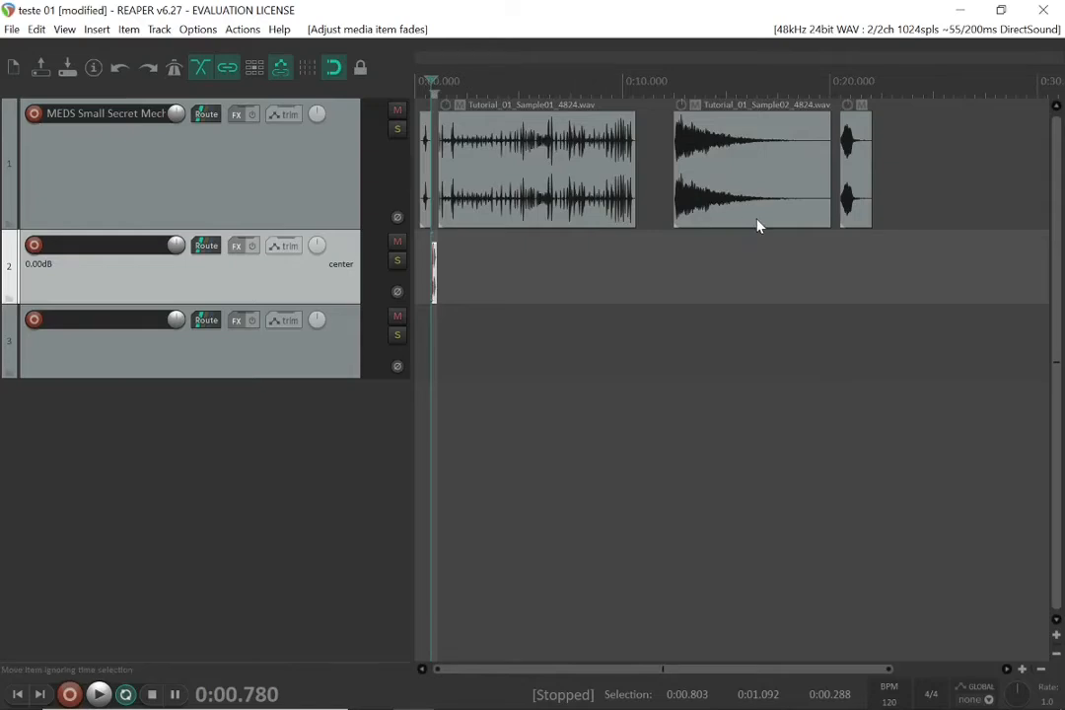
pyautogui.scroll(5, 716, 143)
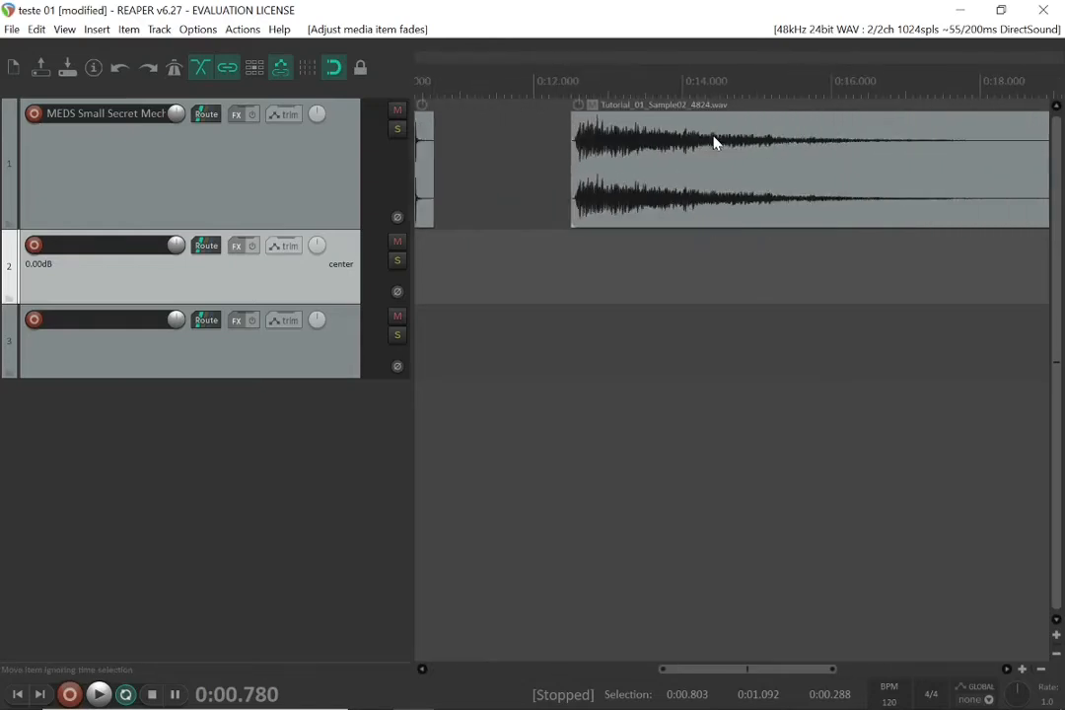
pyautogui.scroll(3, 715, 143)
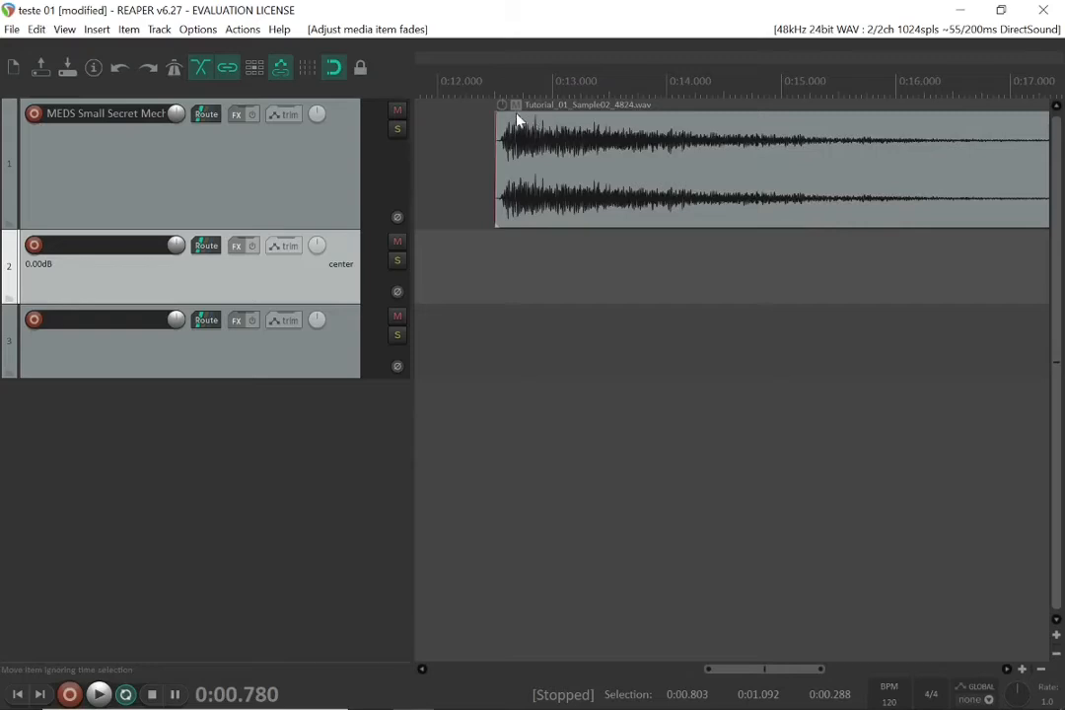
pyautogui.click(554, 157)
pyautogui.scroll(2, 555, 157)
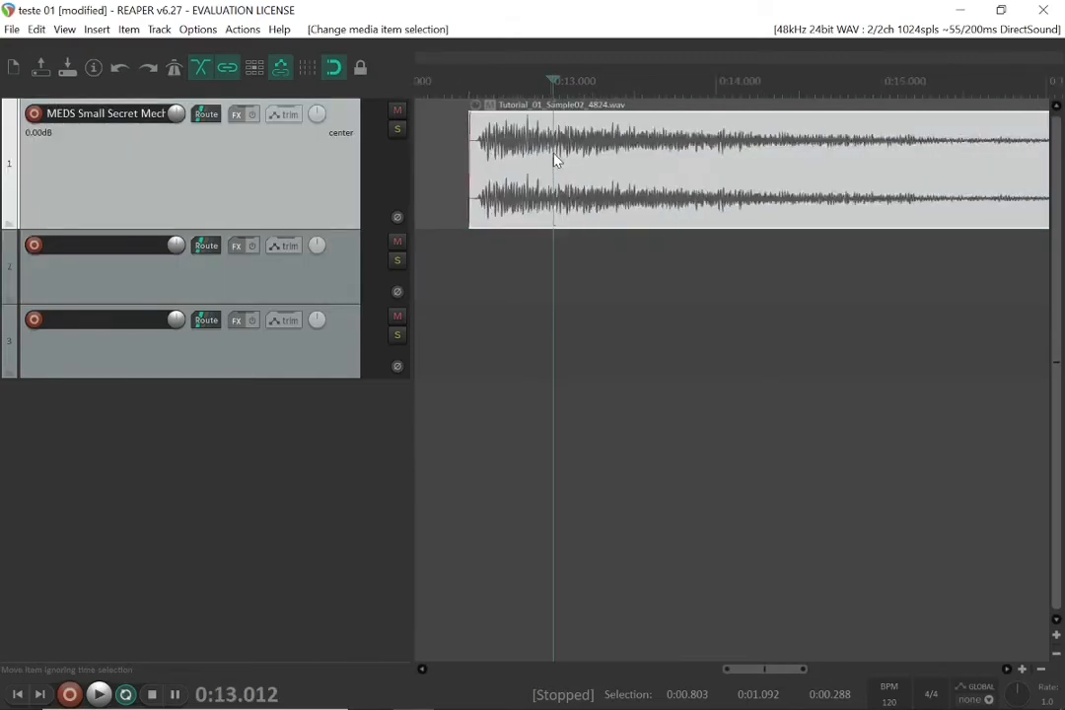
pyautogui.scroll(1, 554, 159)
pyautogui.hscroll(-2, 554, 158)
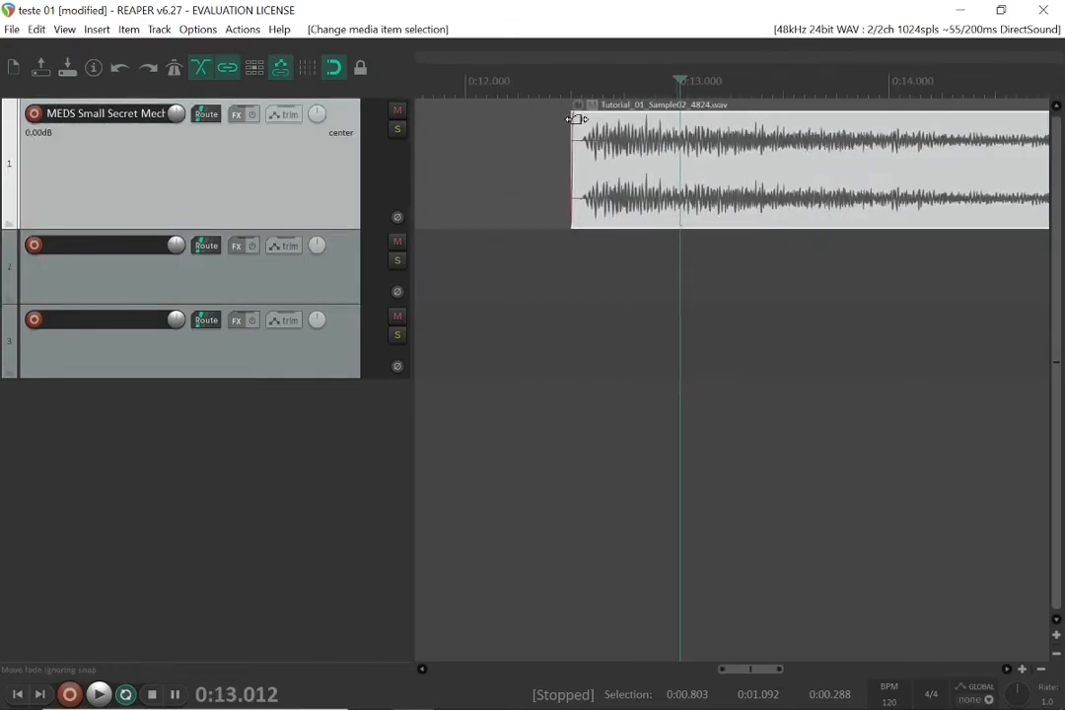
pyautogui.scroll(5, 574, 120)
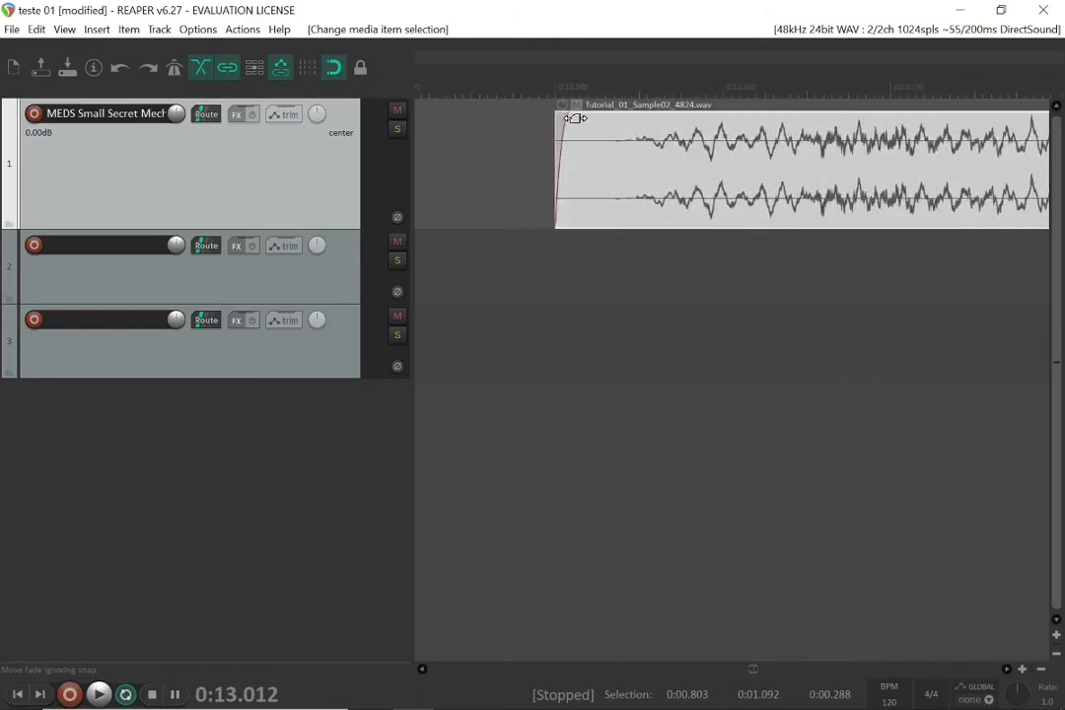
pyautogui.moveTo(555, 164); pyautogui.dragTo(603, 167)
pyautogui.scroll(-4, 602, 168)
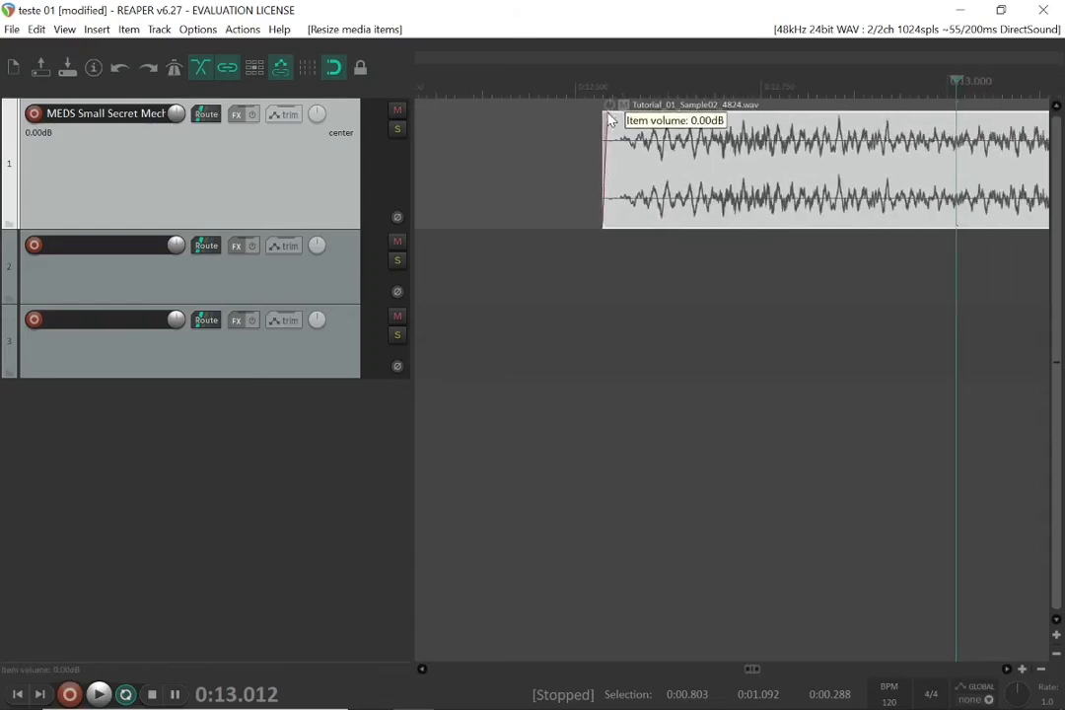
# Add a fade-in to the Sample02 clip that ends at about 12.9 s
pyautogui.moveTo(607, 114); pyautogui.dragTo(855, 134)
pyautogui.scroll(-2, 872, 135)
pyautogui.scroll(-2, 871, 135)
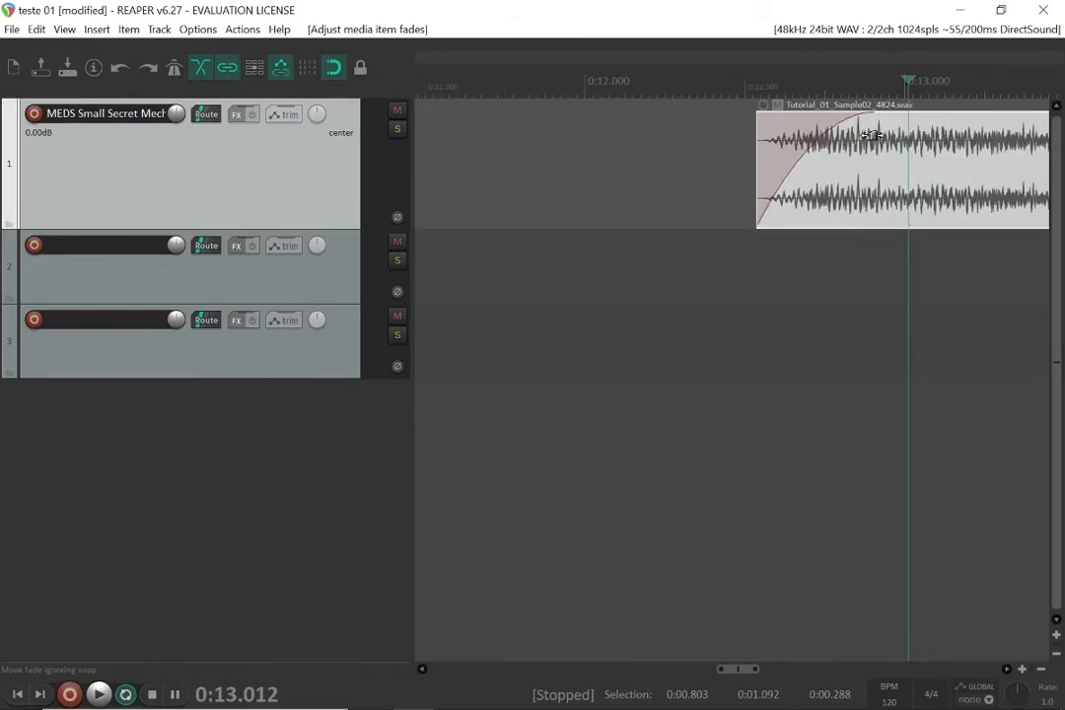
# Trim the end of the Sample02 clip back to about 14.4 s and play the clip from 12.450 s
pyautogui.hscroll(5, 872, 135)
pyautogui.hscroll(3, 871, 135)
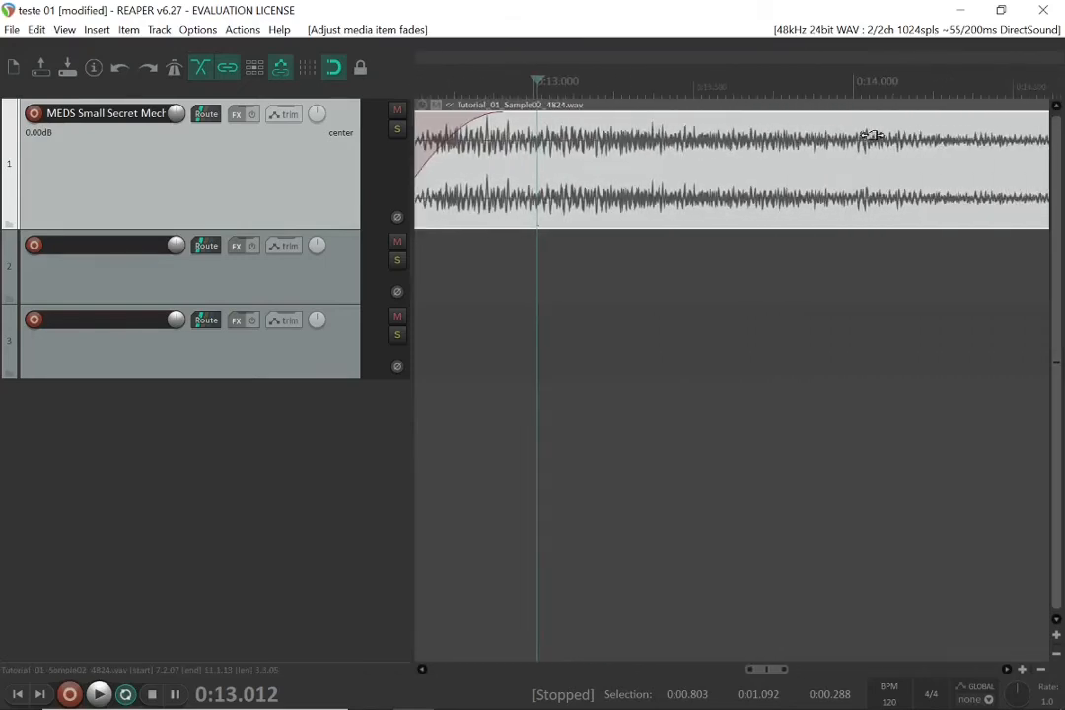
pyautogui.scroll(-3, 872, 135)
pyautogui.hscroll(6, 871, 135)
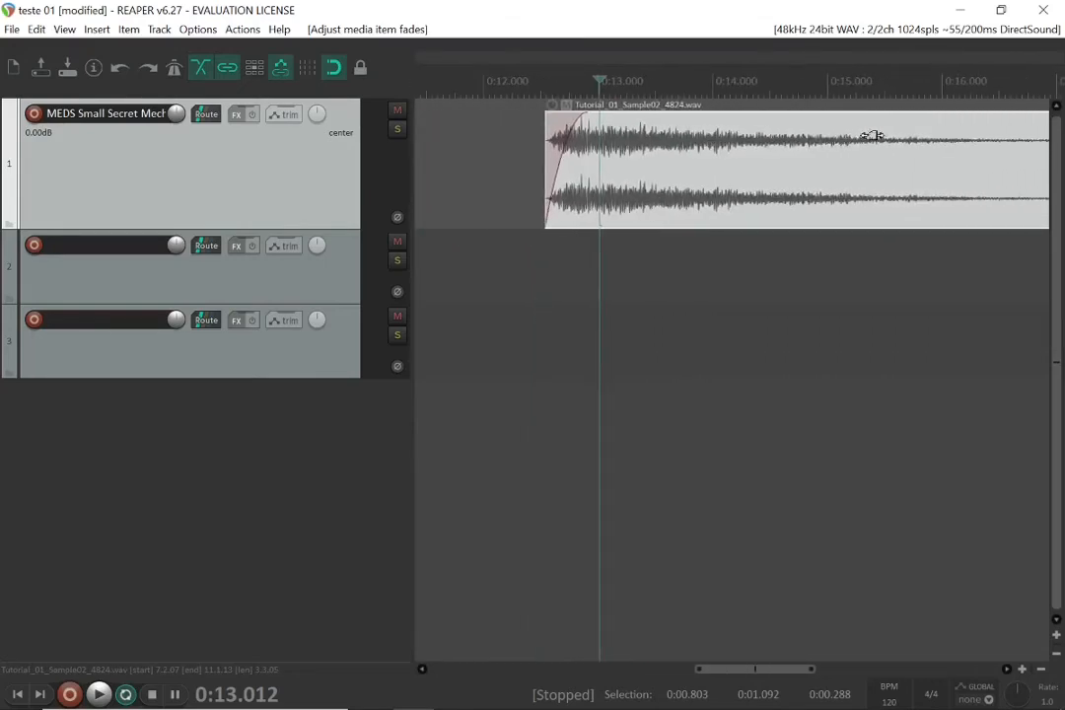
pyautogui.scroll(-2, 937, 165)
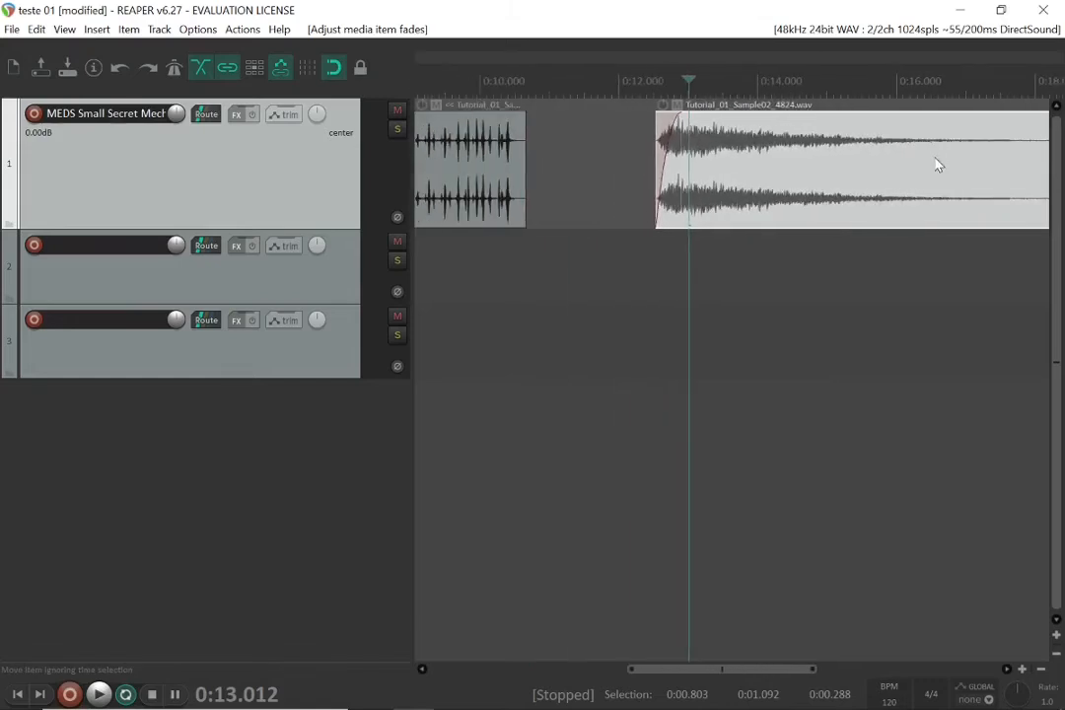
pyautogui.hscroll(4, 938, 166)
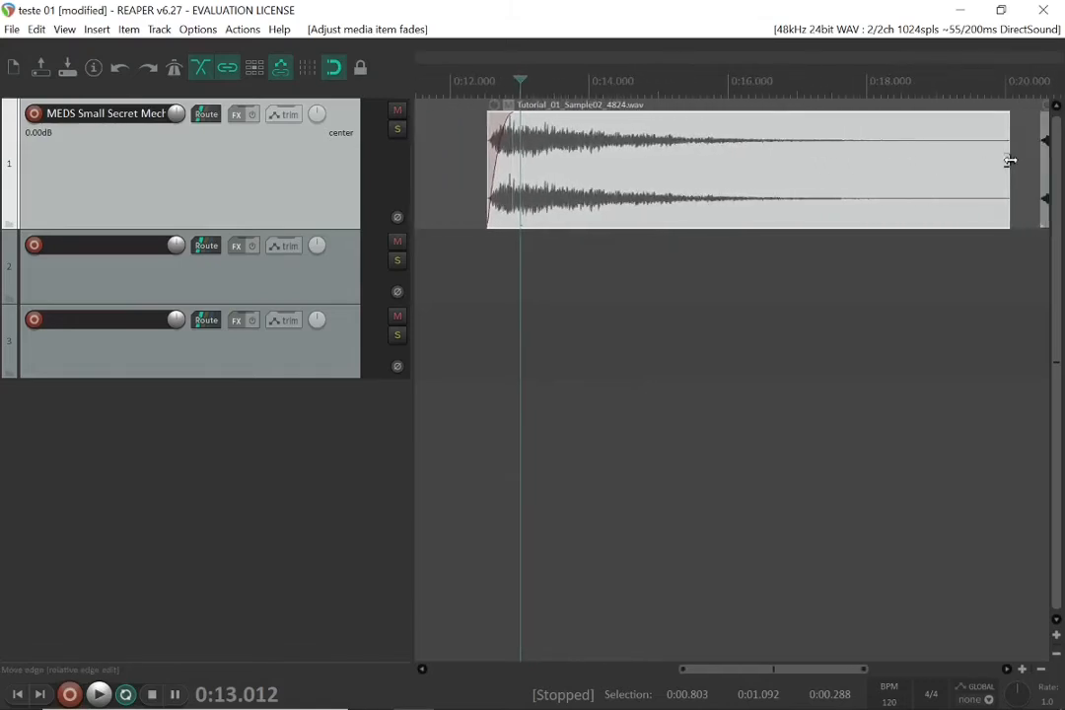
pyautogui.moveTo(1010, 162); pyautogui.dragTo(619, 181)
pyautogui.click(482, 81)
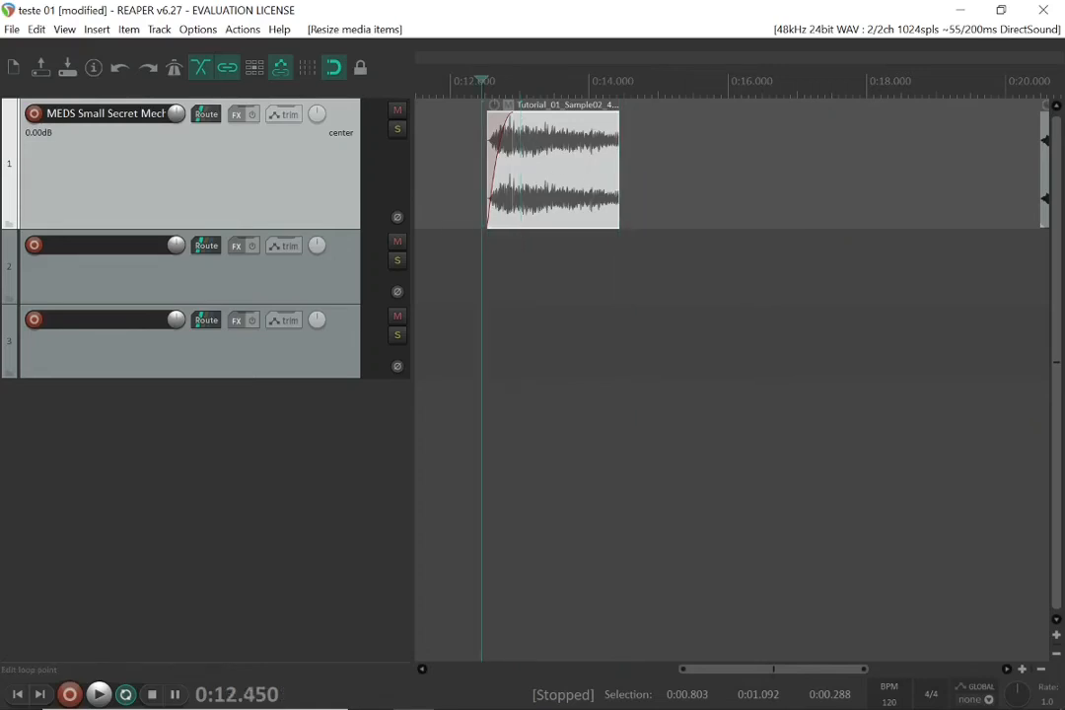
pyautogui.press('space')
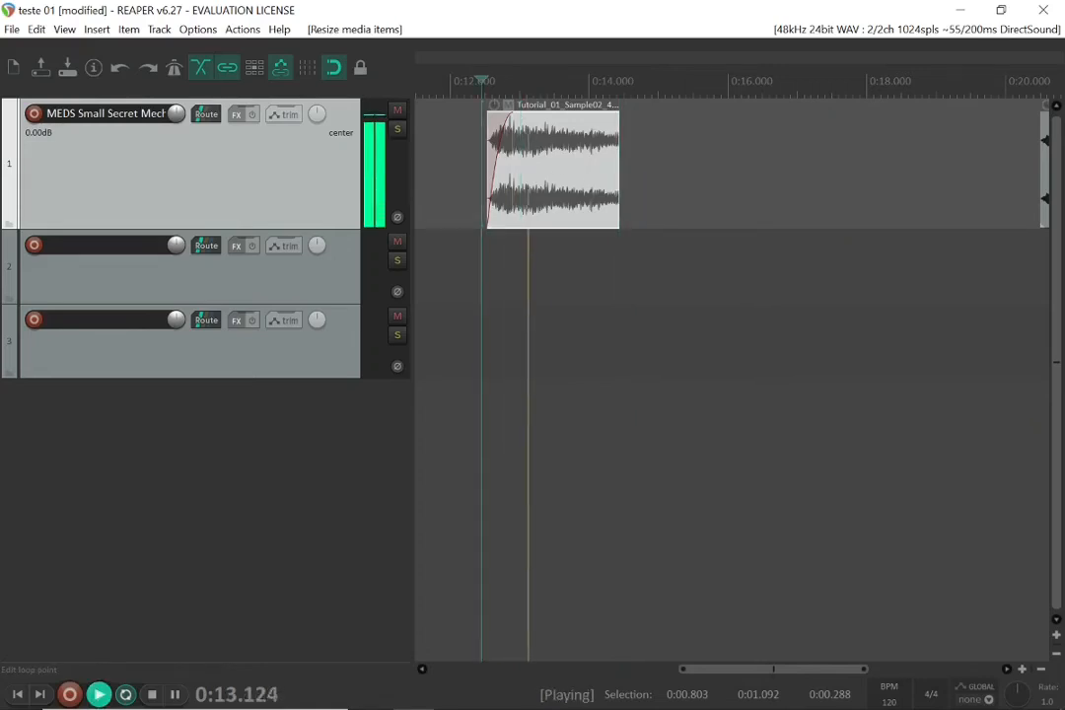
# Add a fade-out to the Sample02 clip that starts at about 12.9 s and play the clip from 12.450 s
pyautogui.press('space')
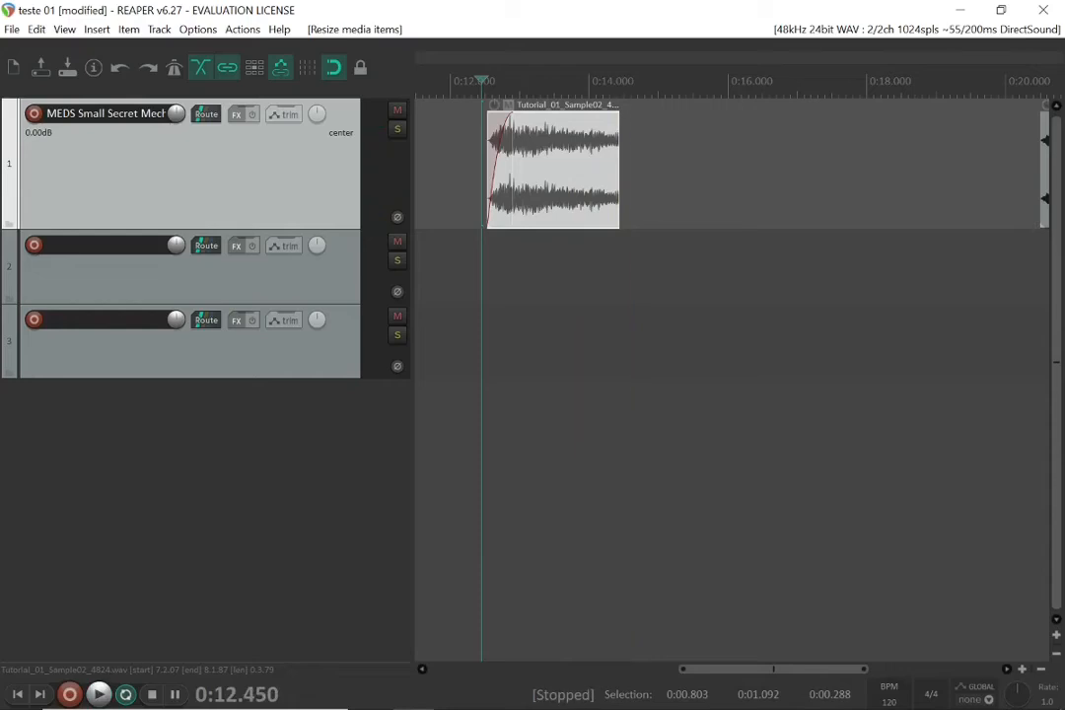
pyautogui.moveTo(614, 112); pyautogui.dragTo(510, 136)
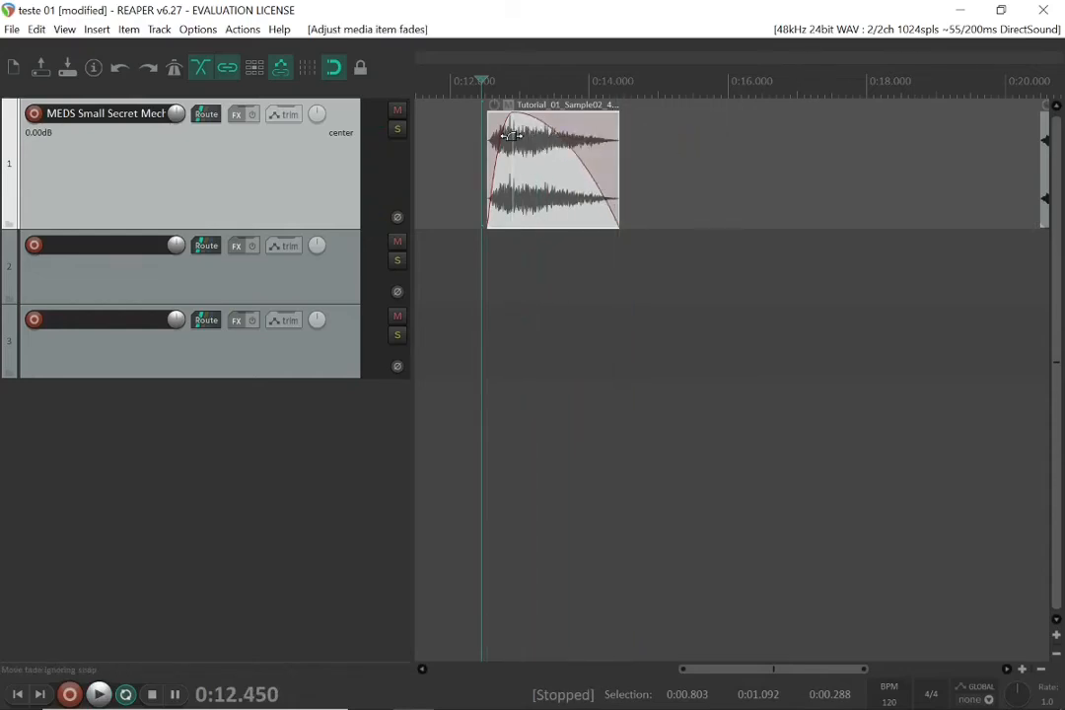
pyautogui.press('space')
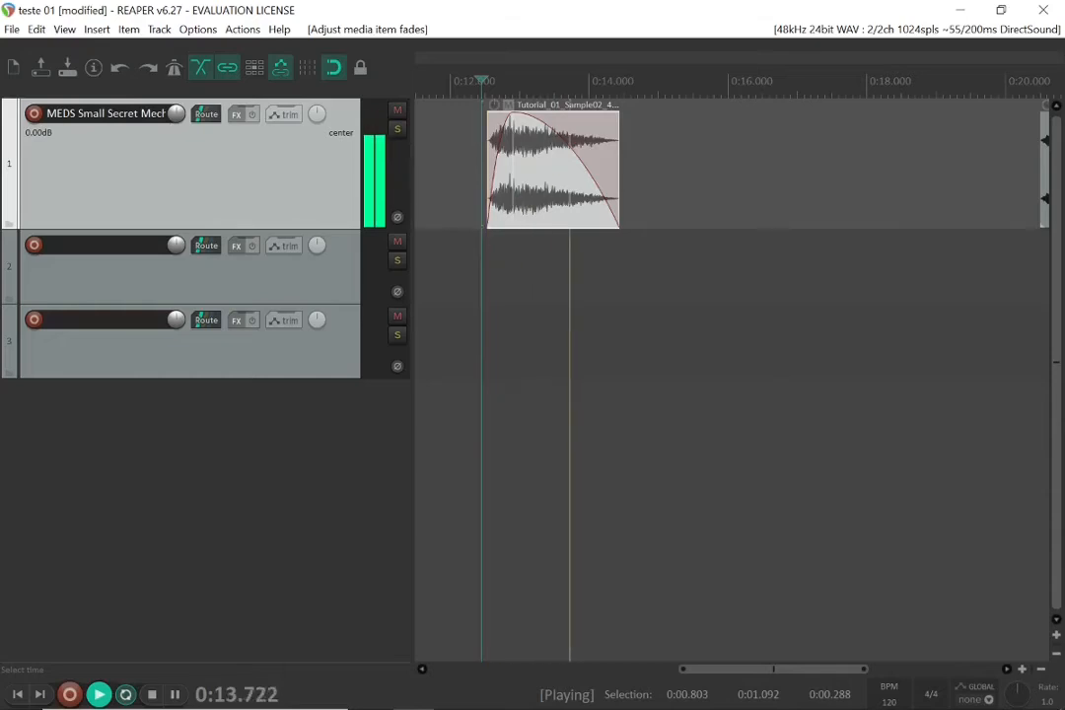
pyautogui.press('space')
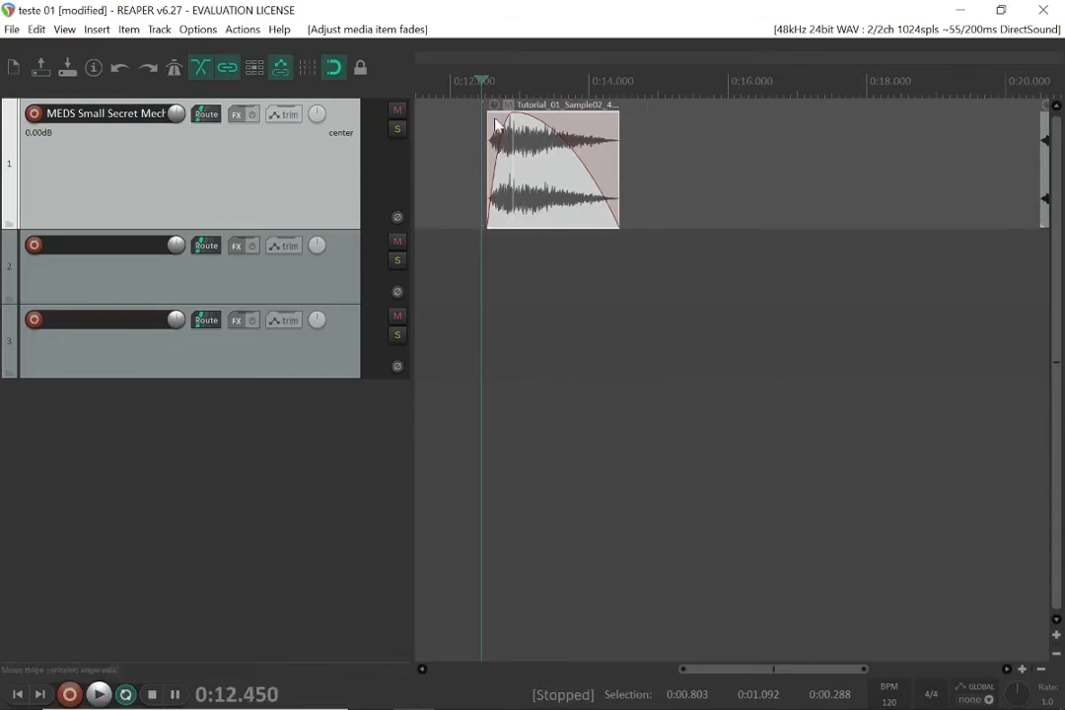
# Change the Sample02 clip's fade-out shape to the steep concave curve and listen to the result
pyautogui.rightClick(573, 149)
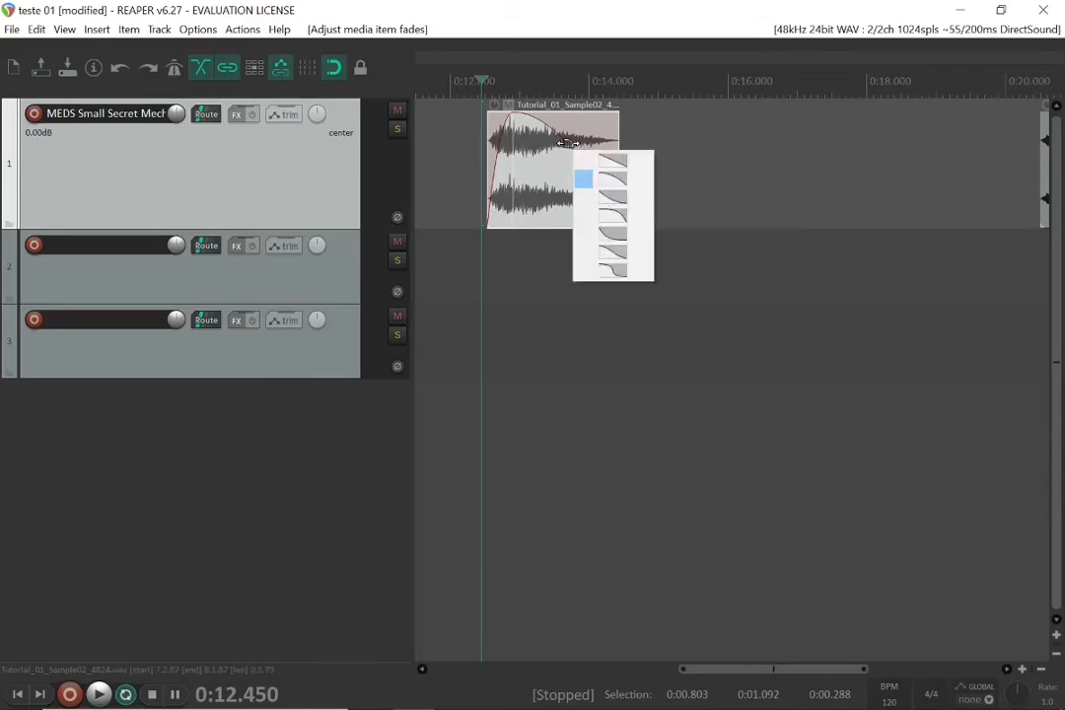
pyautogui.click(616, 235)
pyautogui.press('space')
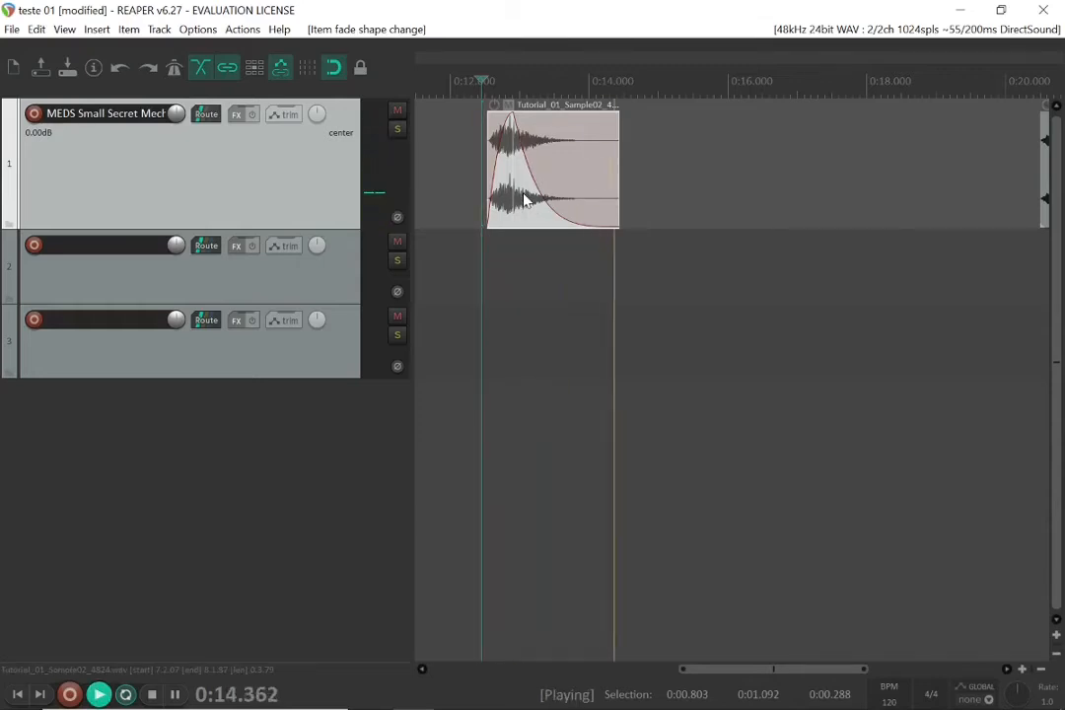
pyautogui.press('space')
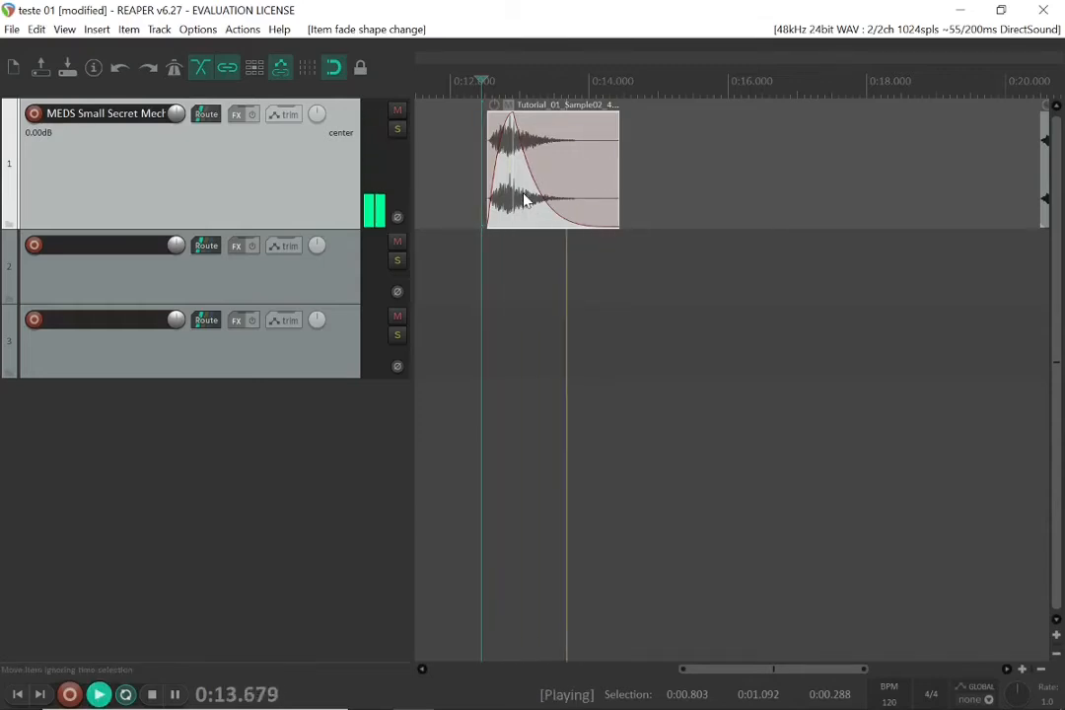
# Move the Sample02 clip onto track 2 at about 7.73 s and shorten its fade-out to start at about 9.1 s
pyautogui.scroll(-5, 523, 200)
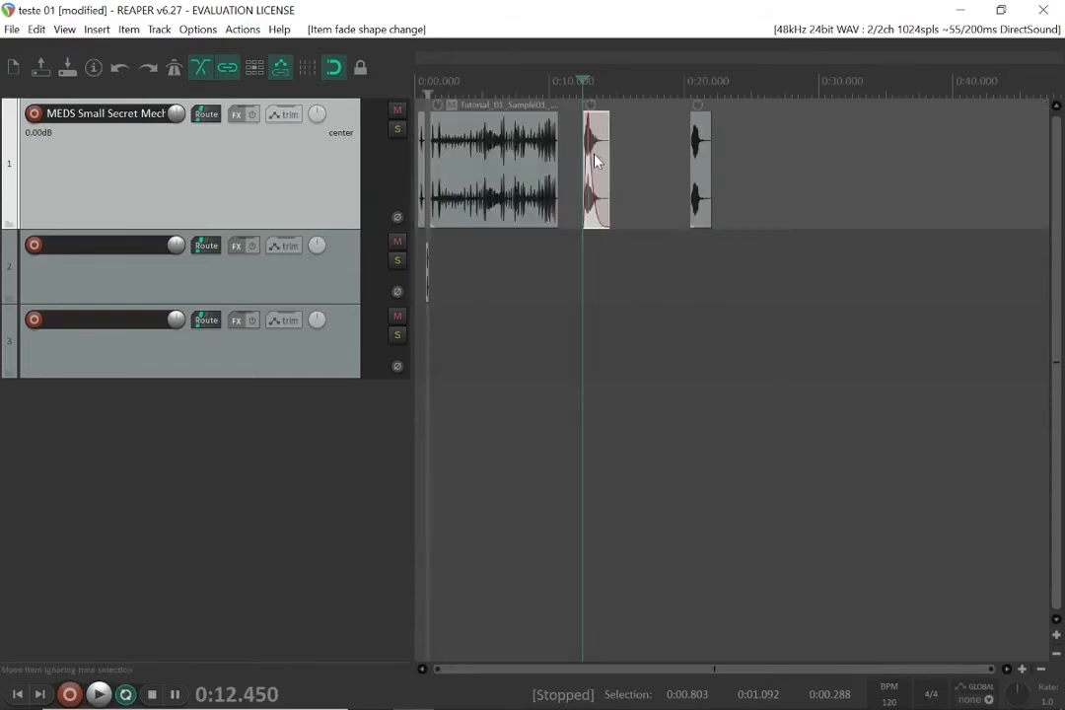
pyautogui.moveTo(595, 165); pyautogui.dragTo(532, 287)
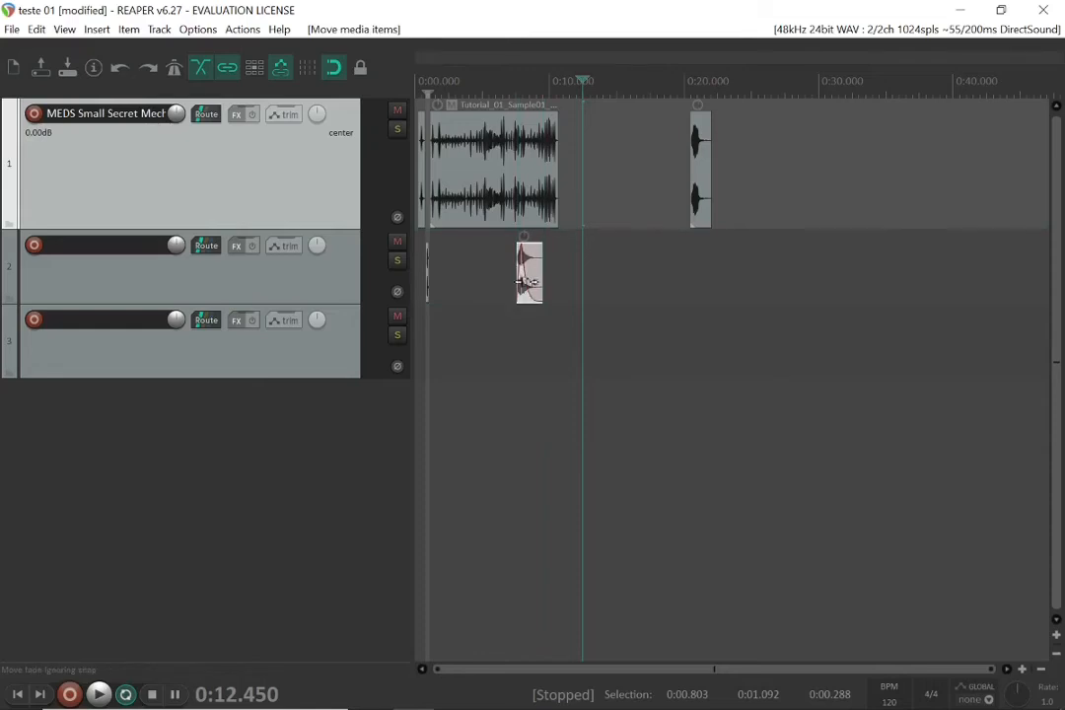
pyautogui.moveTo(527, 282); pyautogui.dragTo(530, 283)
# Move the Sample03 clip onto track 3 at about 7.9 s and play the overlapping clips from 7.055 s
pyautogui.moveTo(703, 200); pyautogui.dragTo(535, 354)
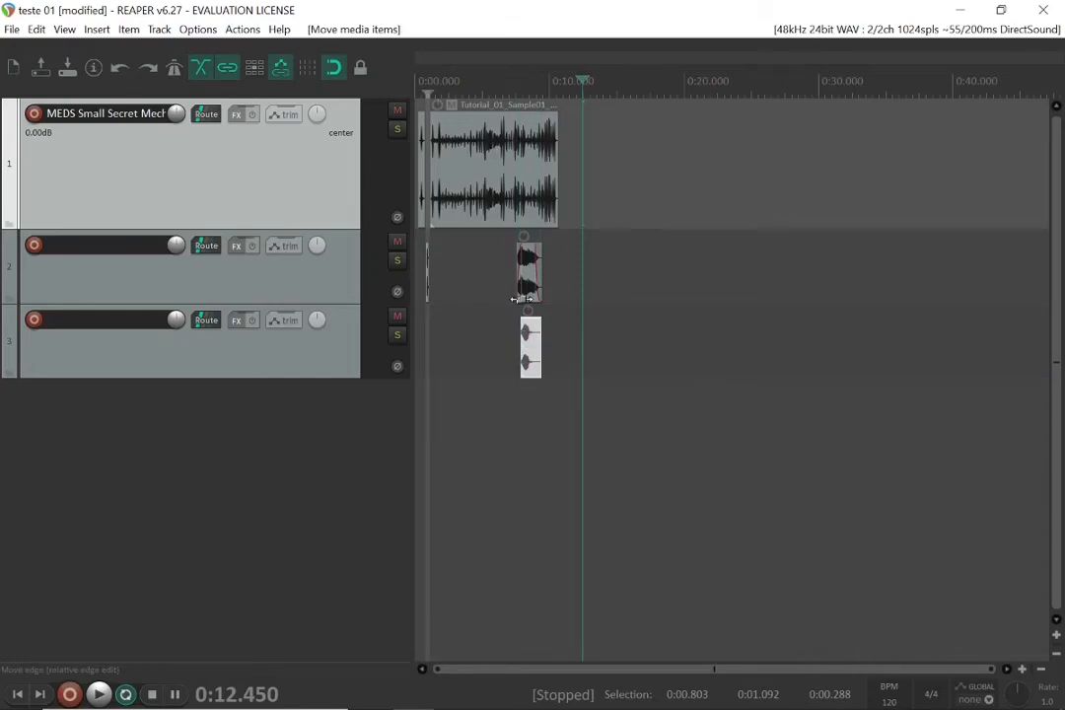
pyautogui.click(509, 81)
pyautogui.press('space')
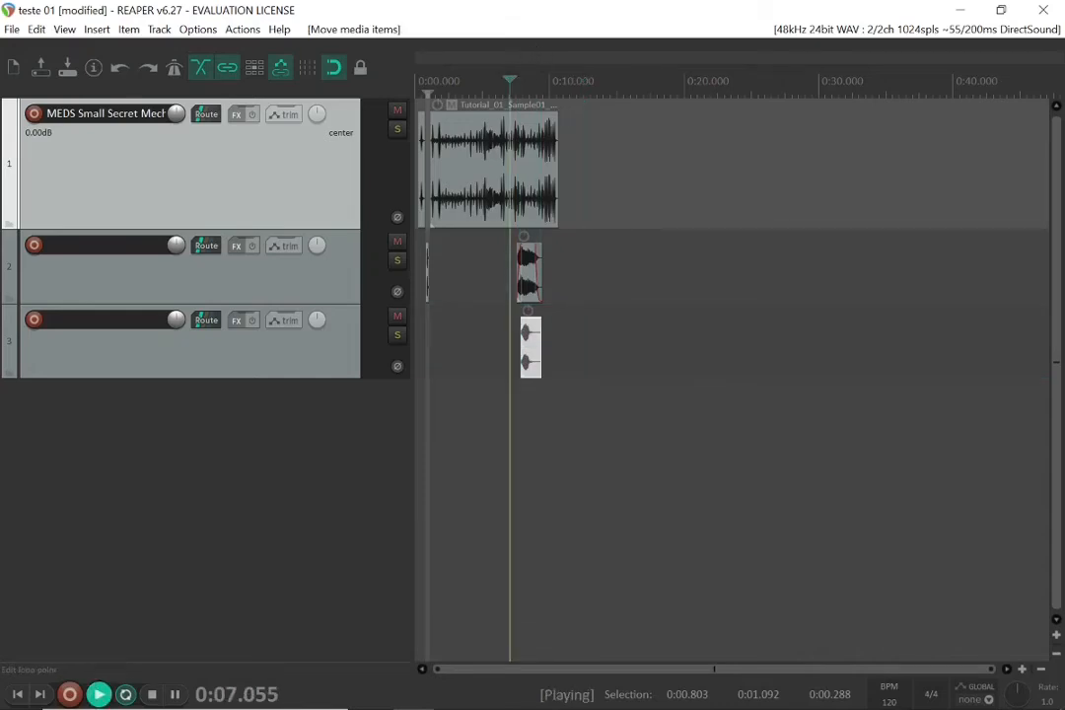
pyautogui.press('space')
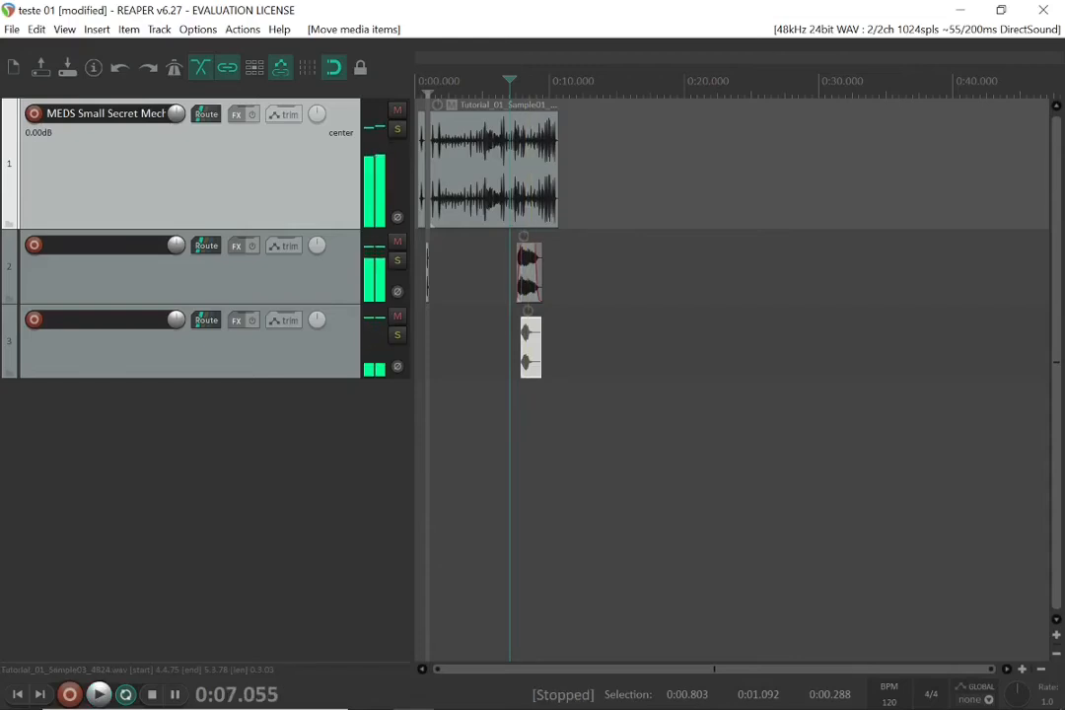
# Show the mixer and play the overlapping clips from 7.055 s to examine the track and master levels
pyautogui.hotkey('ctrl', 'm')
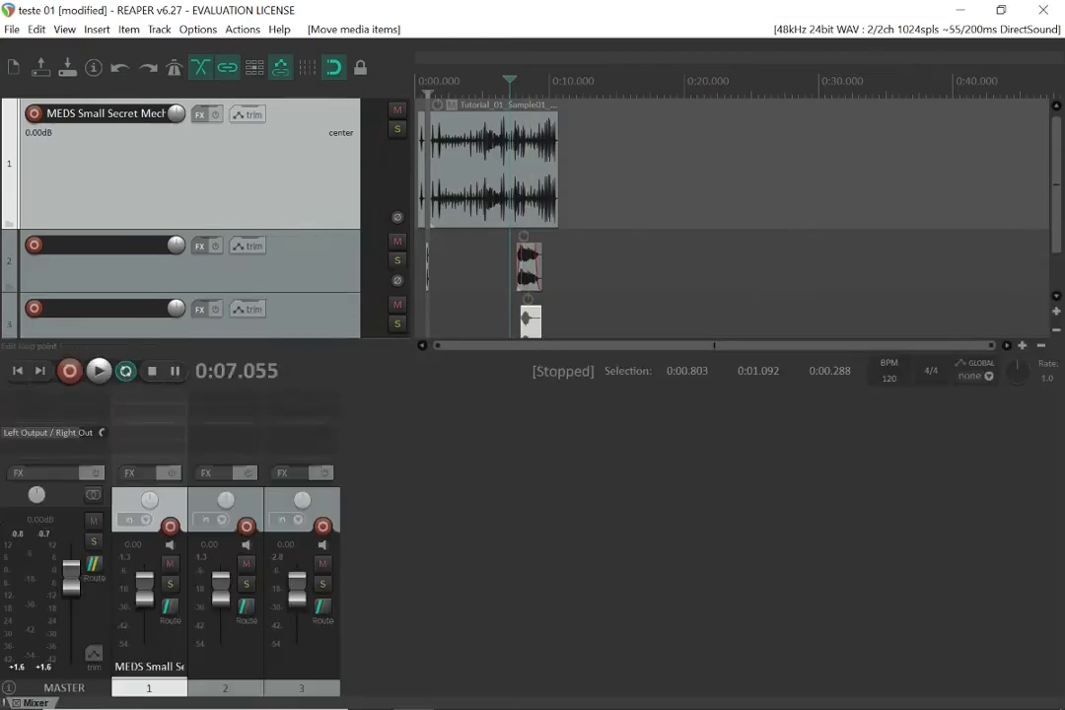
pyautogui.press('space')
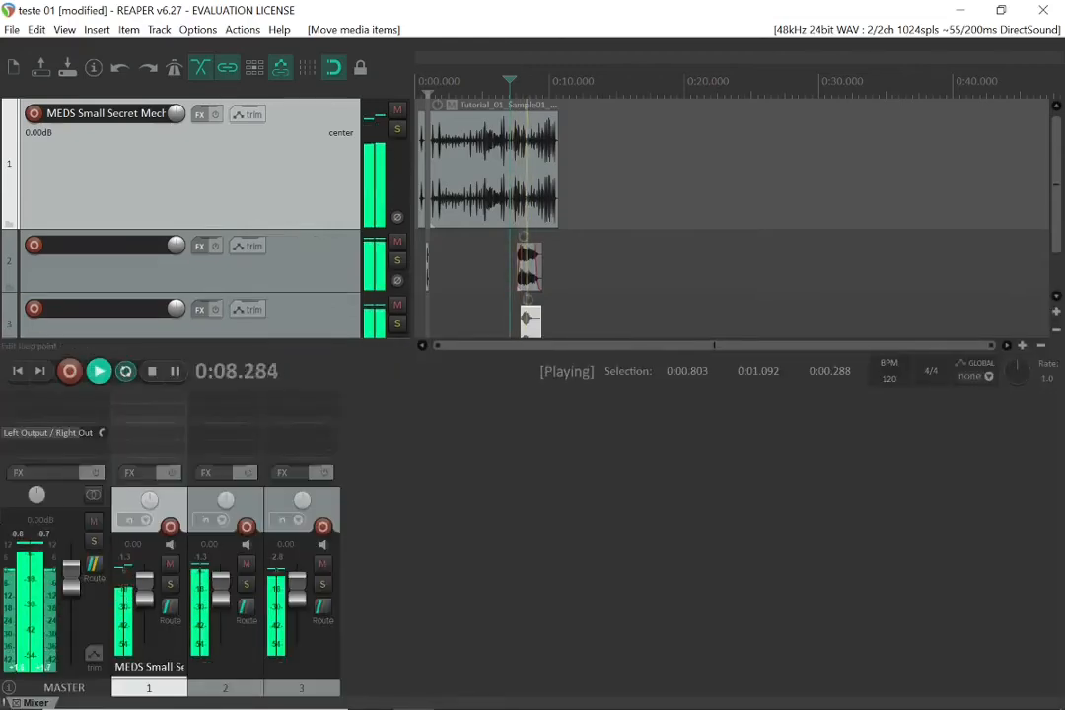
pyautogui.press('space')
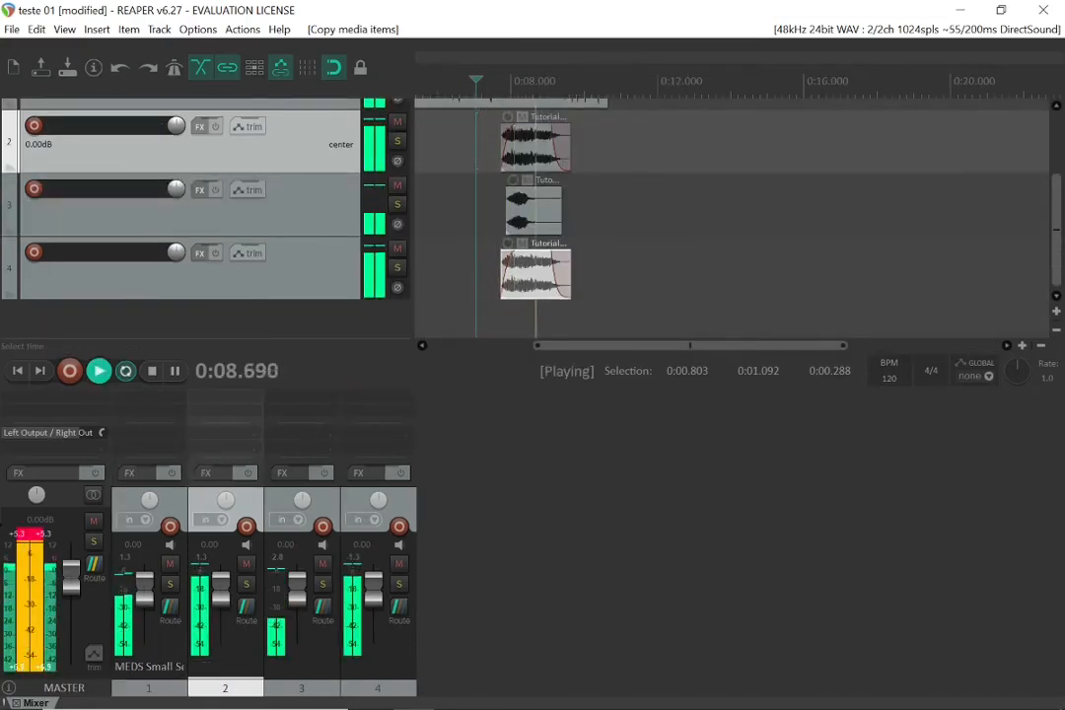
pyautogui.press('space')
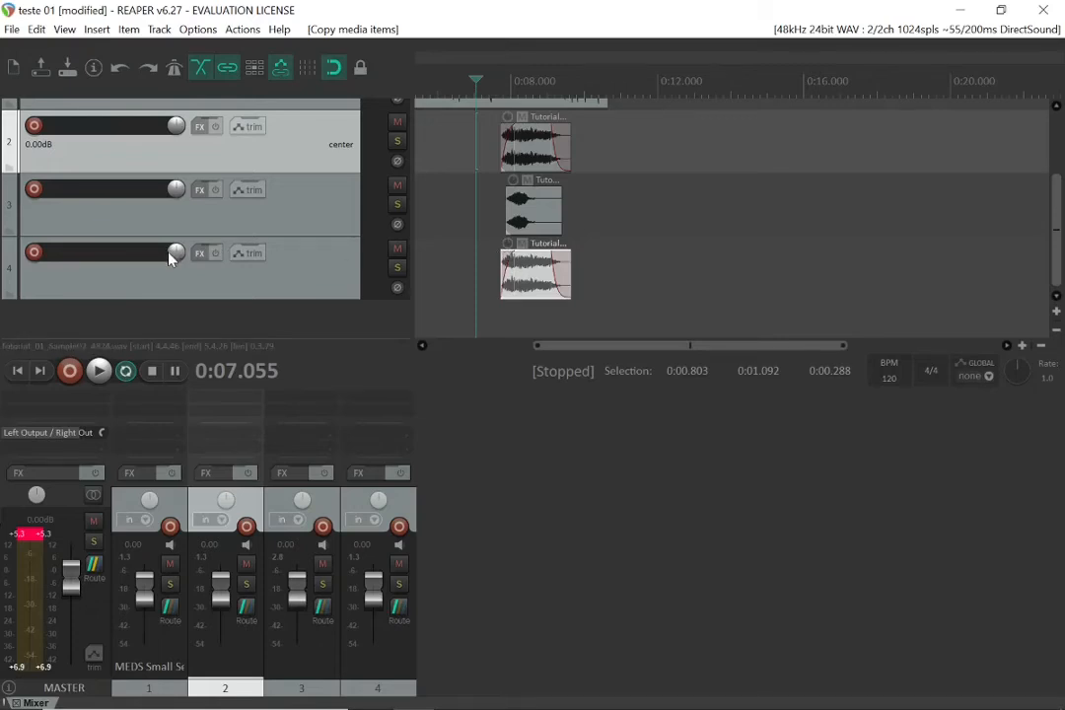
# Lower track 4's volume to -9.25 dB and track 2's to -12.0 dB, clear the master peak reading and play the mix
pyautogui.scroll(-8, 172, 258)
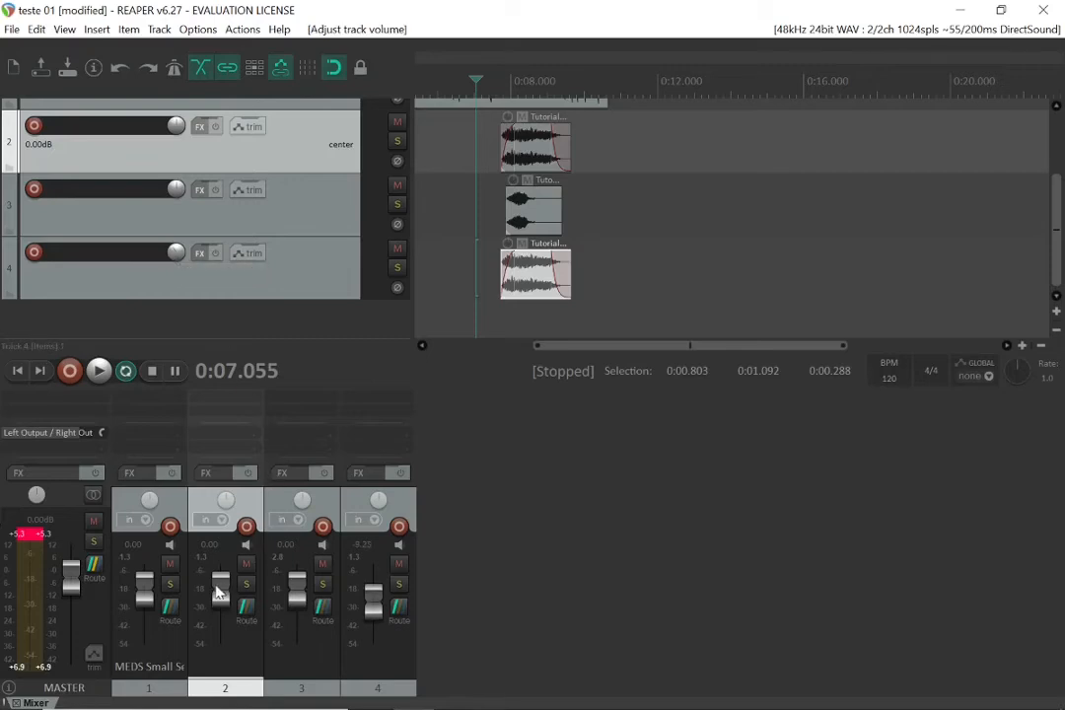
pyautogui.scroll(-10, 219, 593)
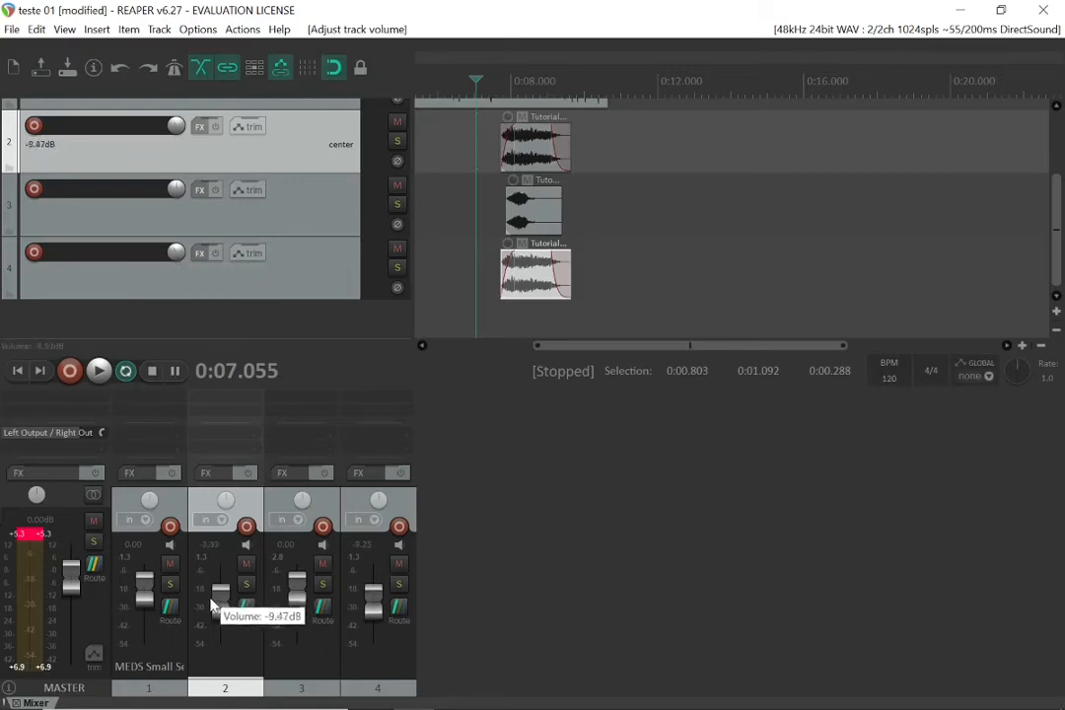
pyautogui.click(30, 542)
pyautogui.press('space')
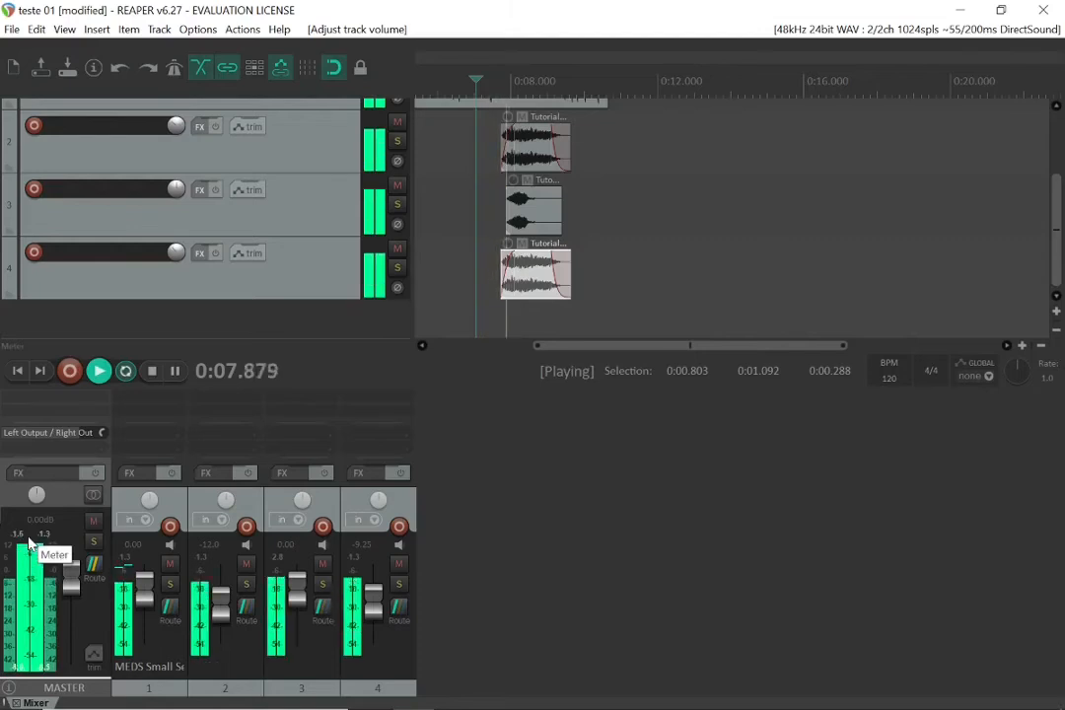
pyautogui.press('space')
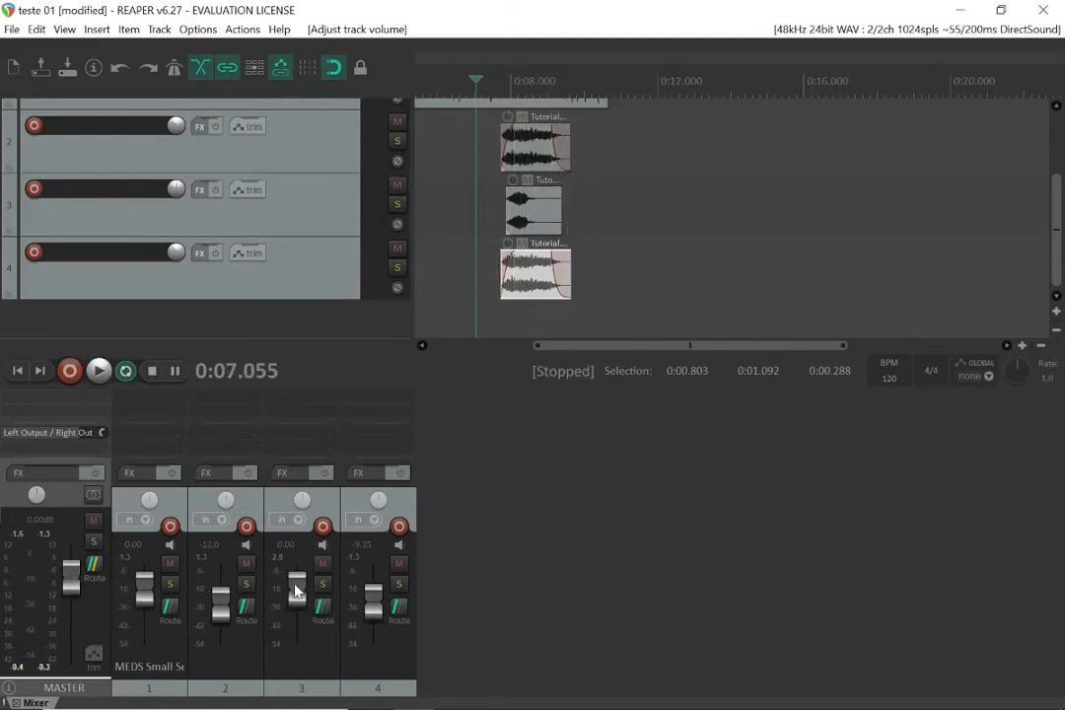
# Lower track 3's volume to -23.1 dB, raise it to -15.3 dB, and play the mix after each change
pyautogui.moveTo(297, 596); pyautogui.dragTo(286, 620)
pyautogui.press('space')
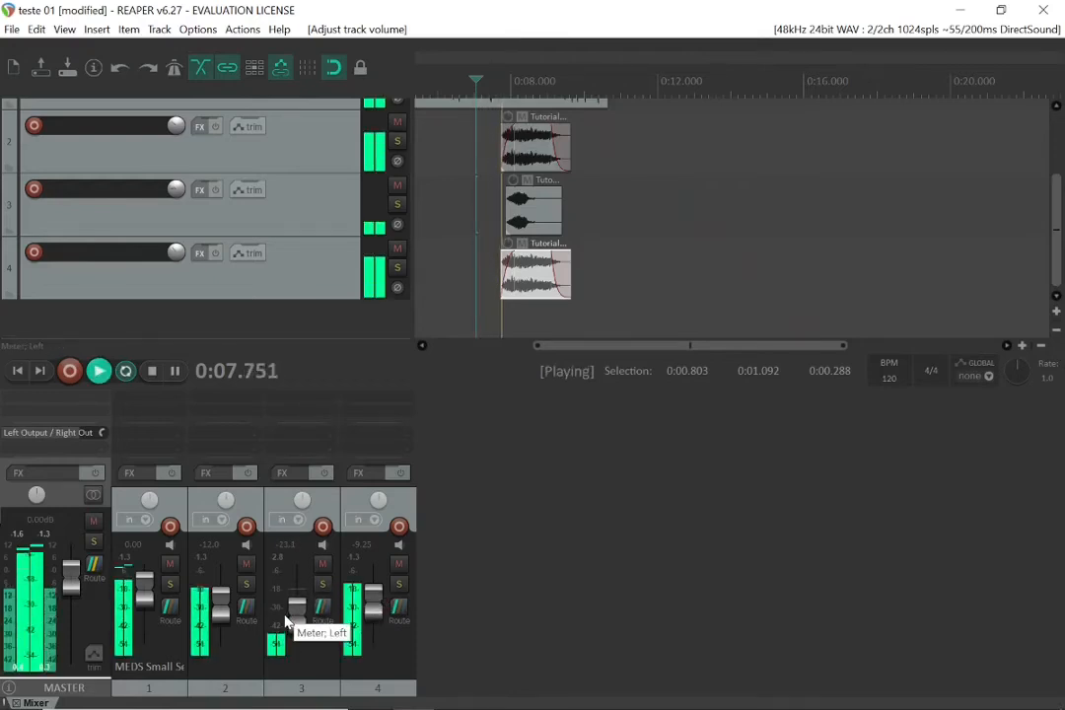
pyautogui.press('space')
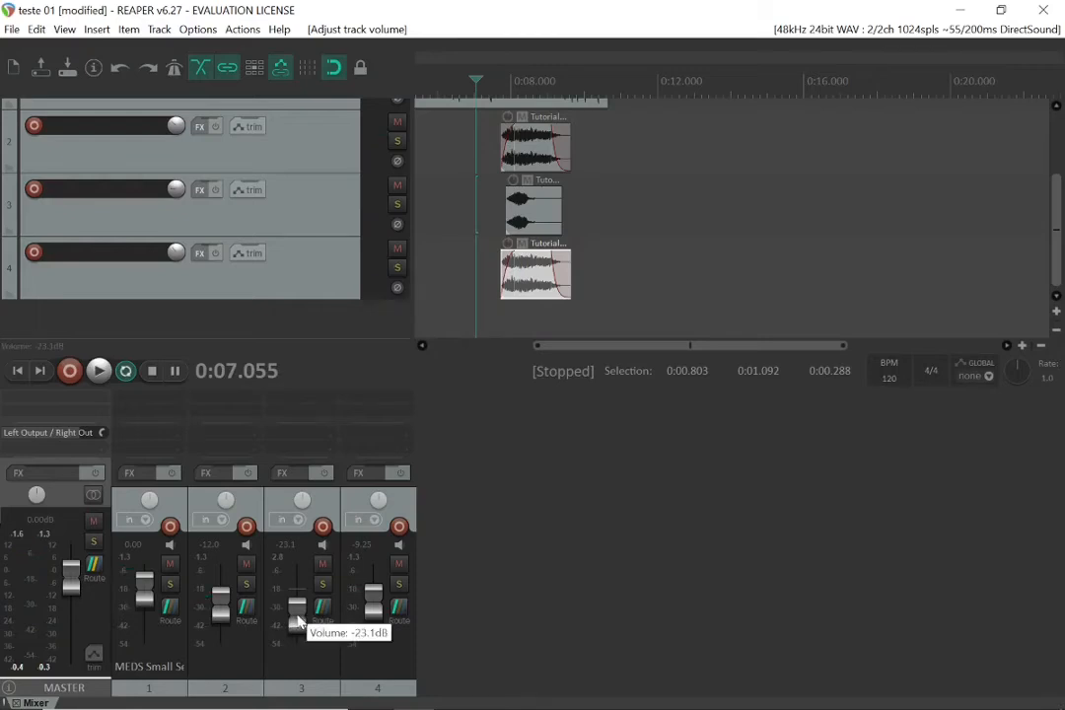
pyautogui.moveTo(298, 621); pyautogui.dragTo(298, 613)
pyautogui.press('space')
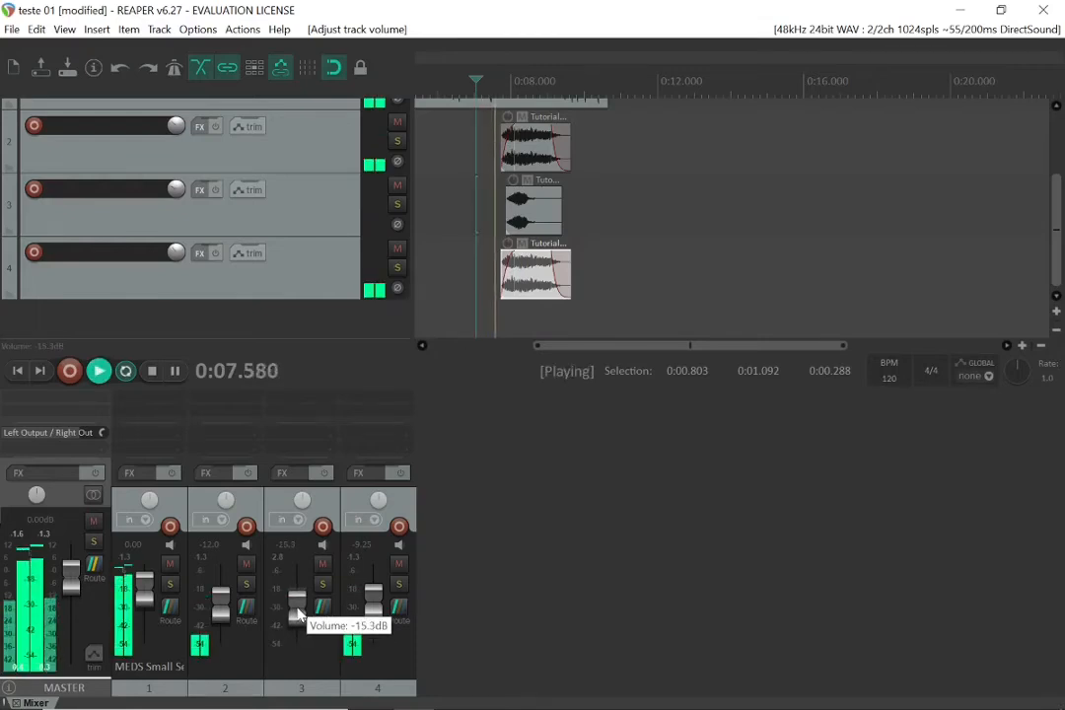
pyautogui.press('space')
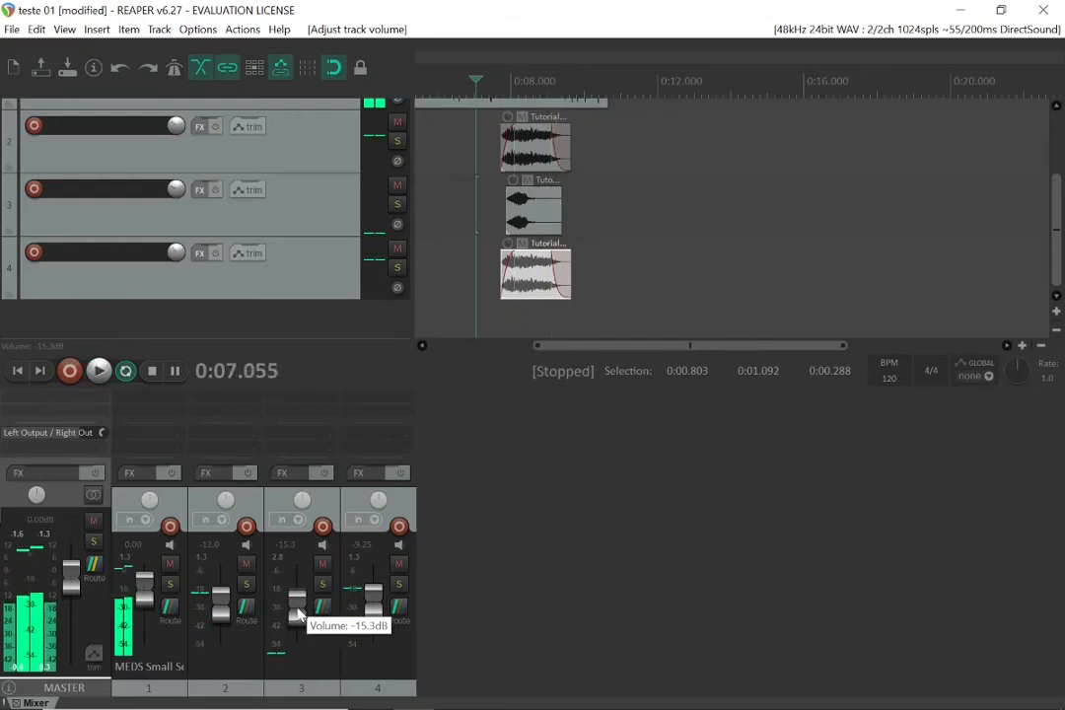
# Lower track 2's volume to -21.8 dB and play the mix from 7.055 s
pyautogui.moveTo(219, 607); pyautogui.dragTo(218, 621)
pyautogui.press('space')
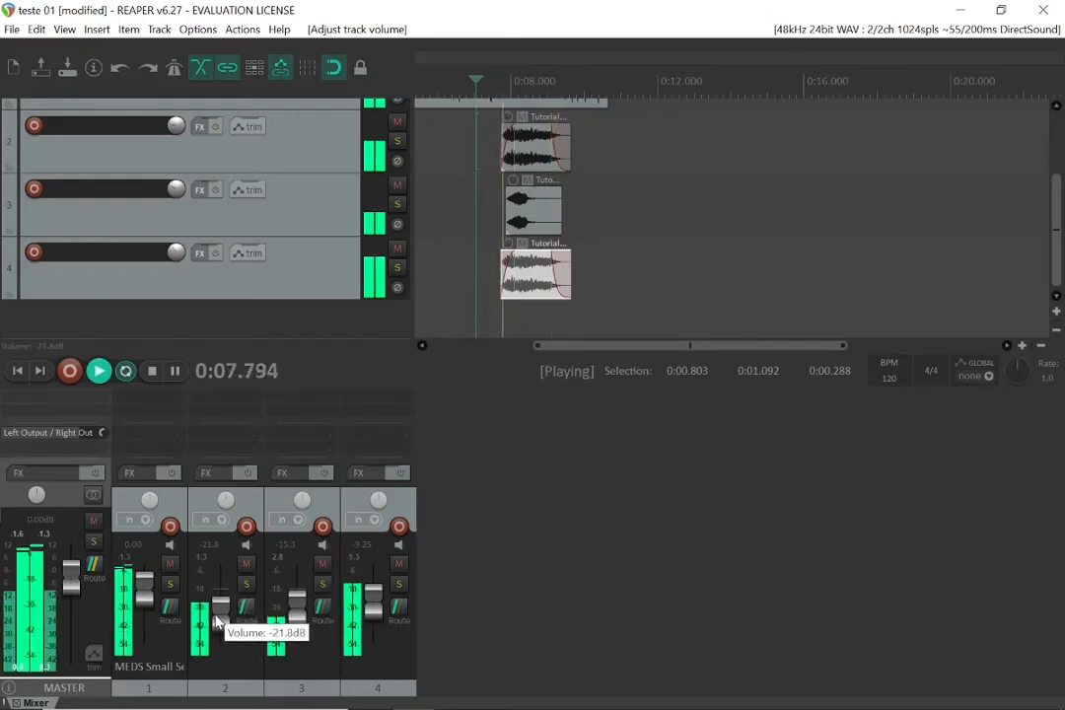
pyautogui.press('space')
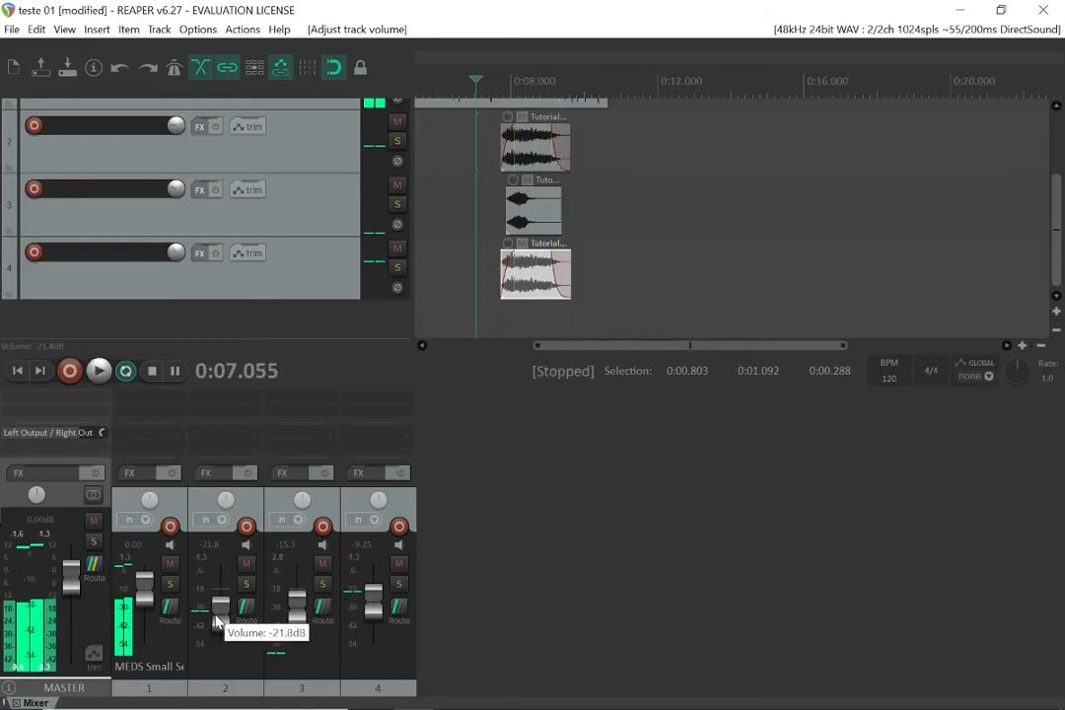
# Reset the volumes of tracks 2, 3 and 4 to 0.00 dB and hide the mixer
pyautogui.click(435, 207)
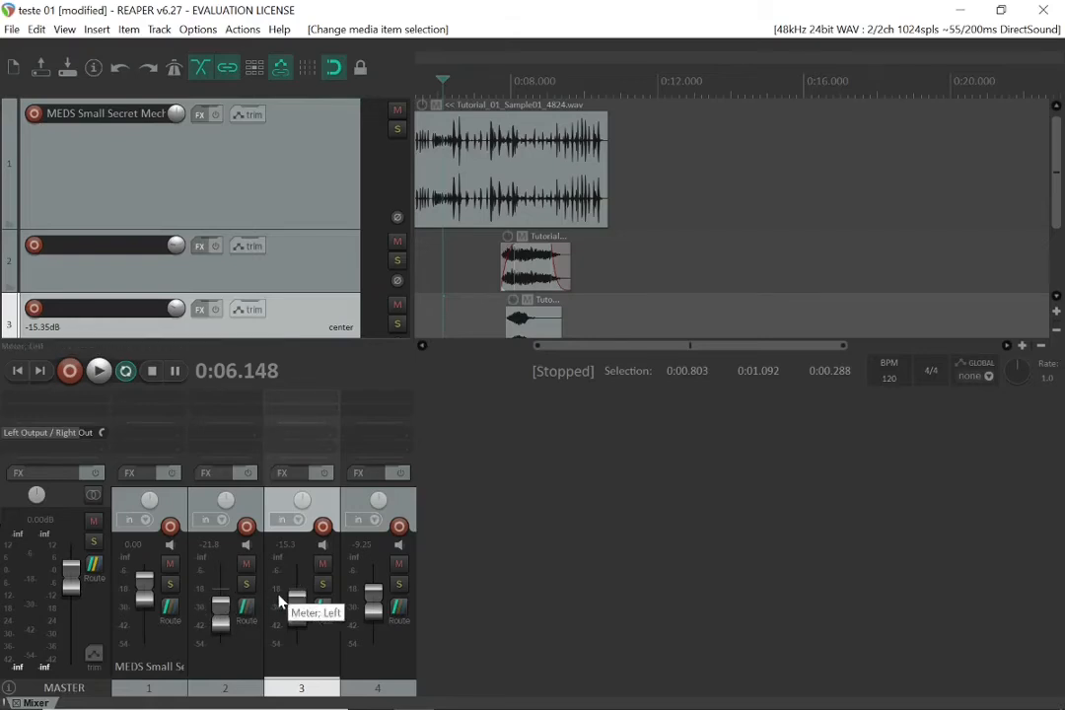
pyautogui.moveTo(221, 613)
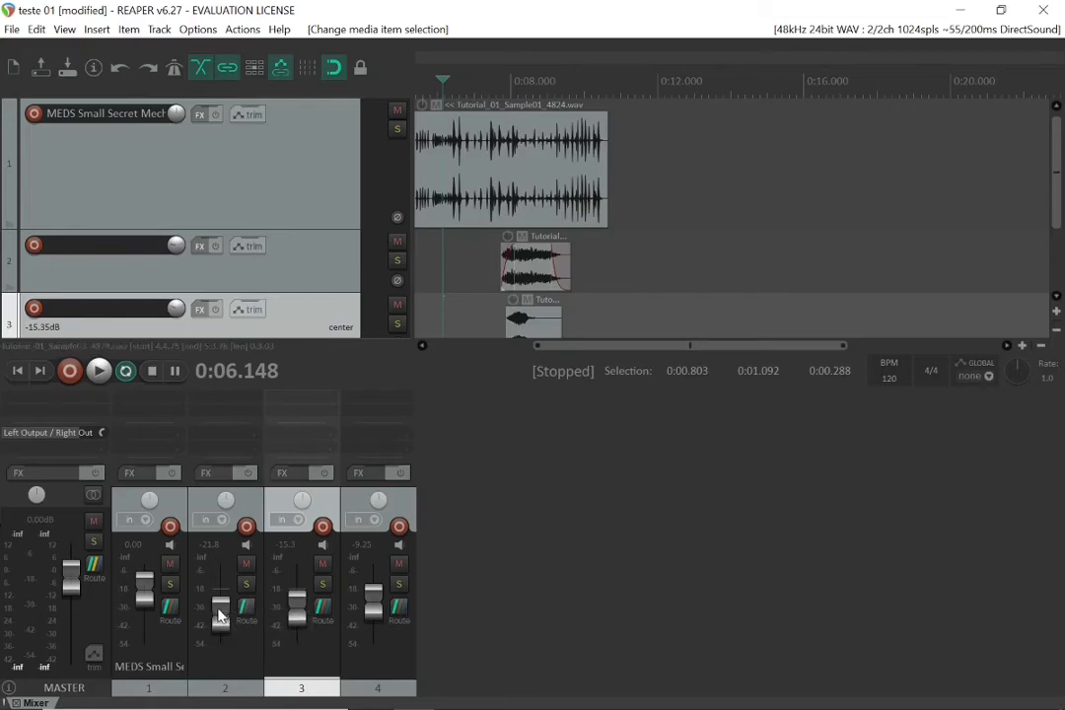
pyautogui.doubleClick(221, 616)
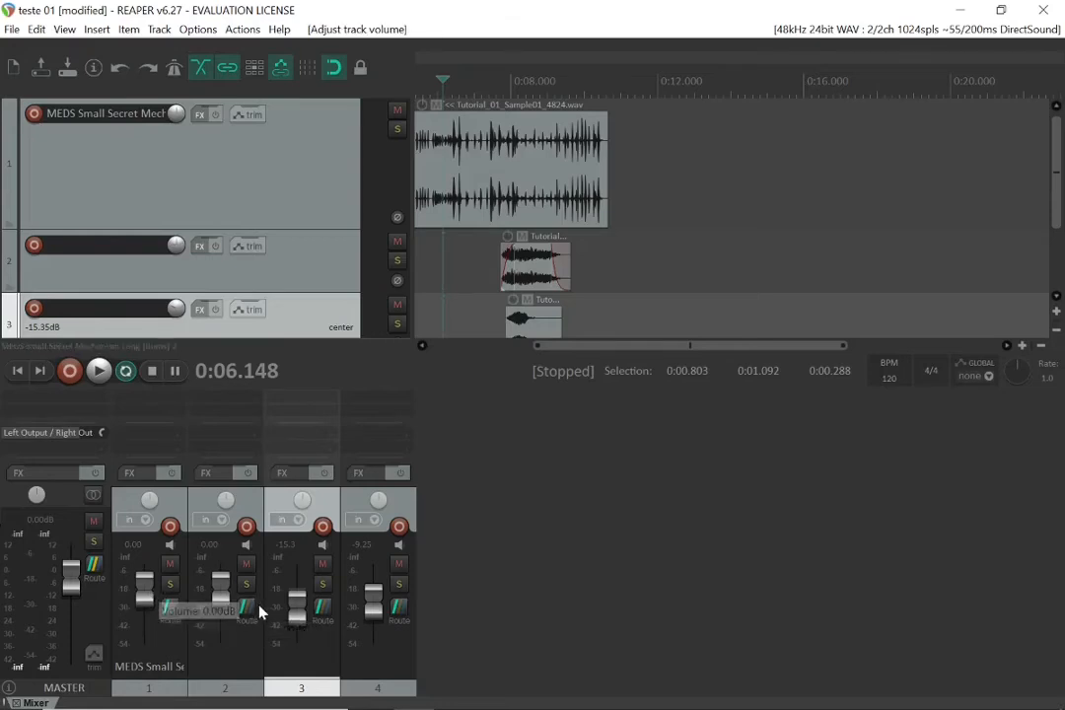
pyautogui.doubleClick(298, 607)
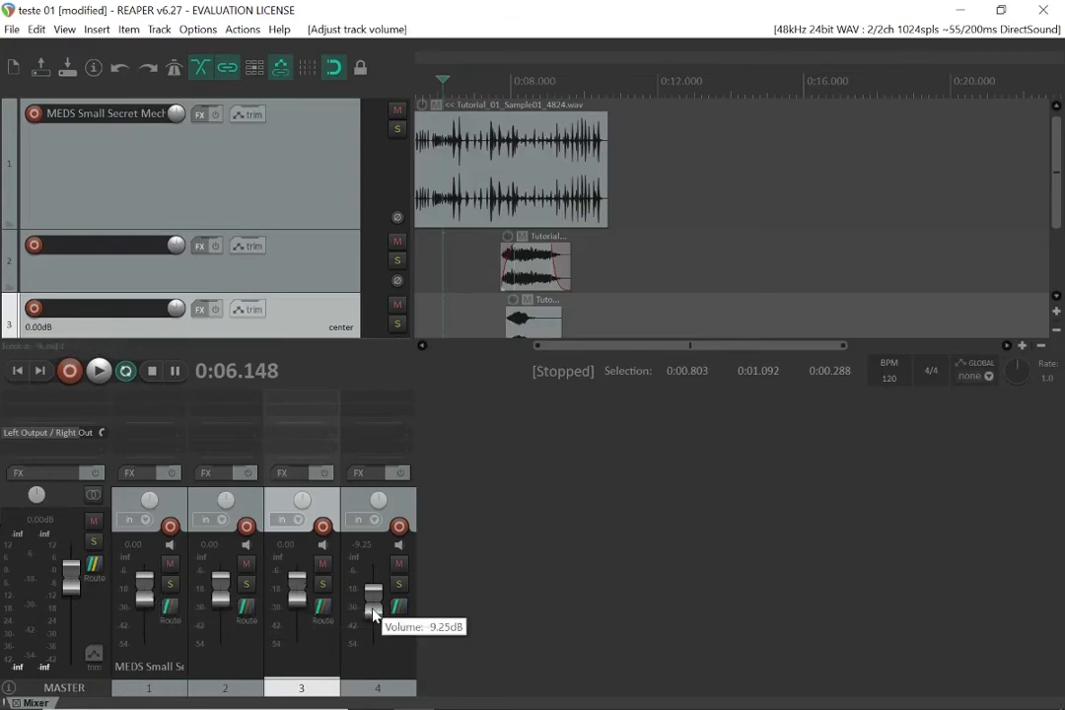
pyautogui.doubleClick(373, 613)
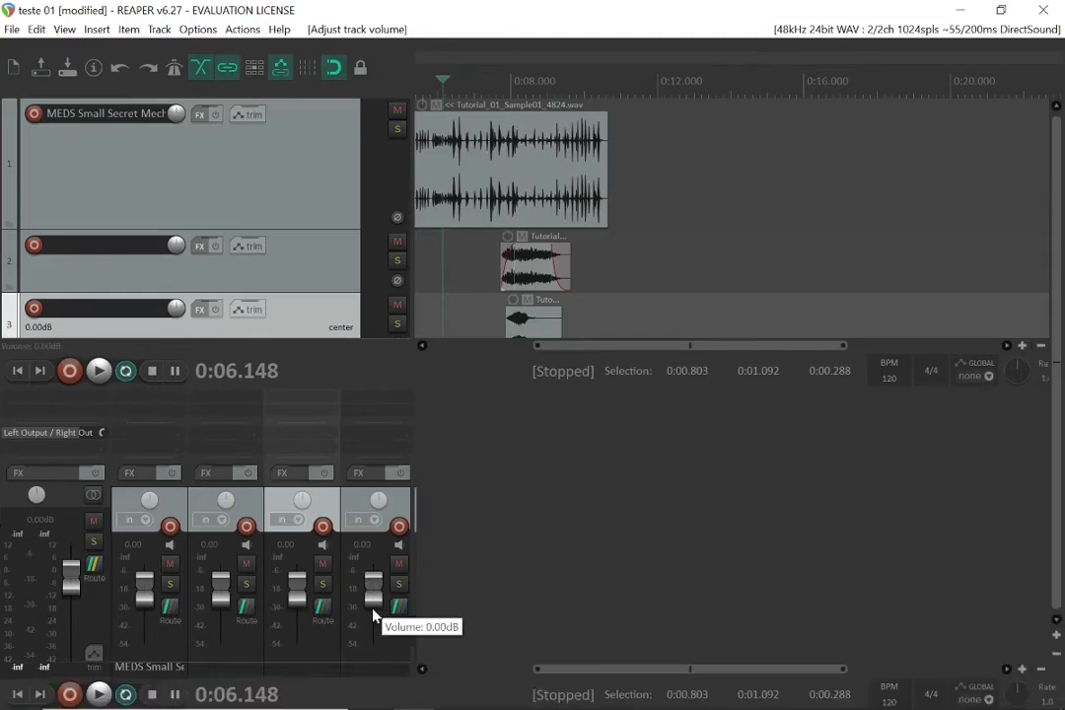
pyautogui.hotkey('ctrl', 'm')
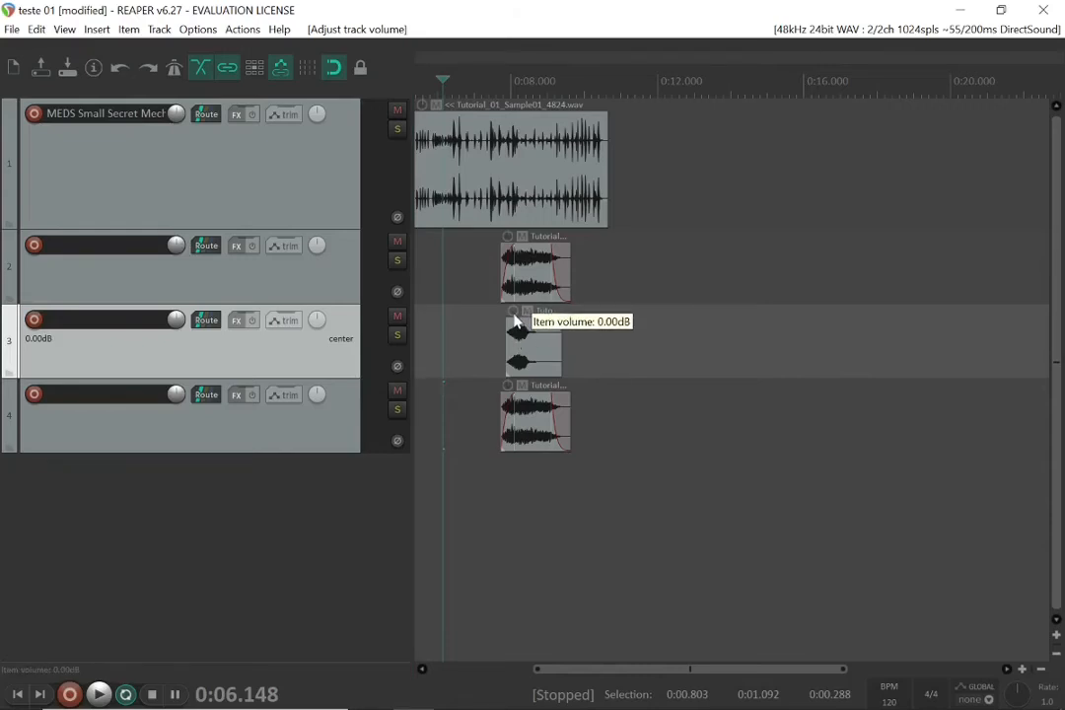
# Trim the end of the Sample02 clip on track 4 back to about 8.6 s
pyautogui.scroll(6, 515, 358)
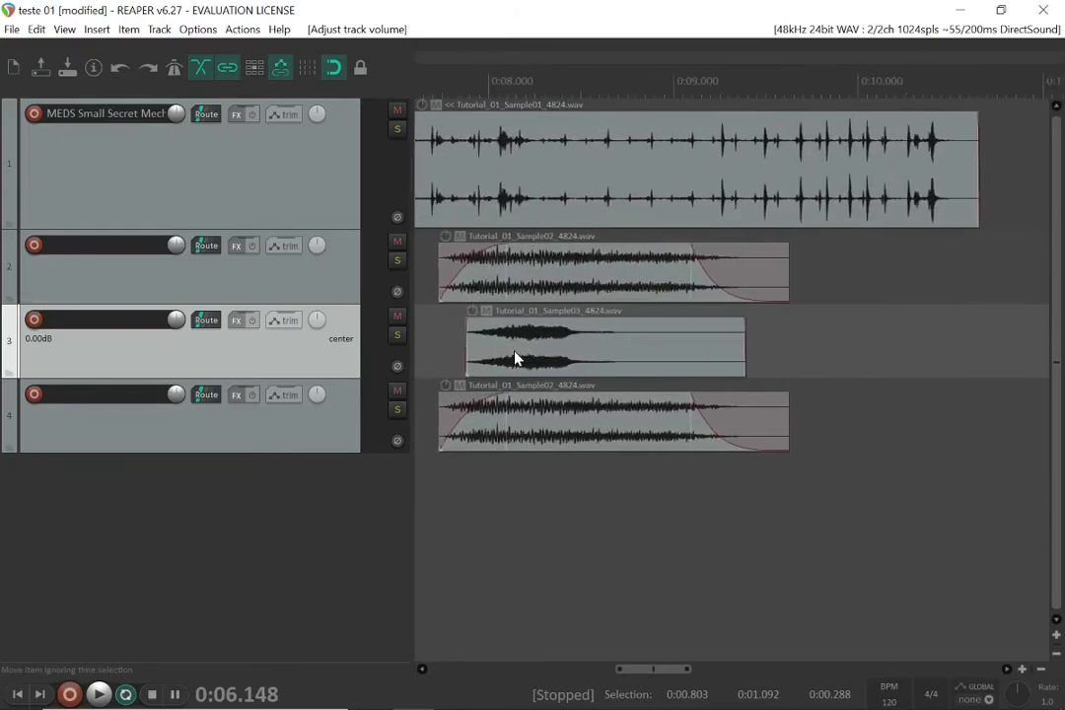
pyautogui.scroll(-1, 515, 358)
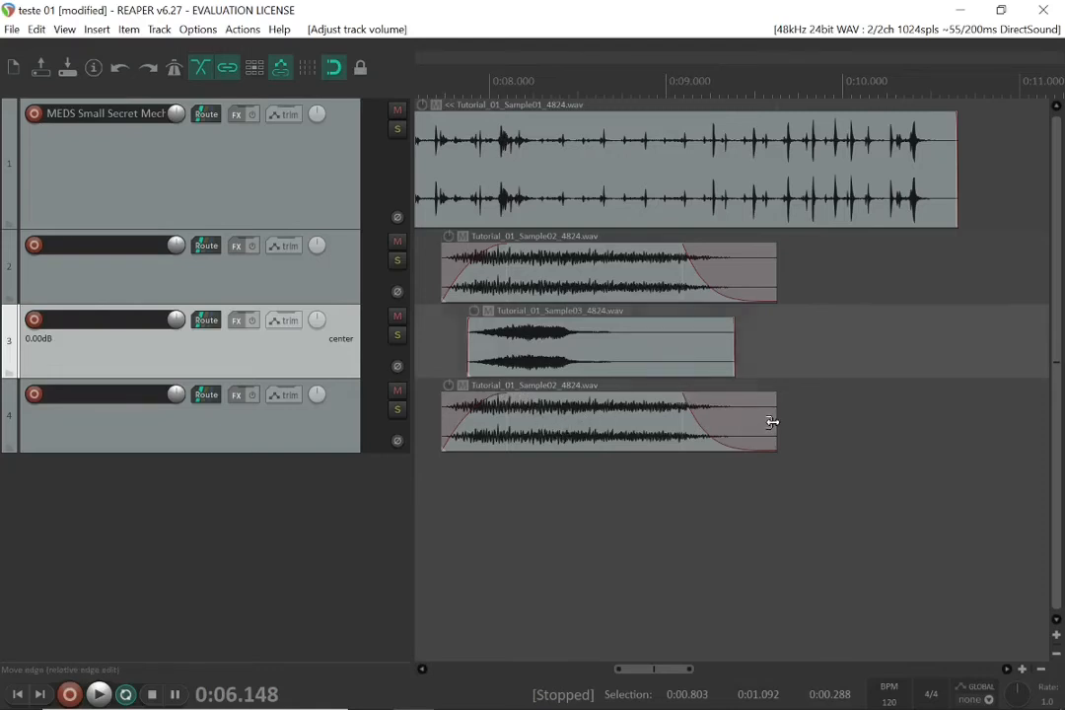
pyautogui.moveTo(772, 422); pyautogui.dragTo(589, 434)
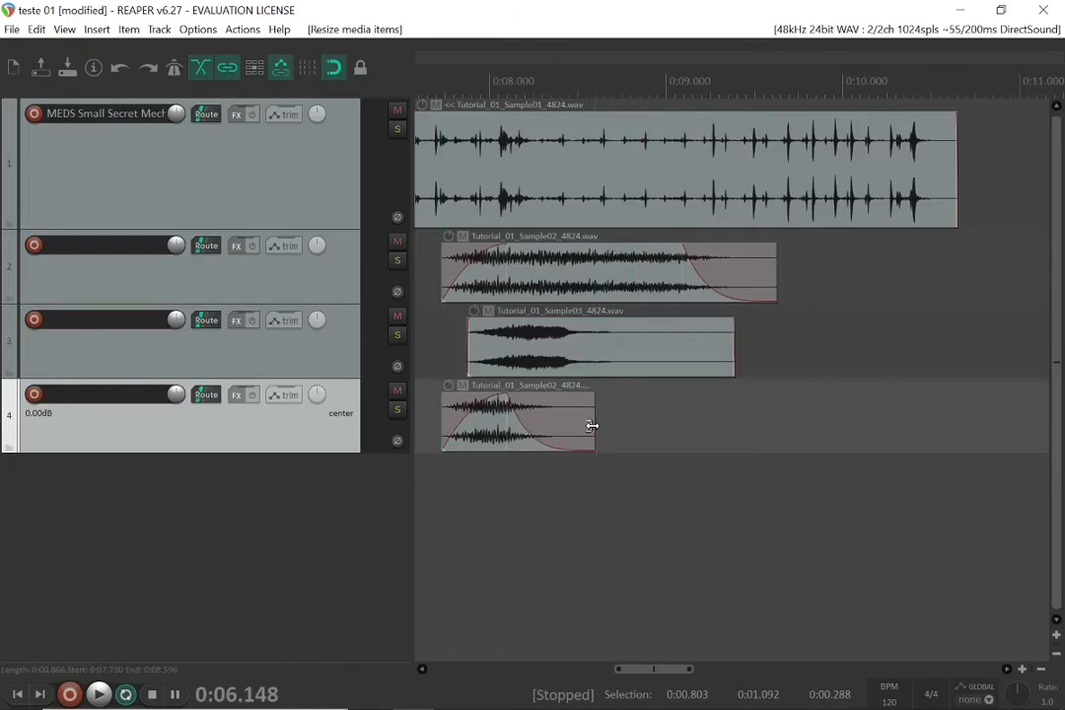
# Extend the end of the Sample02 clip on track 4 to about 9.15 s
pyautogui.moveTo(591, 425); pyautogui.dragTo(690, 425)
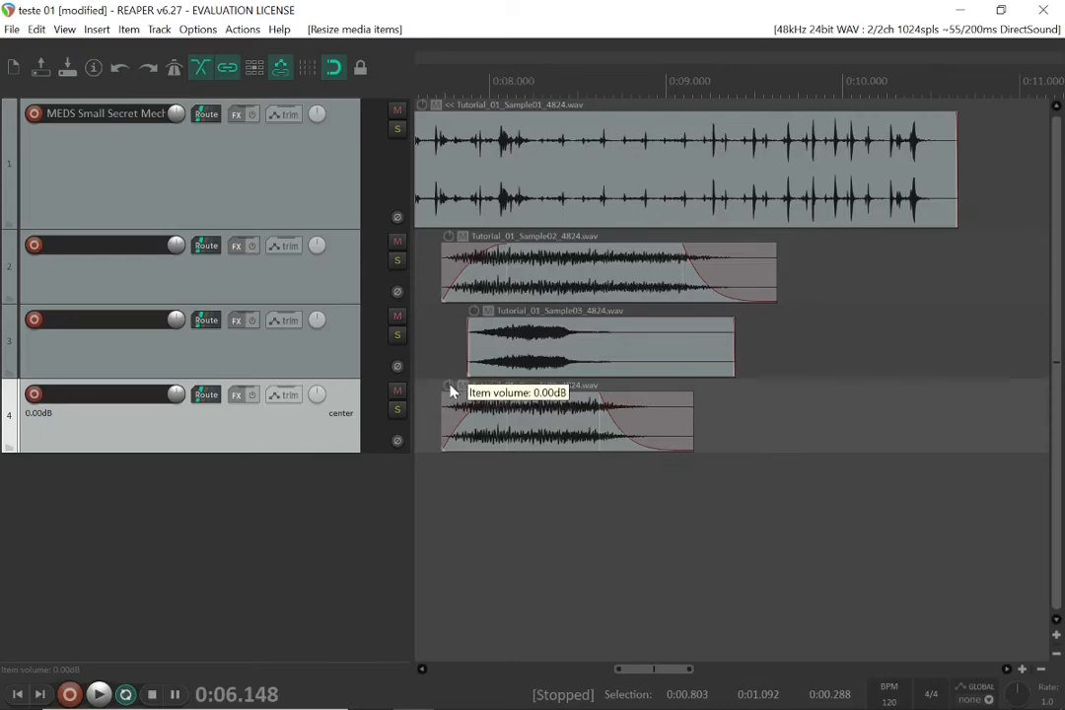
# Check the Volume knob option for media item buttons in the media appearance preferences and accept the settings
pyautogui.click(198, 30)
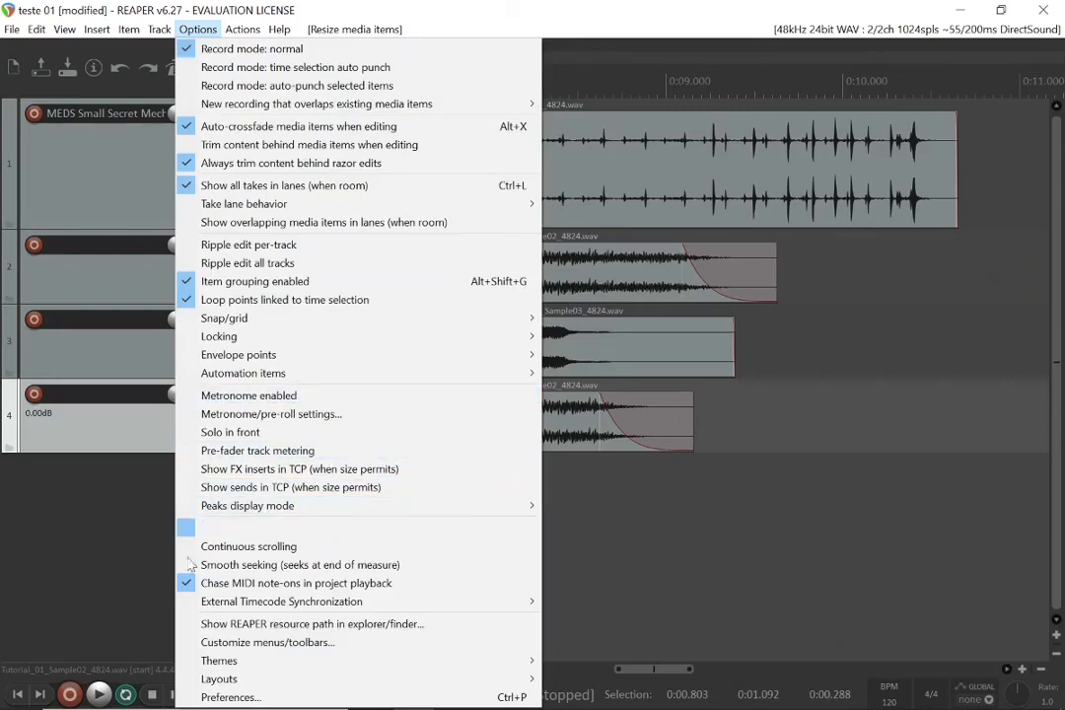
pyautogui.click(209, 697)
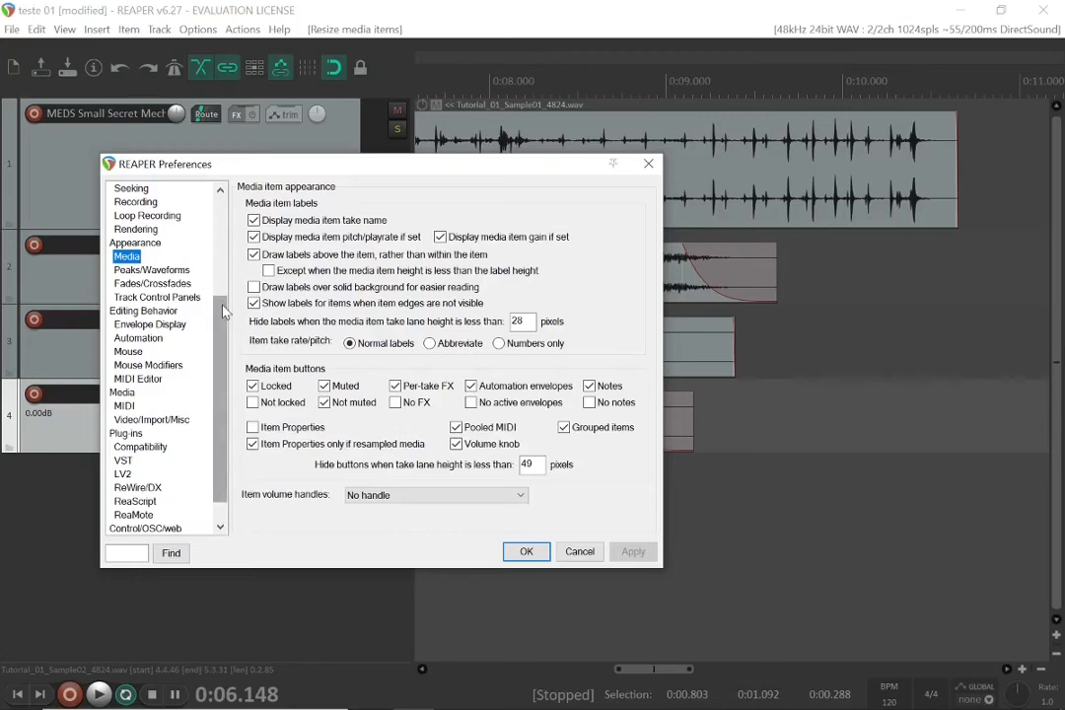
pyautogui.scroll(1, 224, 285)
pyautogui.scroll(-1, 224, 285)
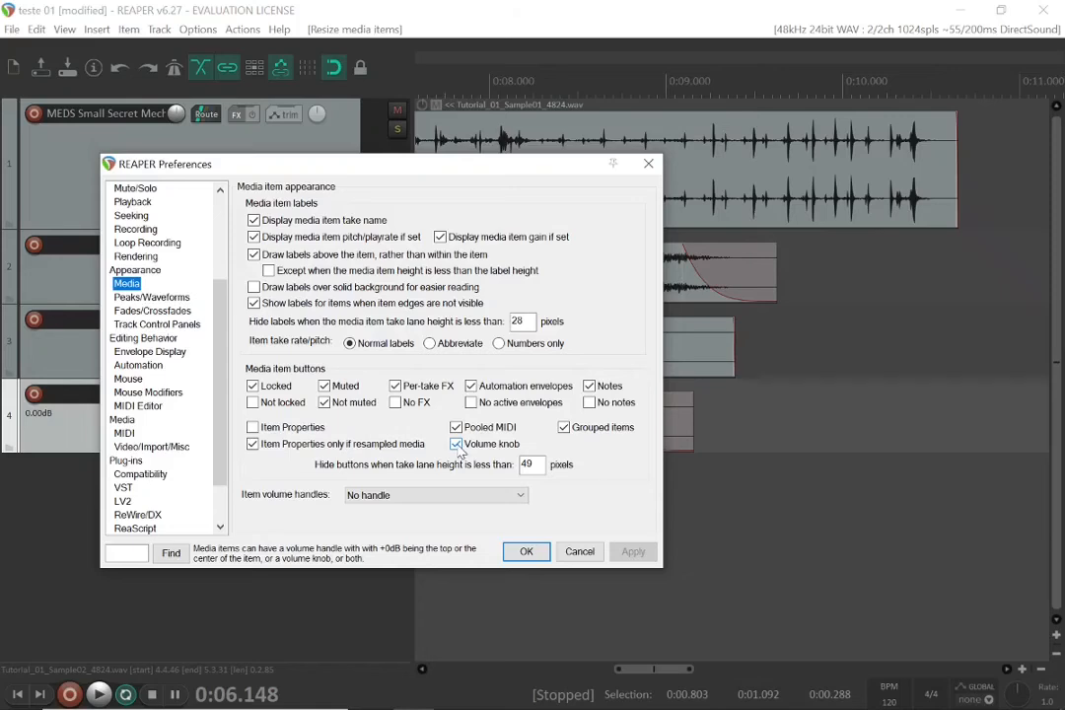
pyautogui.click(537, 558)
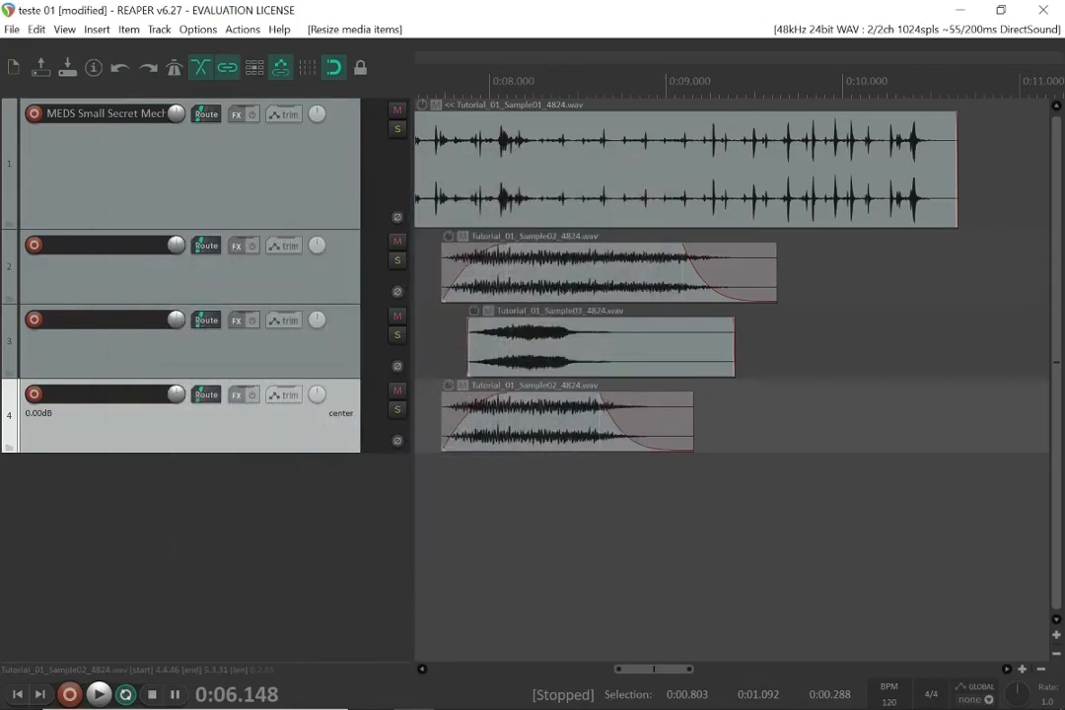
# Show the mixer and play the mix from 6.148 s to check the track and master levels
pyautogui.hotkey('ctrl', 'm')
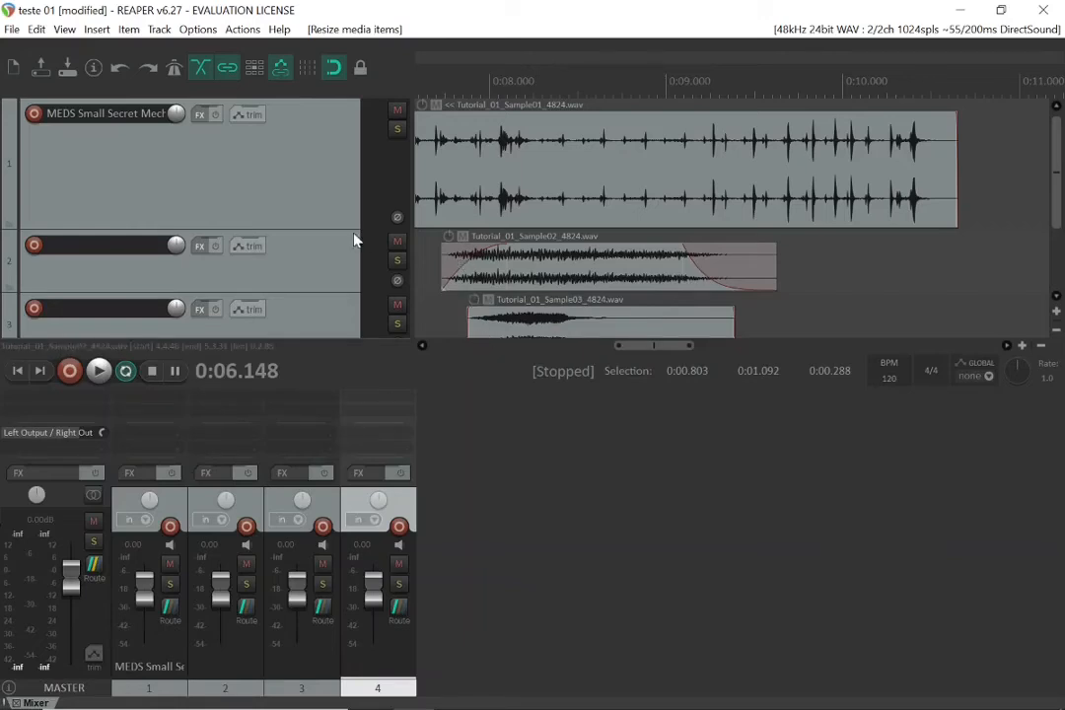
pyautogui.scroll(-2, 355, 239)
pyautogui.scroll(2, 355, 240)
pyautogui.scroll(-1, 355, 240)
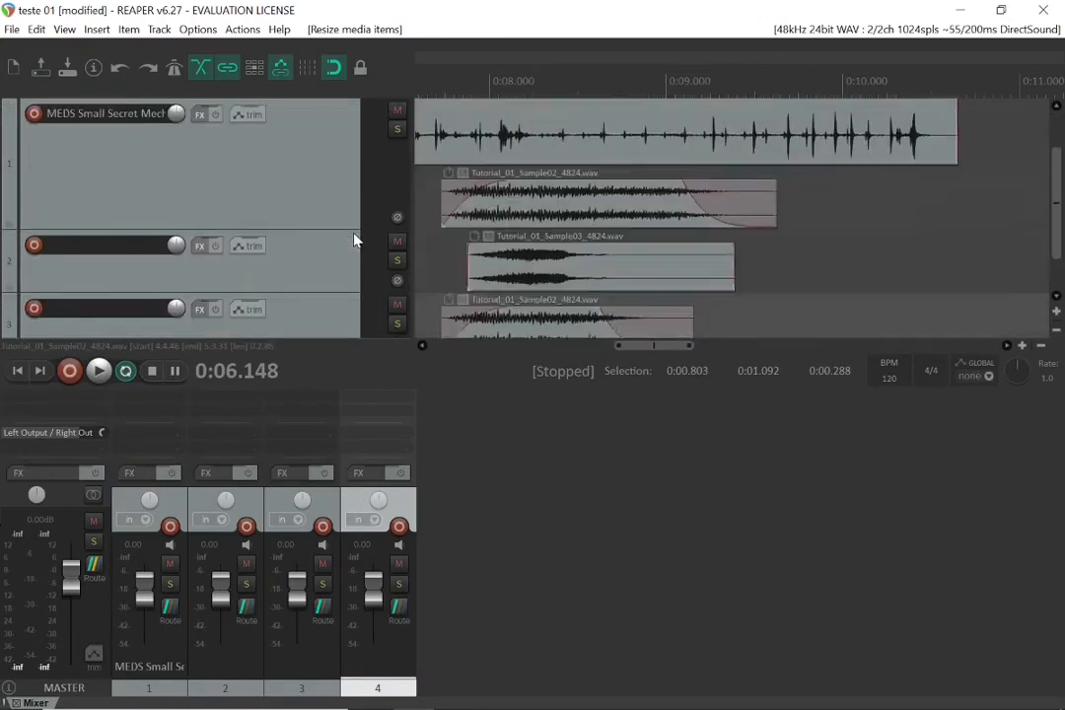
pyautogui.press('space')
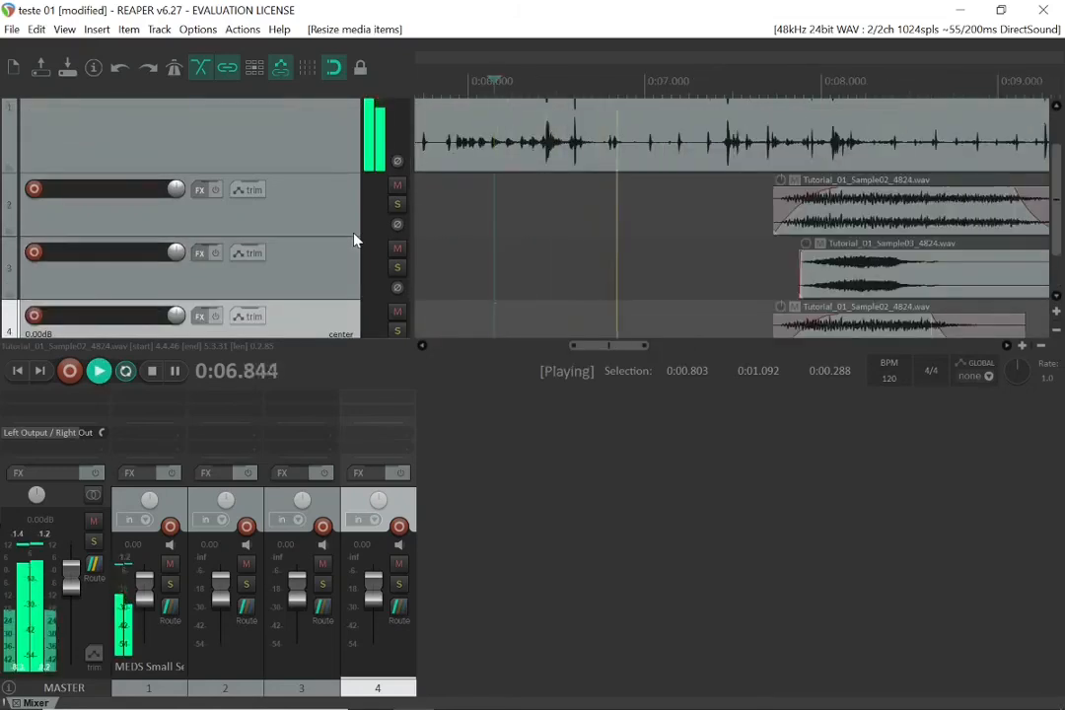
pyautogui.scroll(-1, 355, 240)
pyautogui.scroll(1, 355, 240)
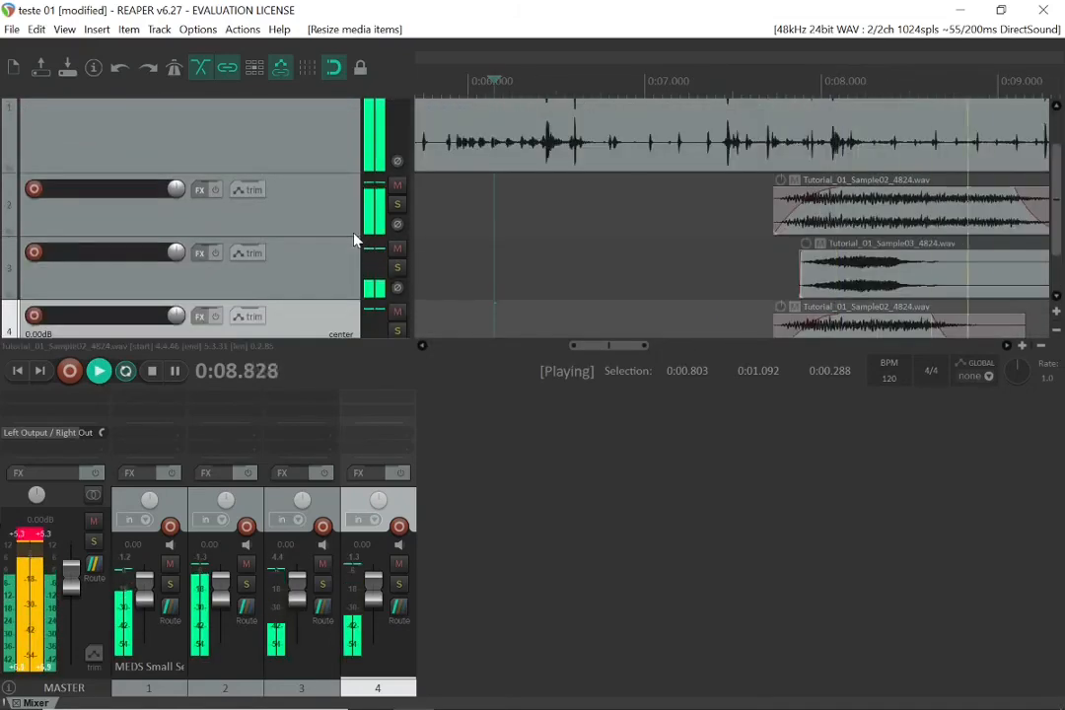
pyautogui.press('space')
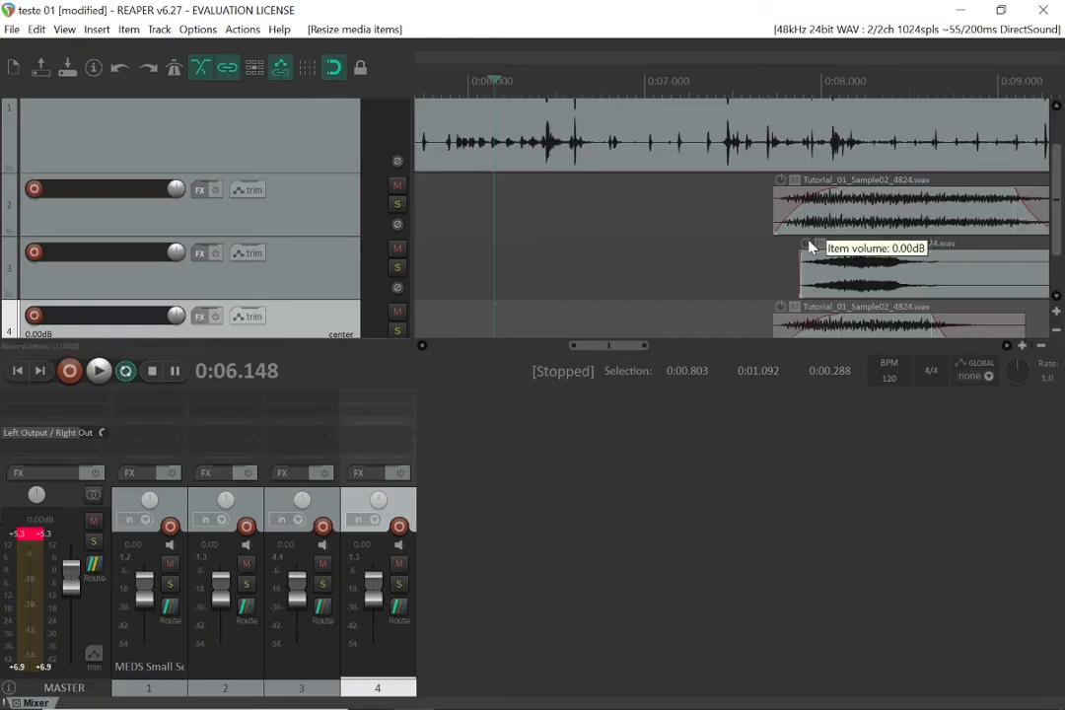
# Lower the item volume of the Sample03 clip on track 3 to -6.80 dB and play the mix
pyautogui.moveTo(809, 247); pyautogui.dragTo(797, 281)
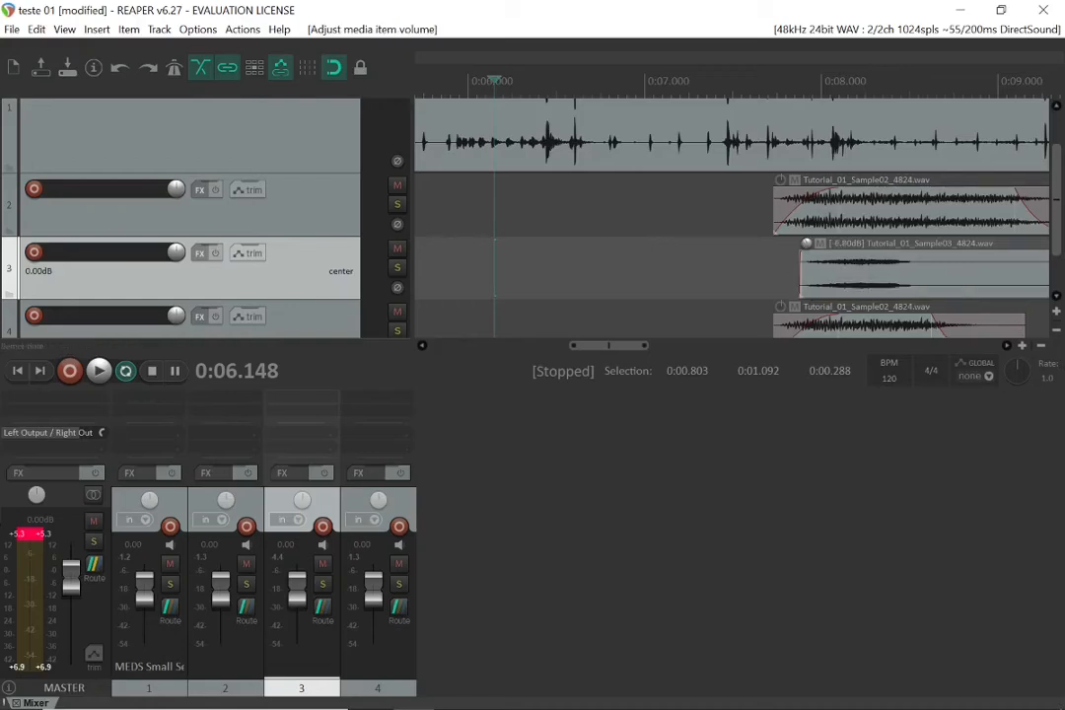
pyautogui.press('space')
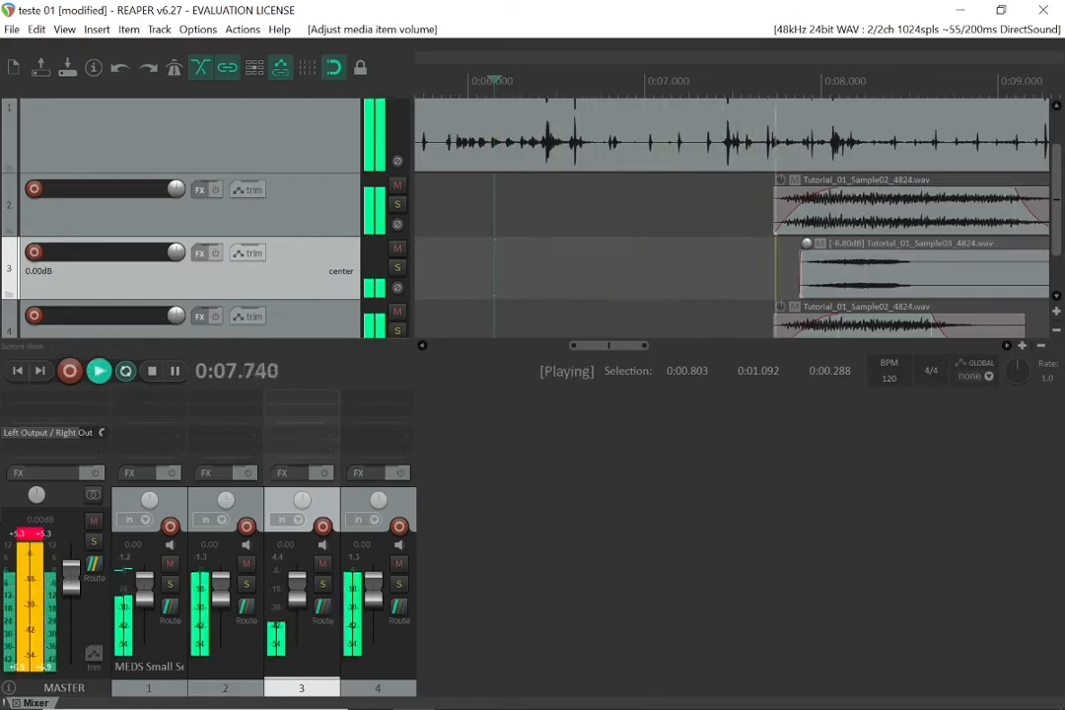
pyautogui.press('space')
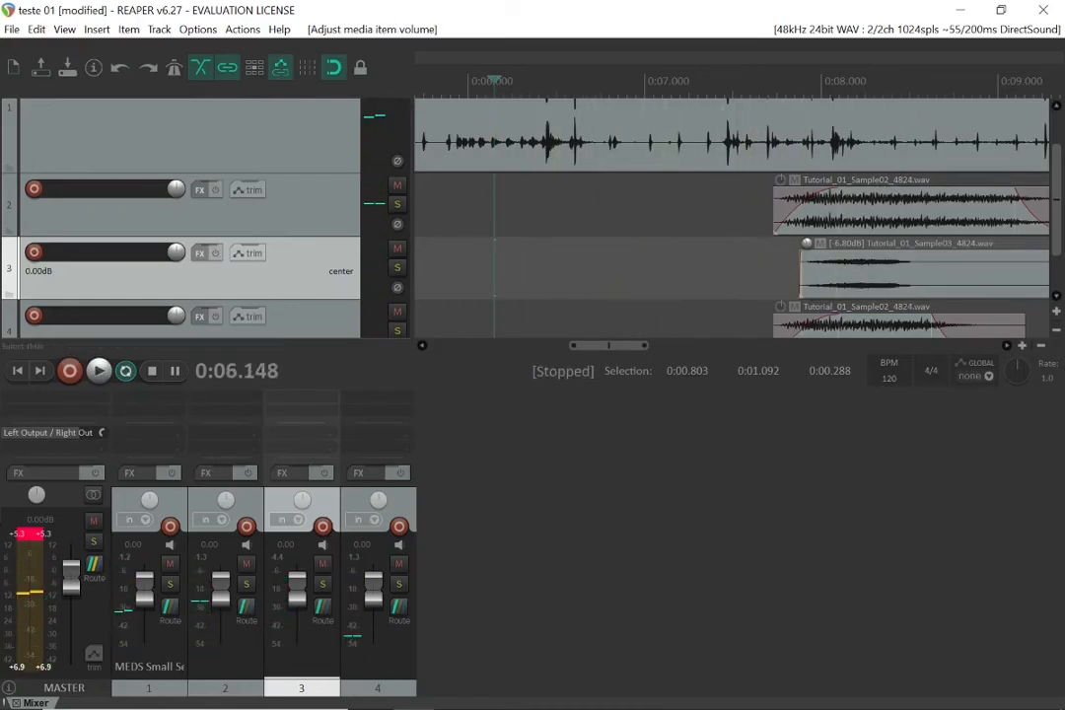
# Lower the item volume of the Sample02 clips to -9.30 dB on track 2 and -11.3 dB on track 4, and play the mix
pyautogui.scroll(-3, 784, 217)
pyautogui.scroll(-1, 784, 197)
pyautogui.moveTo(784, 148); pyautogui.dragTo(784, 162)
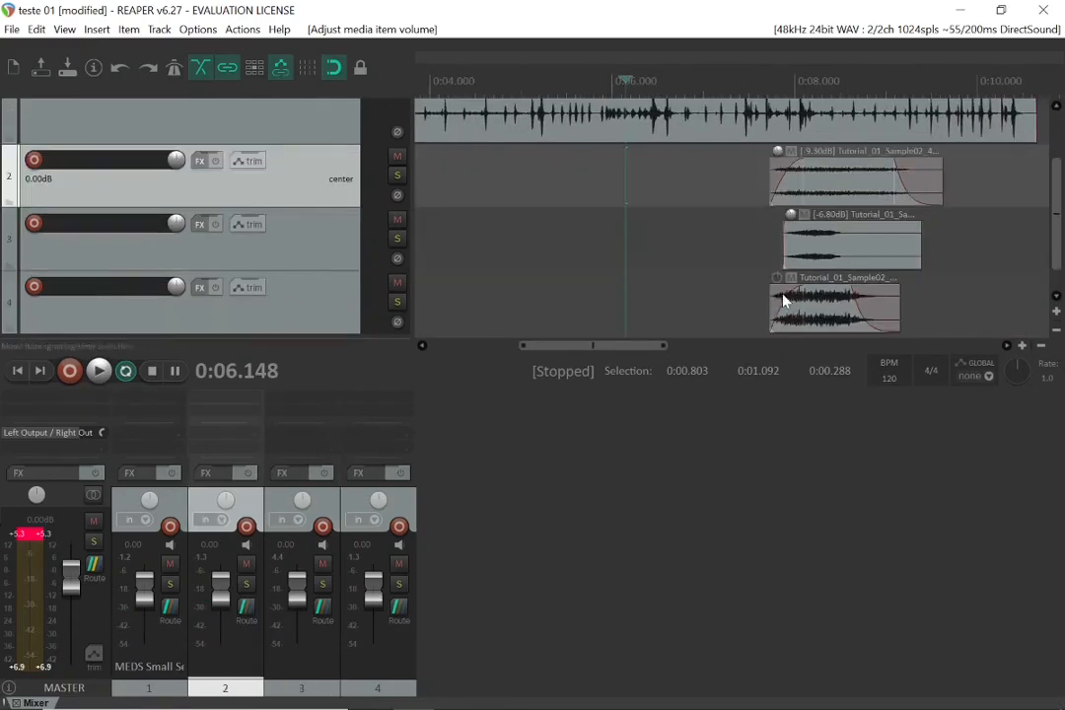
pyautogui.moveTo(777, 284); pyautogui.dragTo(759, 351)
pyautogui.press('space')
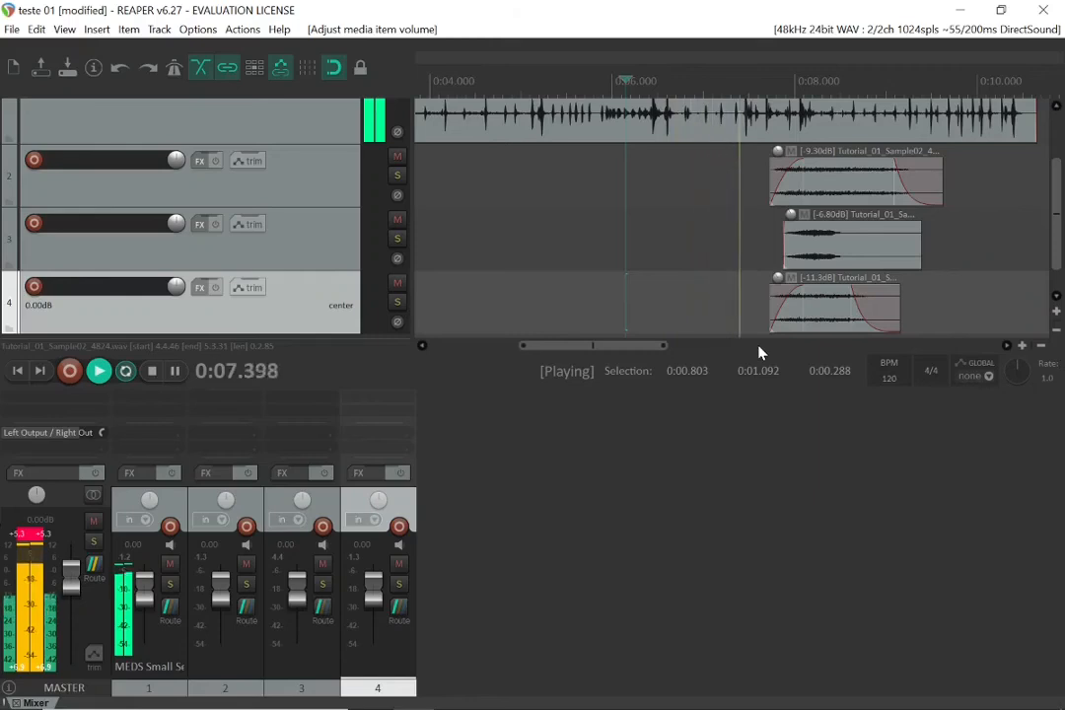
pyautogui.press('space')
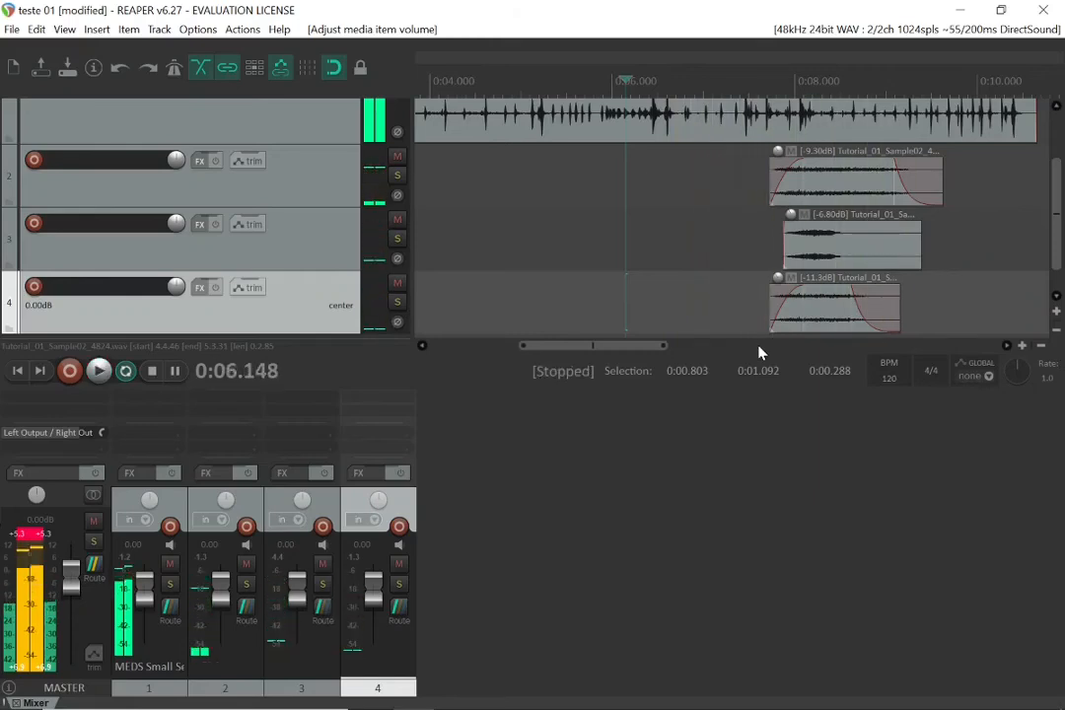
# Reset the master meter's peak readings and play the mix again from 6.148 s to check for clipping
pyautogui.click(33, 538)
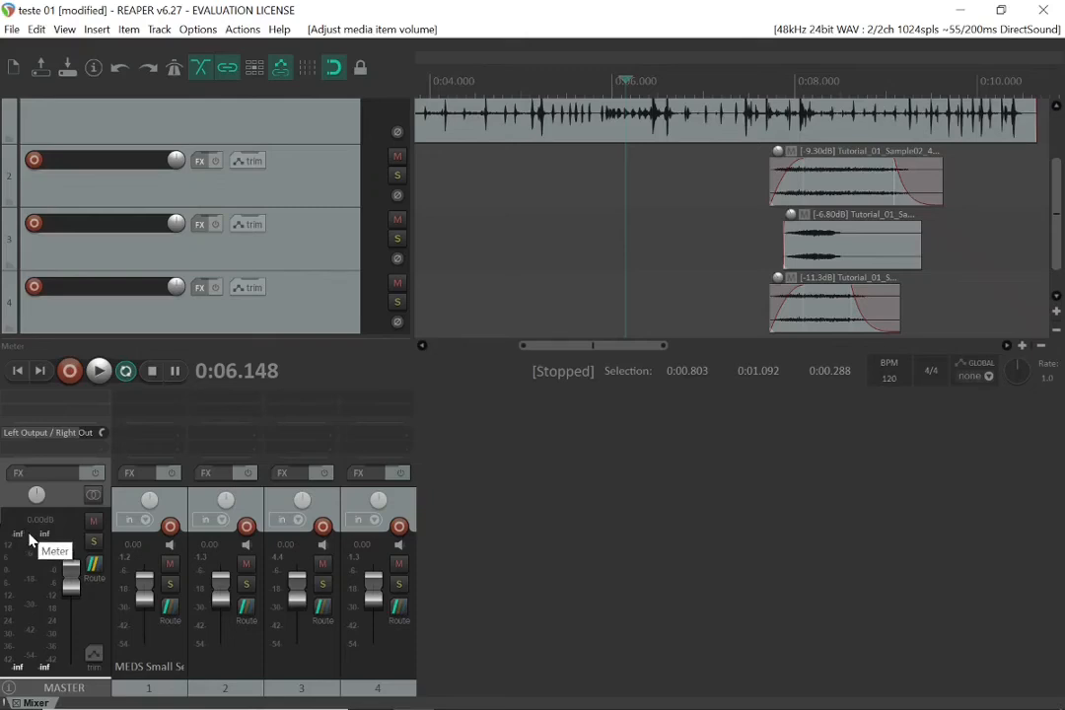
pyautogui.press('space')
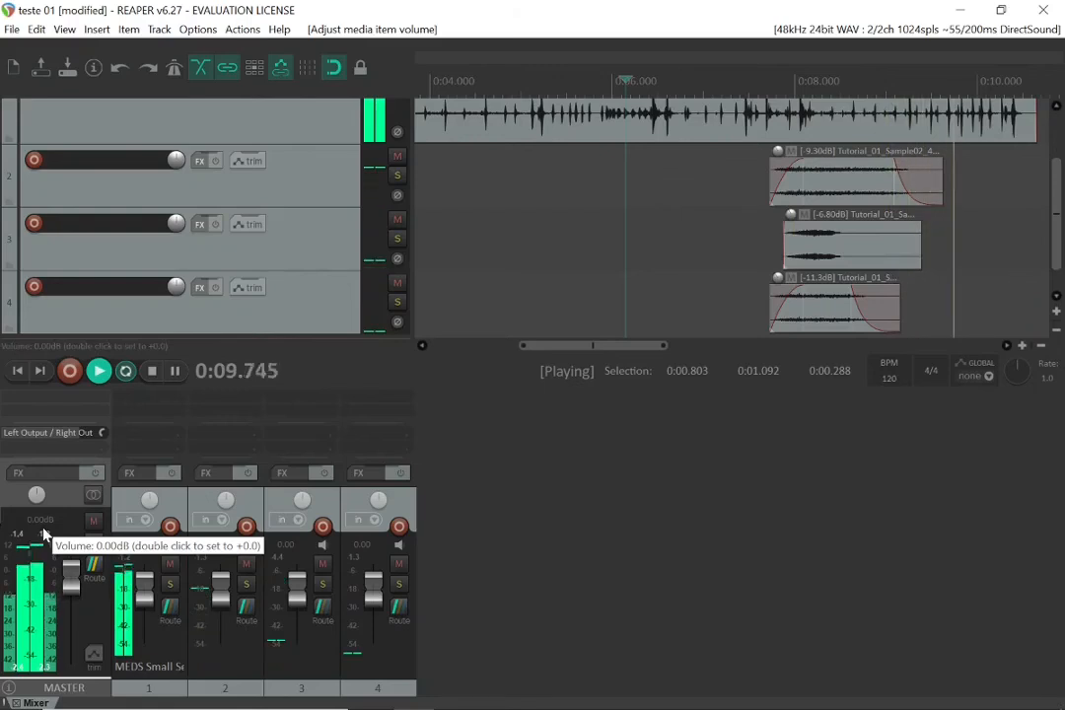
pyautogui.press('space')
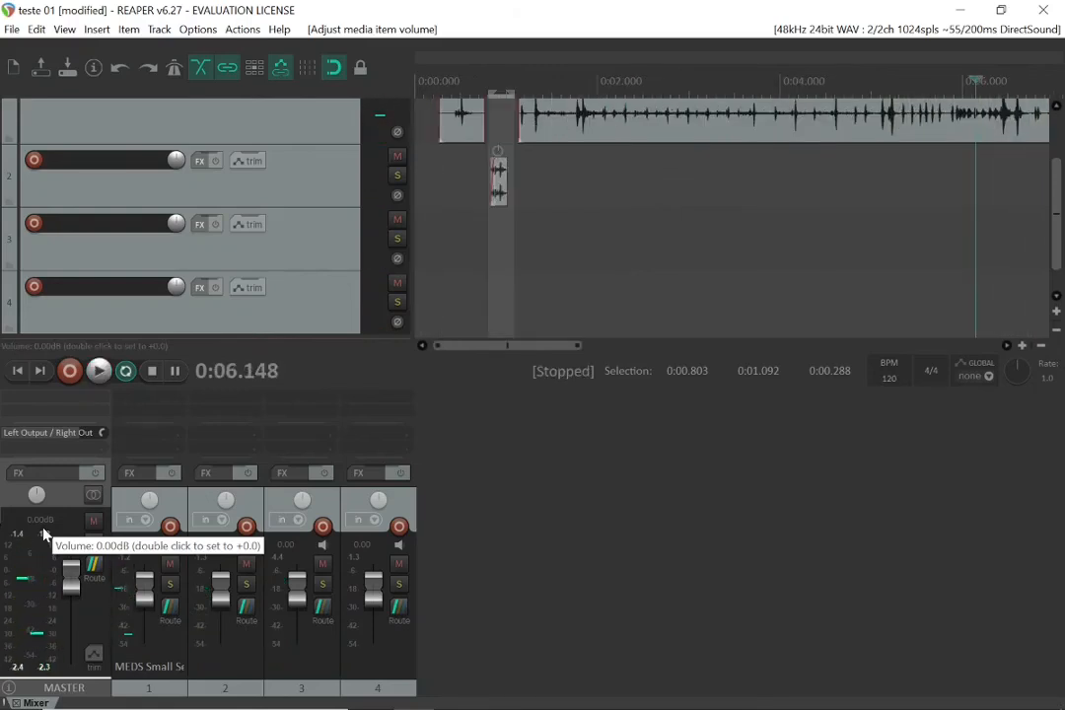
pyautogui.press('=')
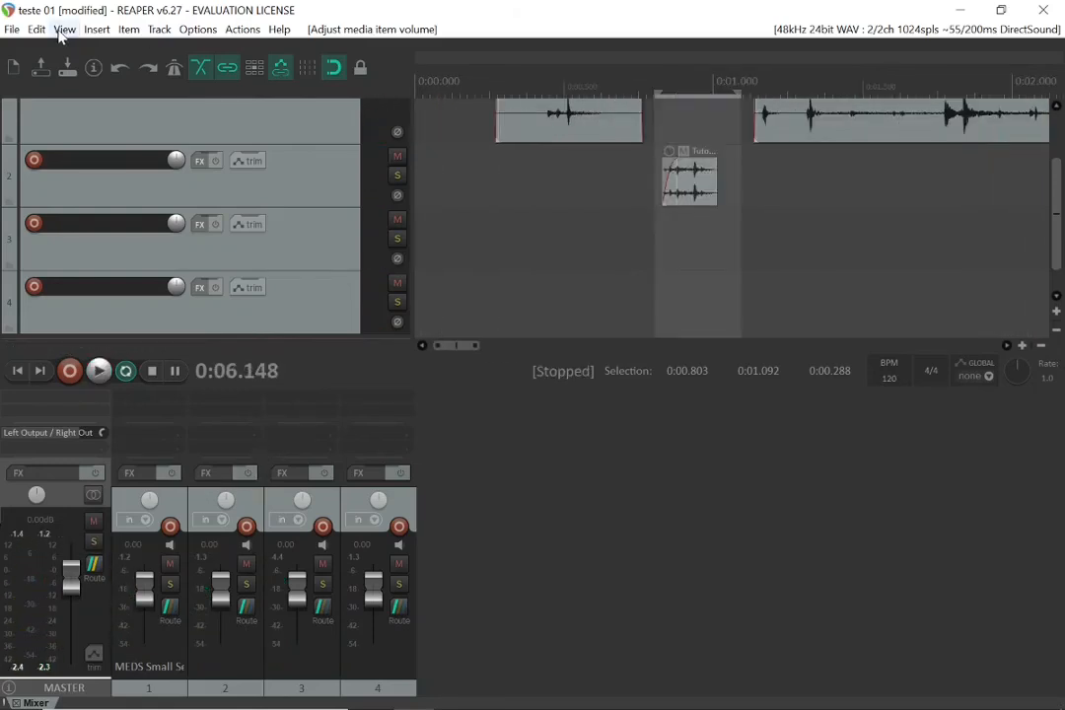
pyautogui.click(12, 28)
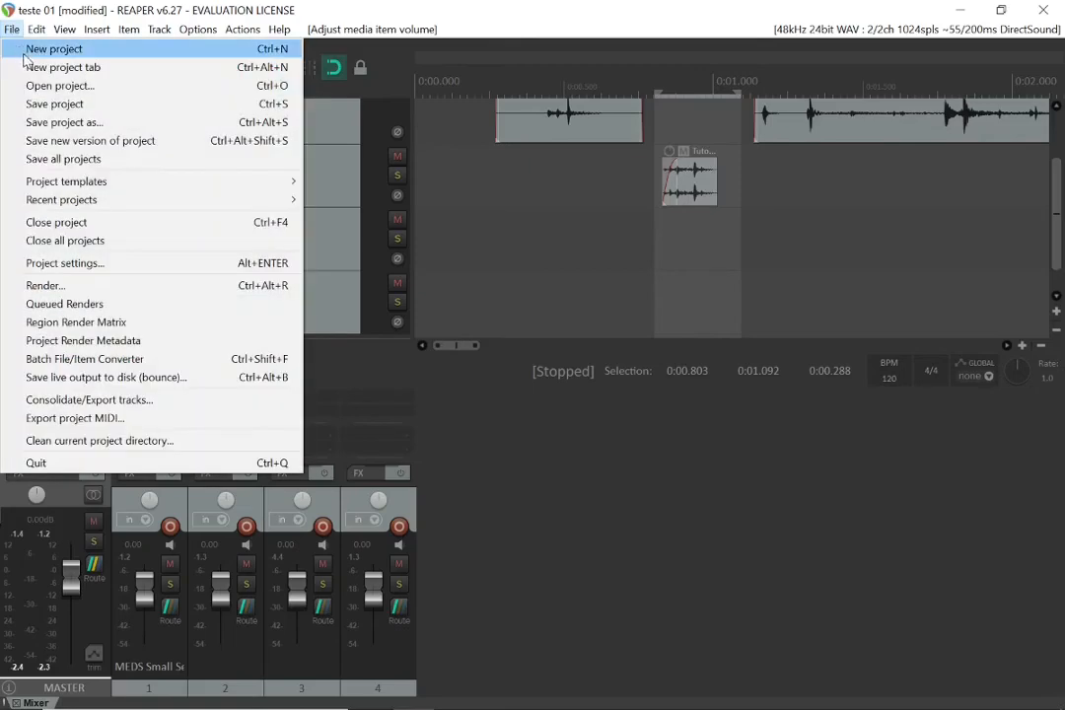
pyautogui.click(57, 122)
pyautogui.click(614, 580)
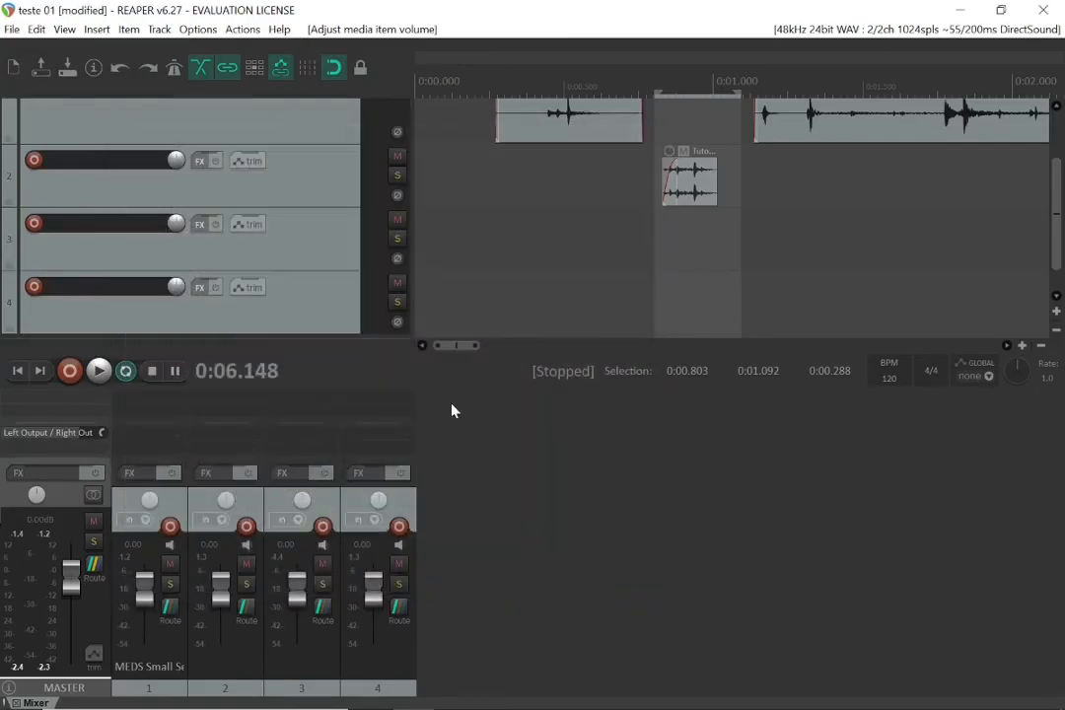
# Review the project folder and the option to copy all media into the project directory when saving as, and cancel without saving
pyautogui.click(12, 29)
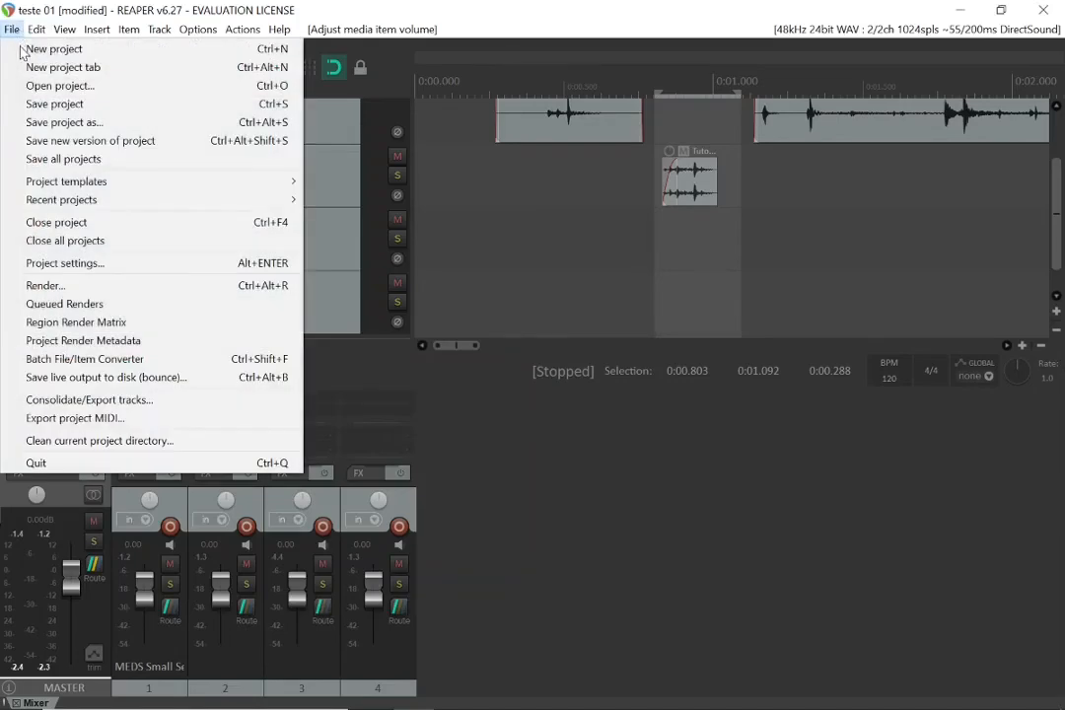
pyautogui.click(96, 123)
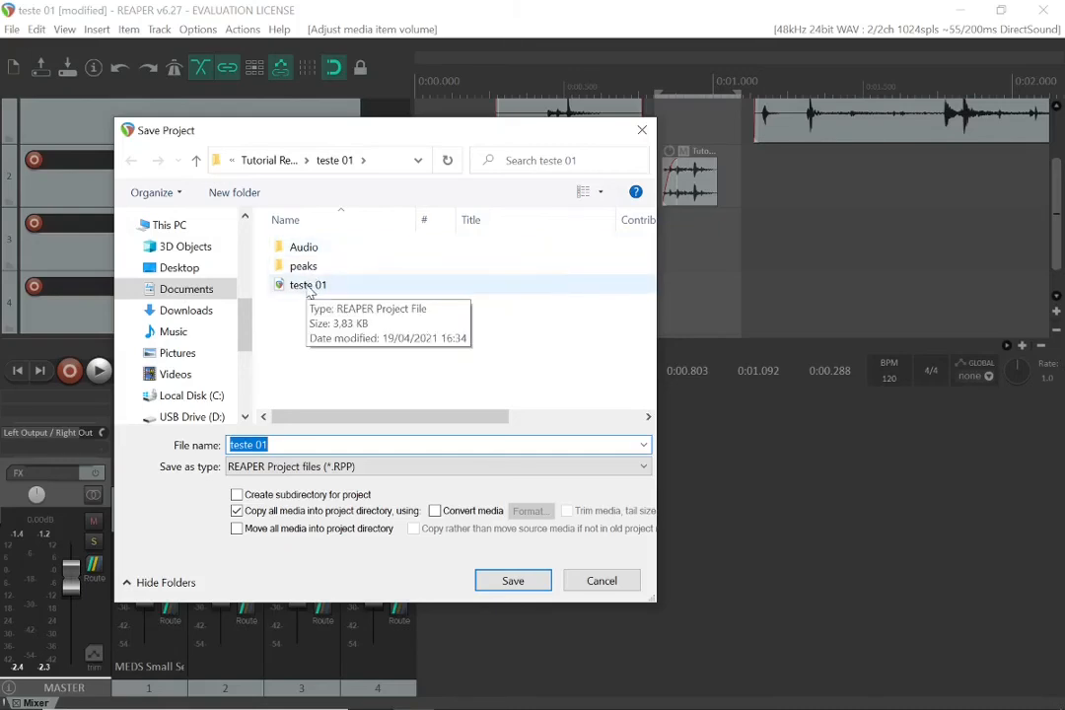
pyautogui.click(304, 247)
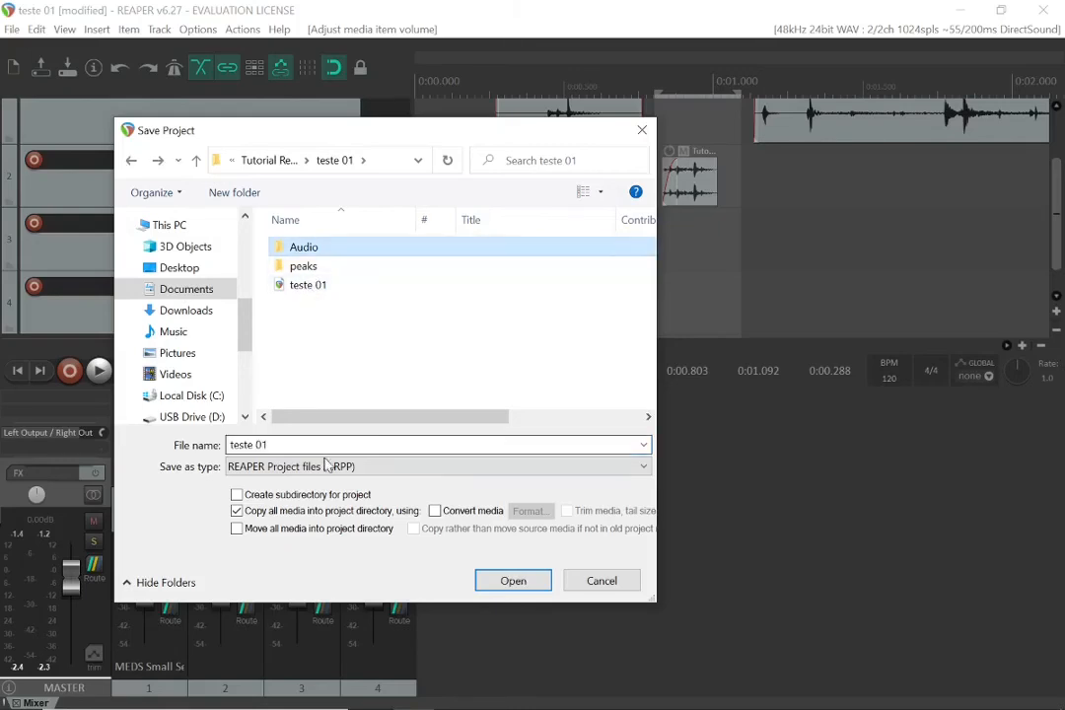
pyautogui.click(236, 511)
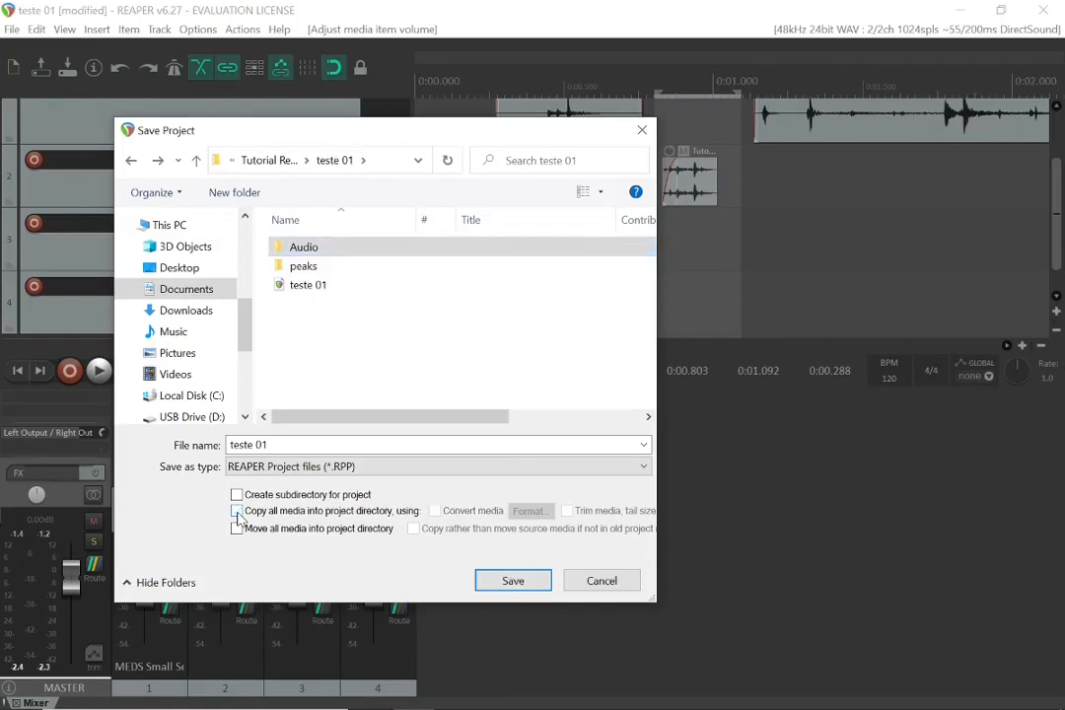
pyautogui.click(237, 510)
pyautogui.click(596, 580)
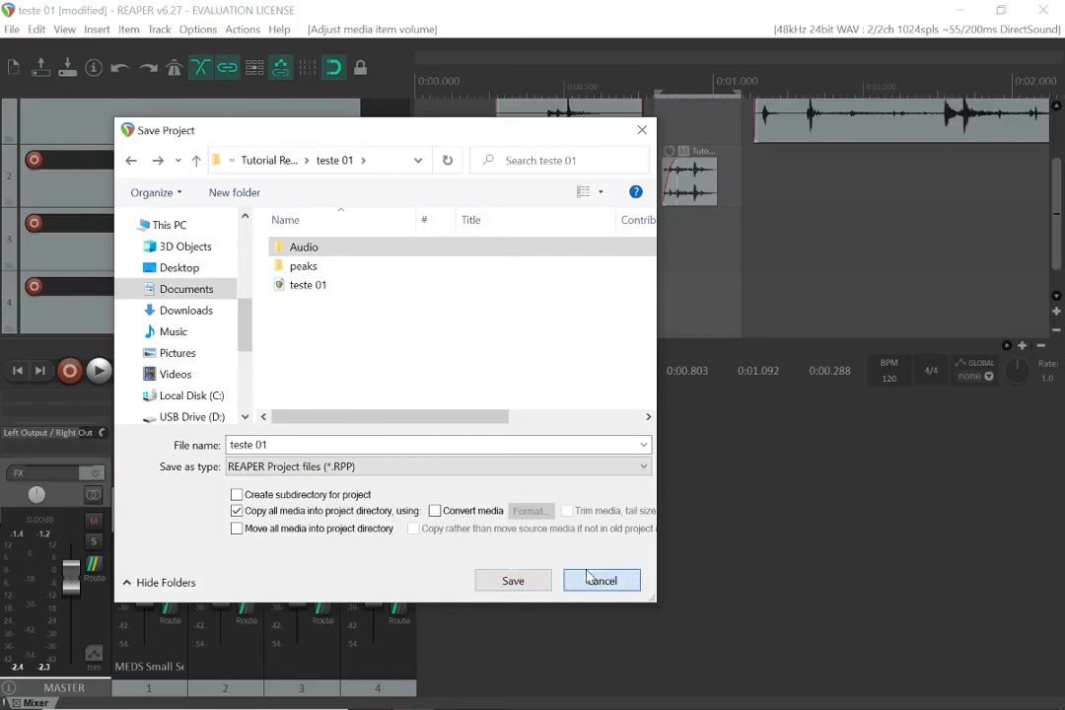
# Select the long Sample01 clip on track 1, then the three clips near 8 s on tracks 2 to 4, and clear the selection
pyautogui.scroll(-5, 734, 217)
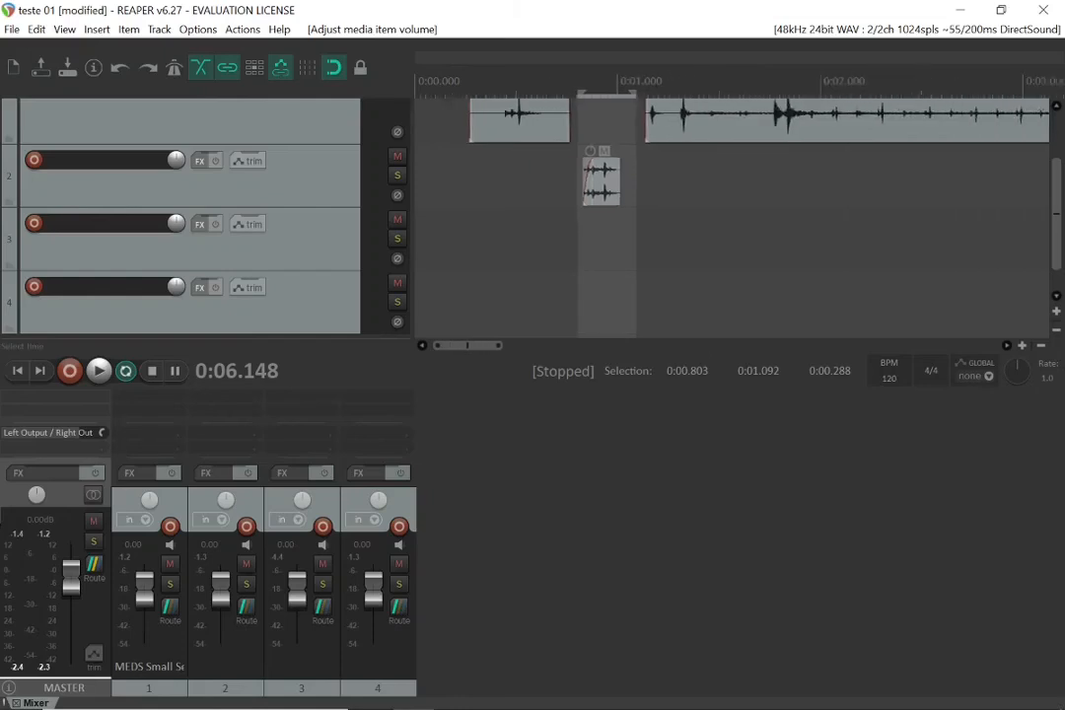
pyautogui.scroll(-4, 734, 217)
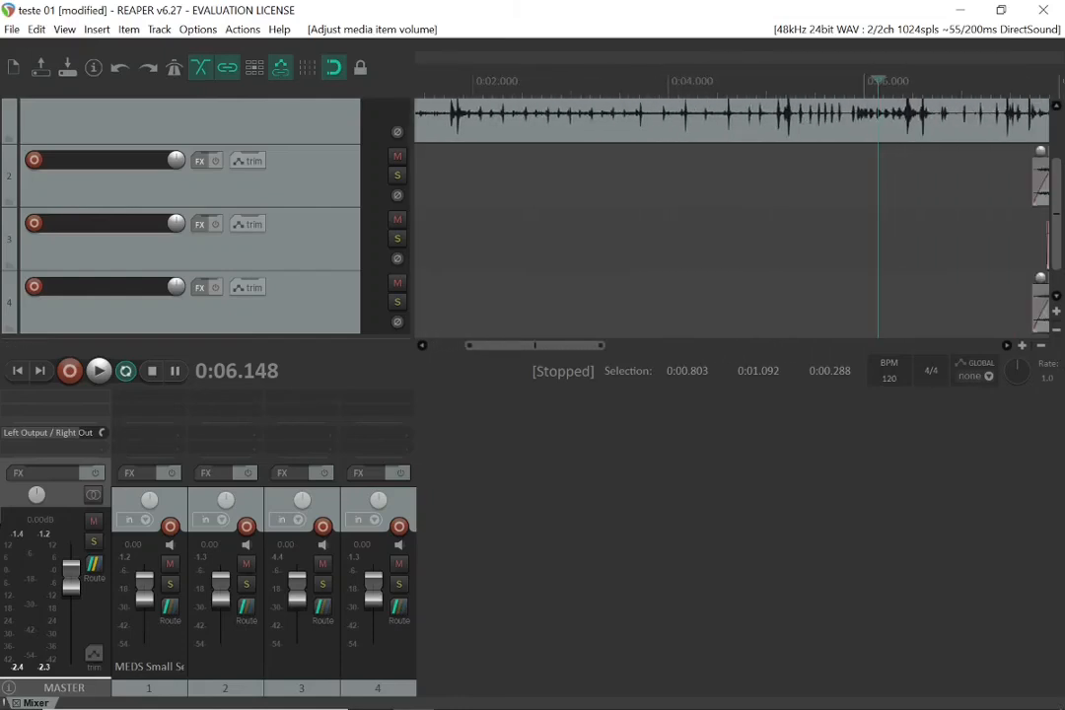
pyautogui.scroll(-1, 735, 216)
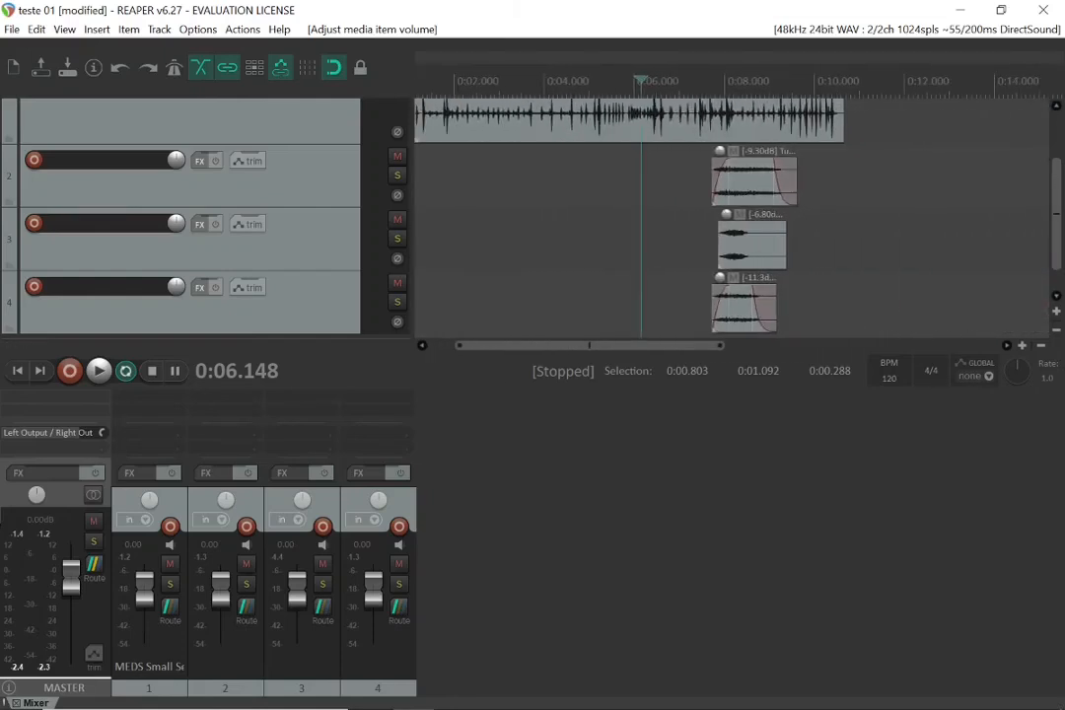
pyautogui.click(620, 126)
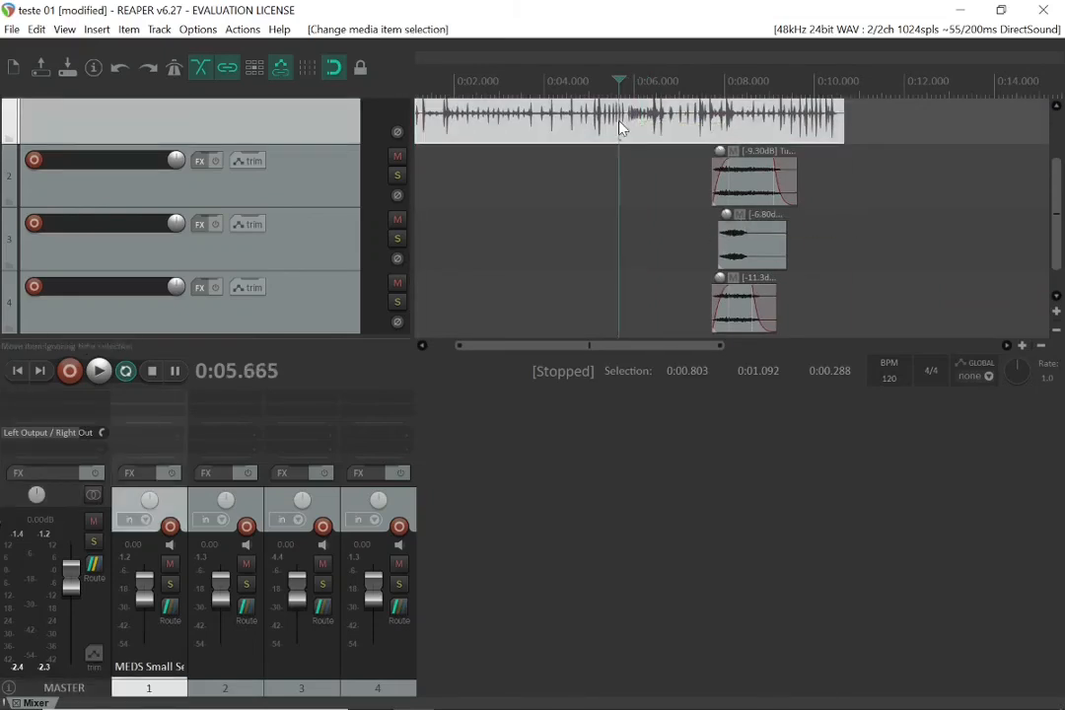
pyautogui.hscroll(-2, 676, 131)
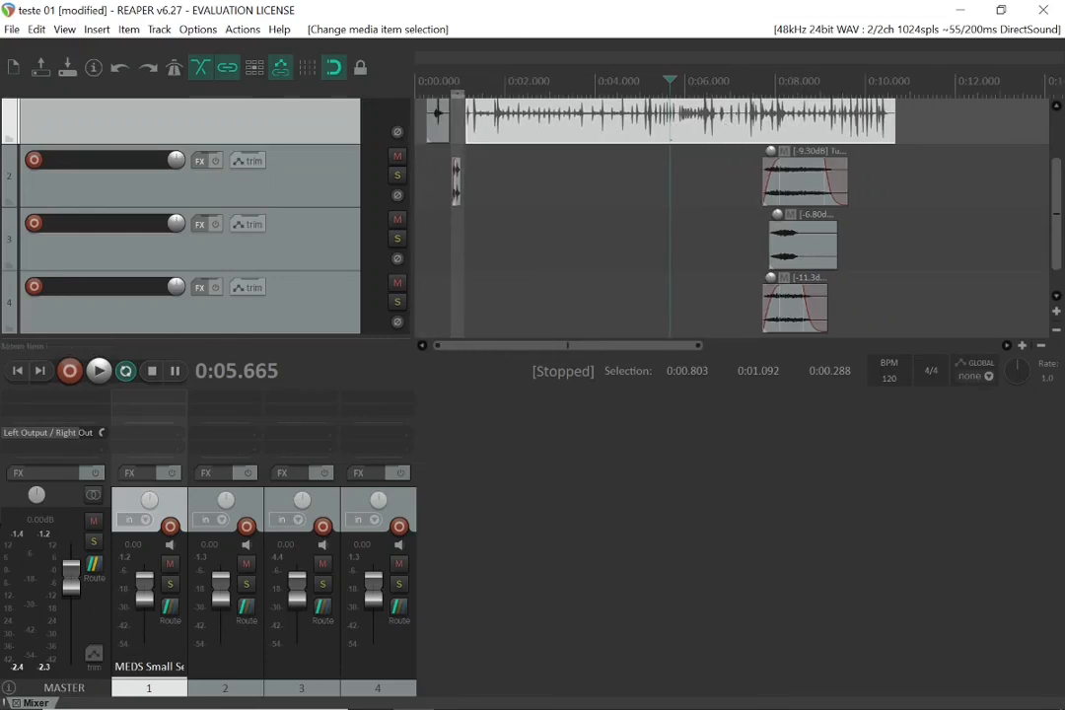
pyautogui.moveTo(866, 318); pyautogui.dragTo(774, 175)
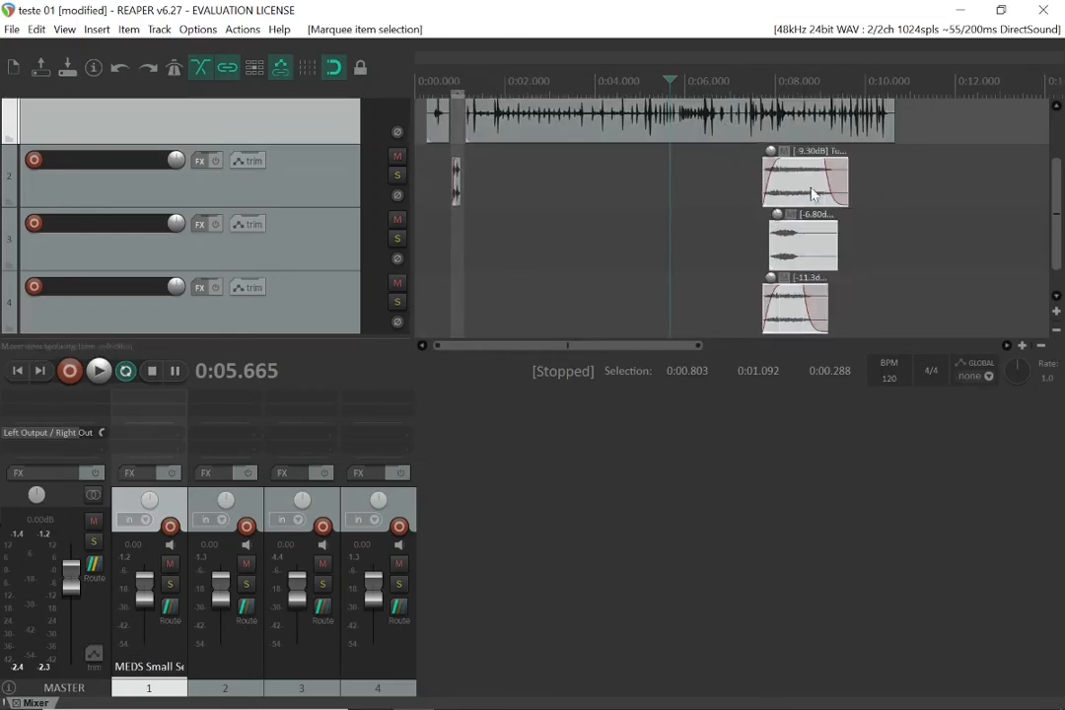
pyautogui.click(789, 237)
pyautogui.click(865, 300)
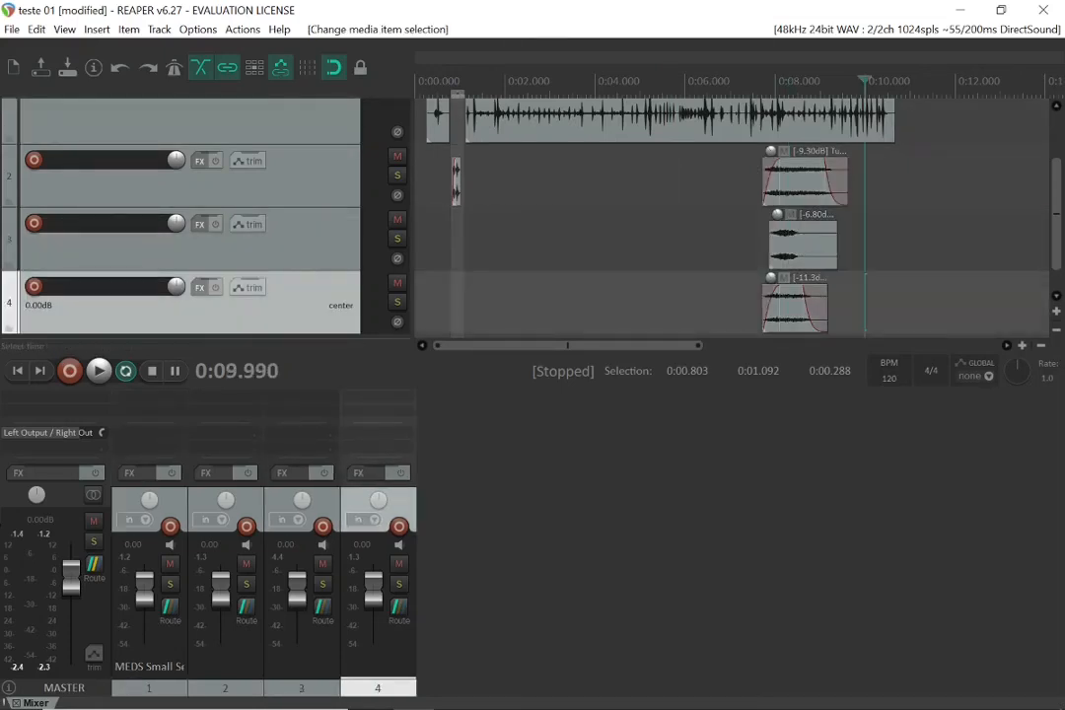
# Move the three clips on tracks 2 to 4 together to start at about 1.3 s and the long Sample01 clip to about 3 s
pyautogui.moveTo(849, 317); pyautogui.dragTo(514, 187)
pyautogui.moveTo(581, 130); pyautogui.dragTo(636, 127)
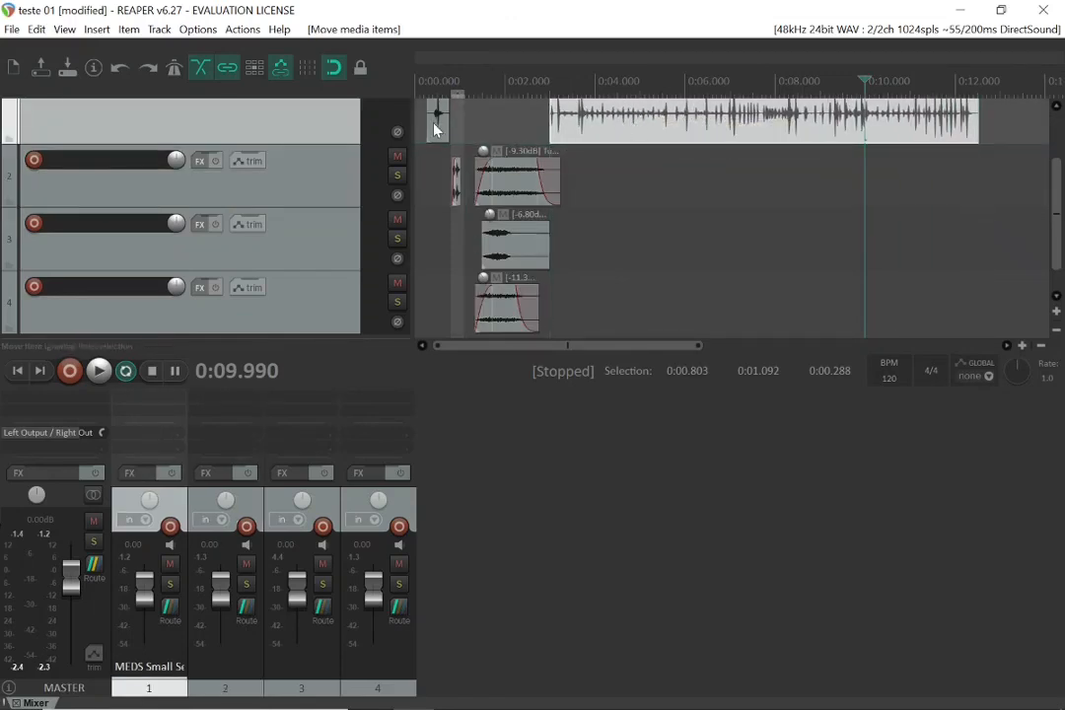
# Move the short clip on track 1 to 0 s and gather the remaining clips on tracks 1 to 4 to start within the first second
pyautogui.moveTo(437, 128)
pyautogui.mouseDown()
pyautogui.moveTo(440, 118)
pyautogui.moveTo(394, 126)
pyautogui.moveTo(424, 124)
pyautogui.mouseUp()
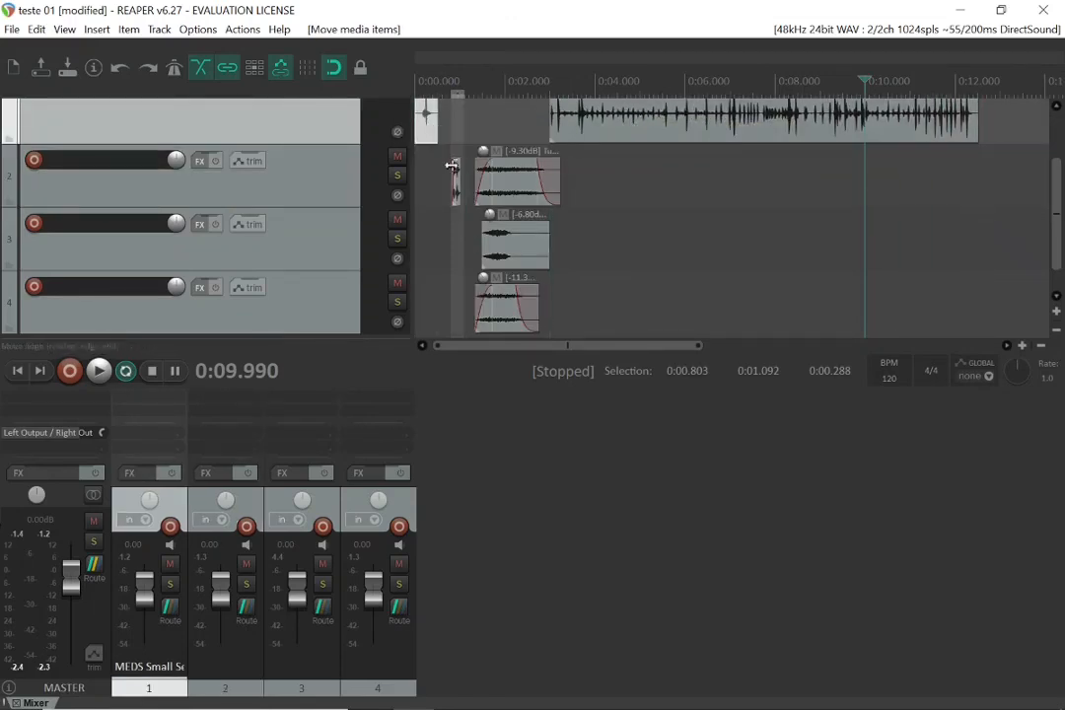
pyautogui.moveTo(452, 167); pyautogui.dragTo(428, 172)
pyautogui.moveTo(530, 183); pyautogui.dragTo(498, 190)
pyautogui.moveTo(523, 239); pyautogui.dragTo(466, 239)
pyautogui.moveTo(498, 306); pyautogui.dragTo(551, 325)
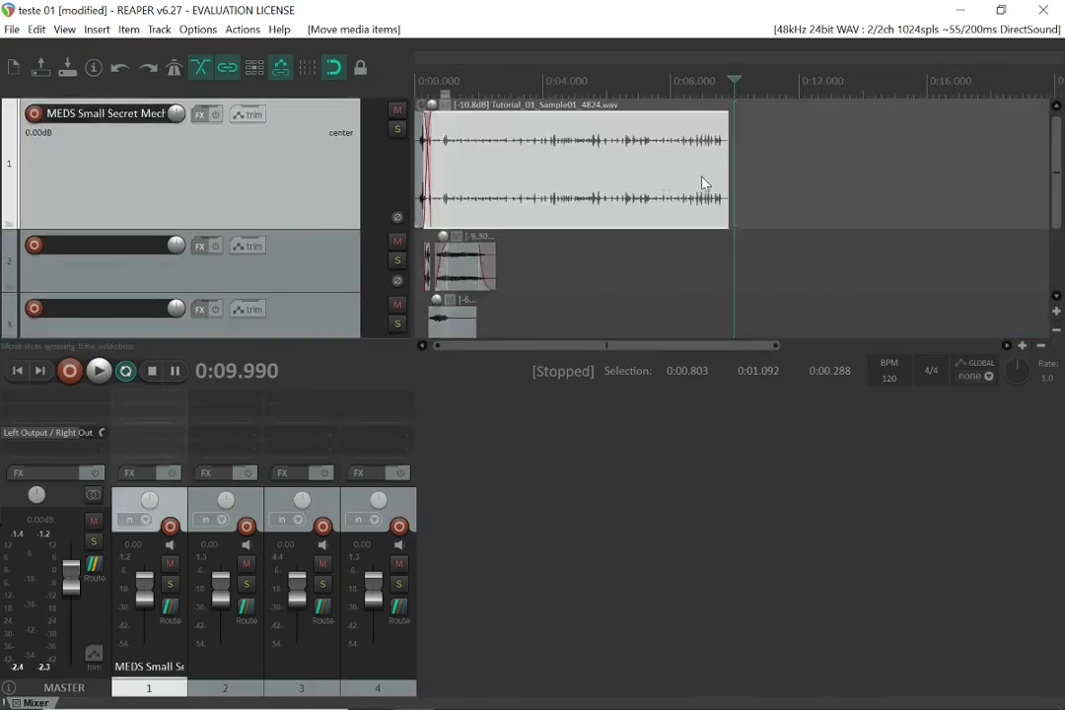
# Shorten the long Sample01 clip on track 1 to end at about 2.2 s with a long fade-out, and play the composition from the beginning
pyautogui.moveTo(728, 172); pyautogui.dragTo(448, 117)
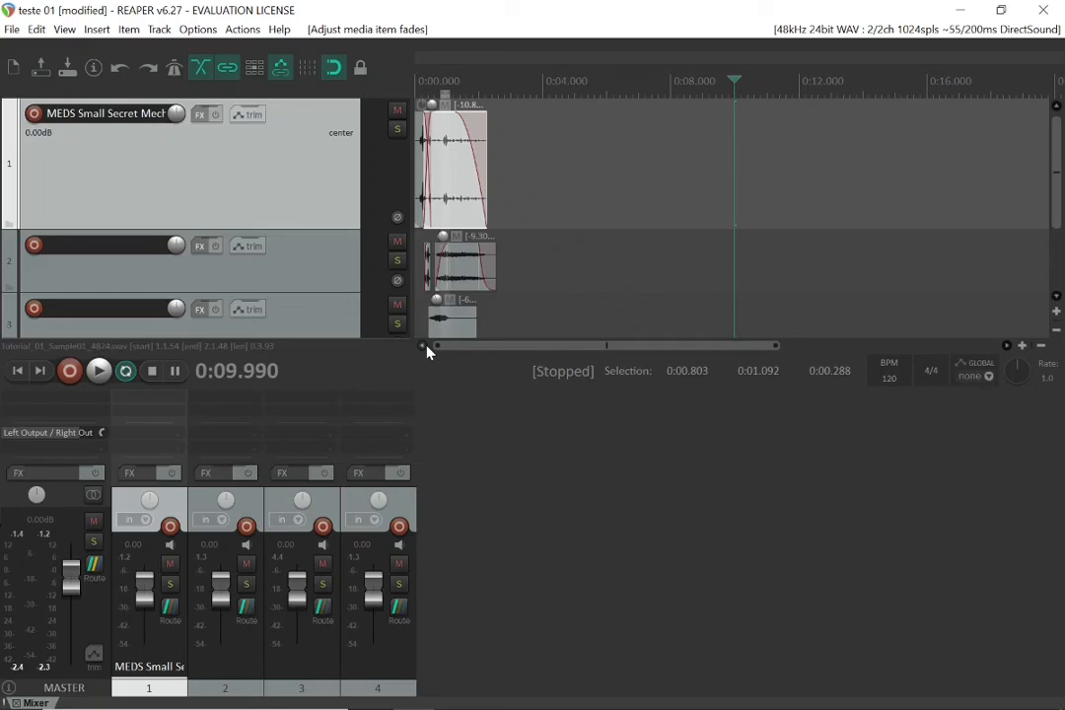
pyautogui.press('Home')
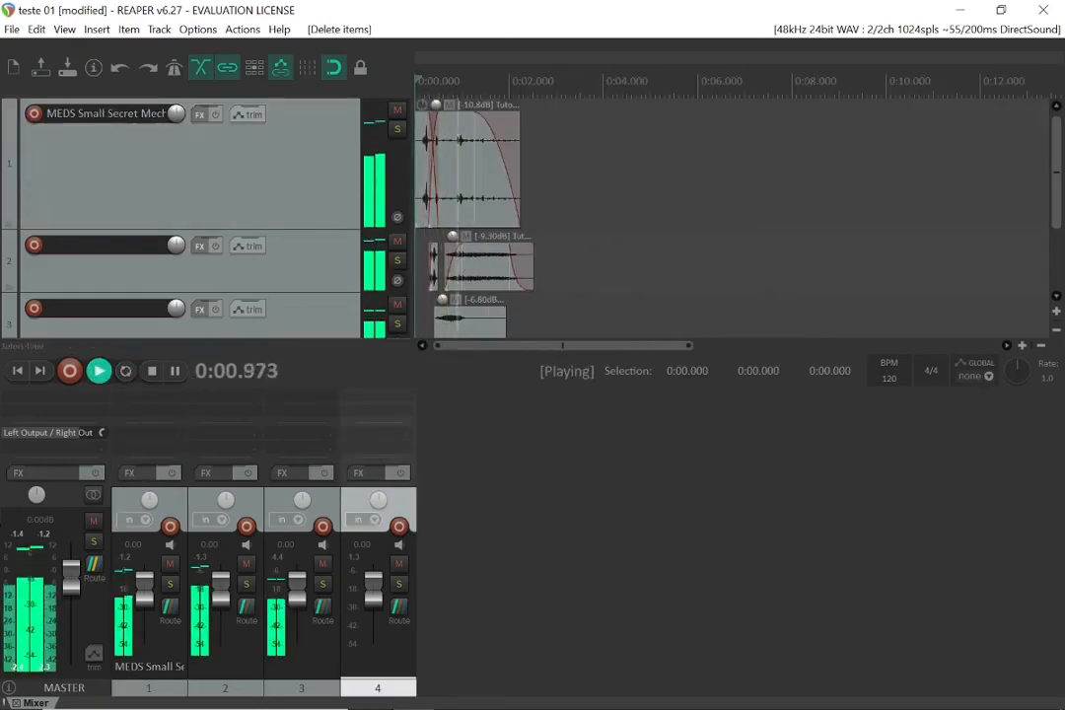
pyautogui.press('space')
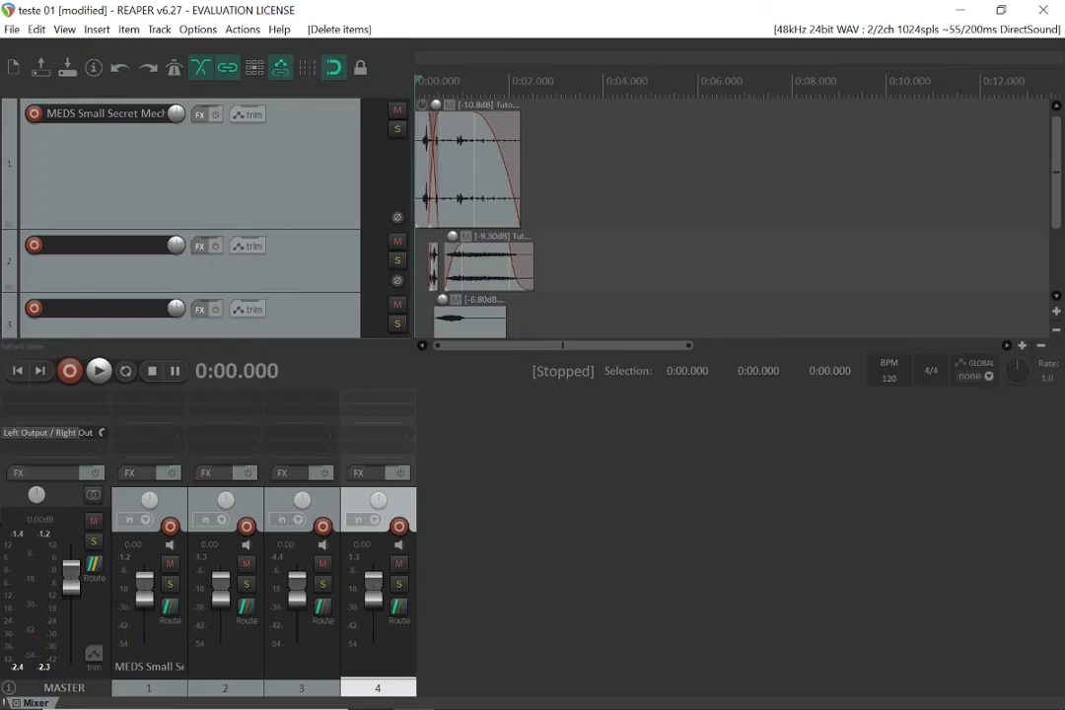
# Open the render settings and set the source to Master mix
pyautogui.click(13, 31)
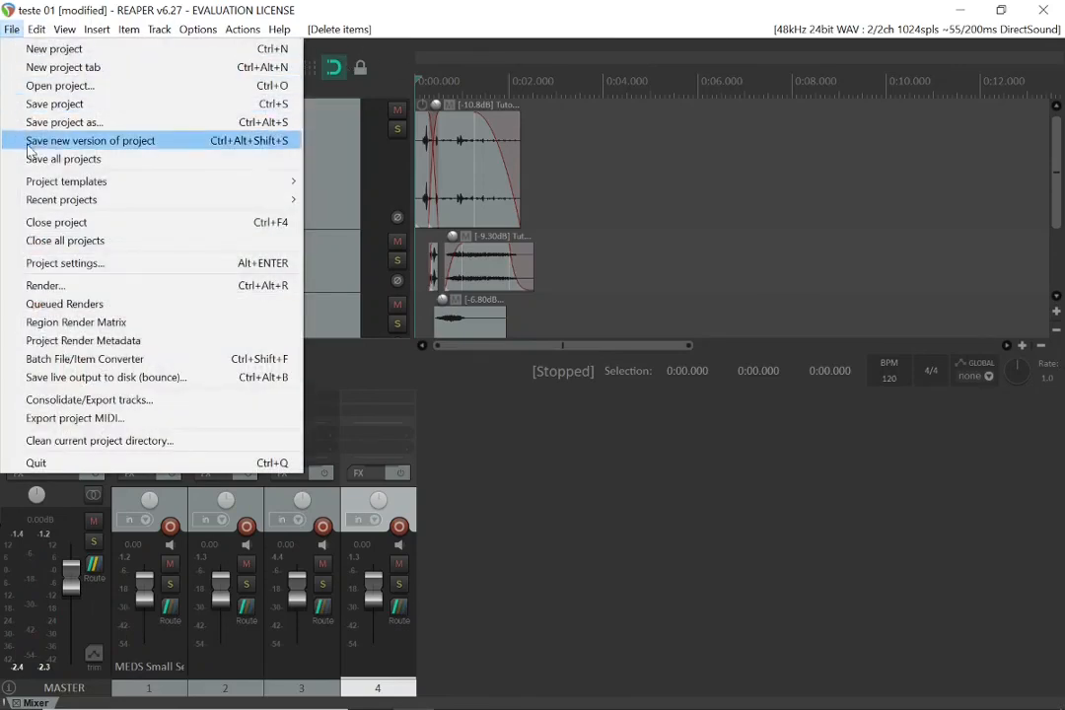
pyautogui.click(37, 286)
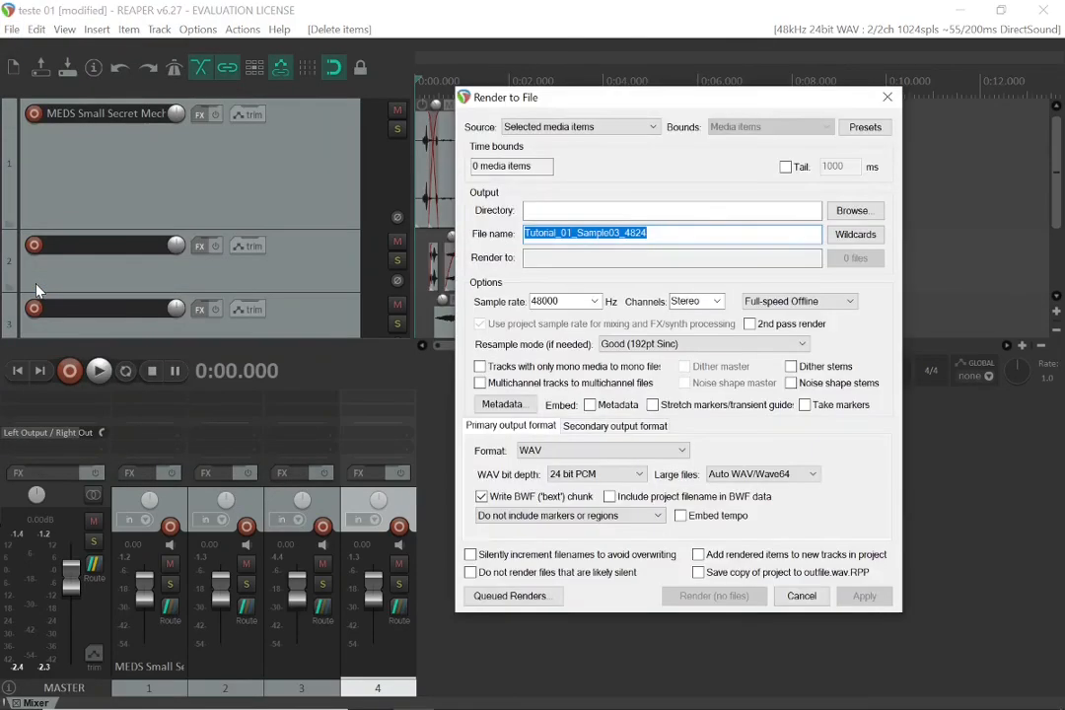
pyautogui.click(627, 132)
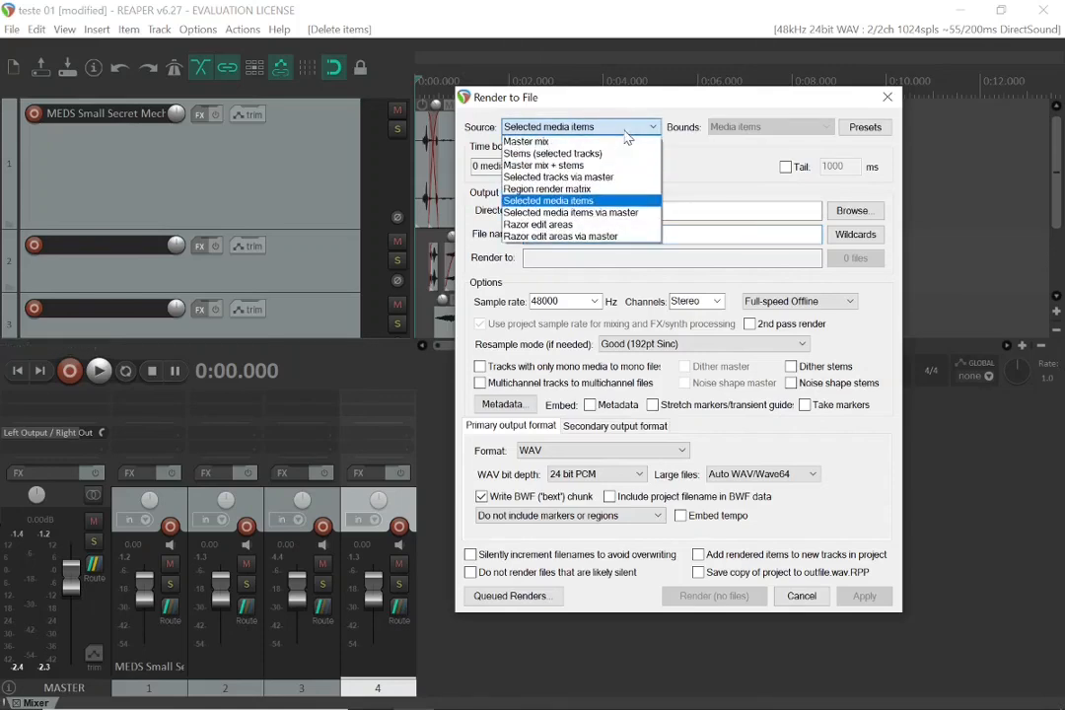
pyautogui.click(613, 144)
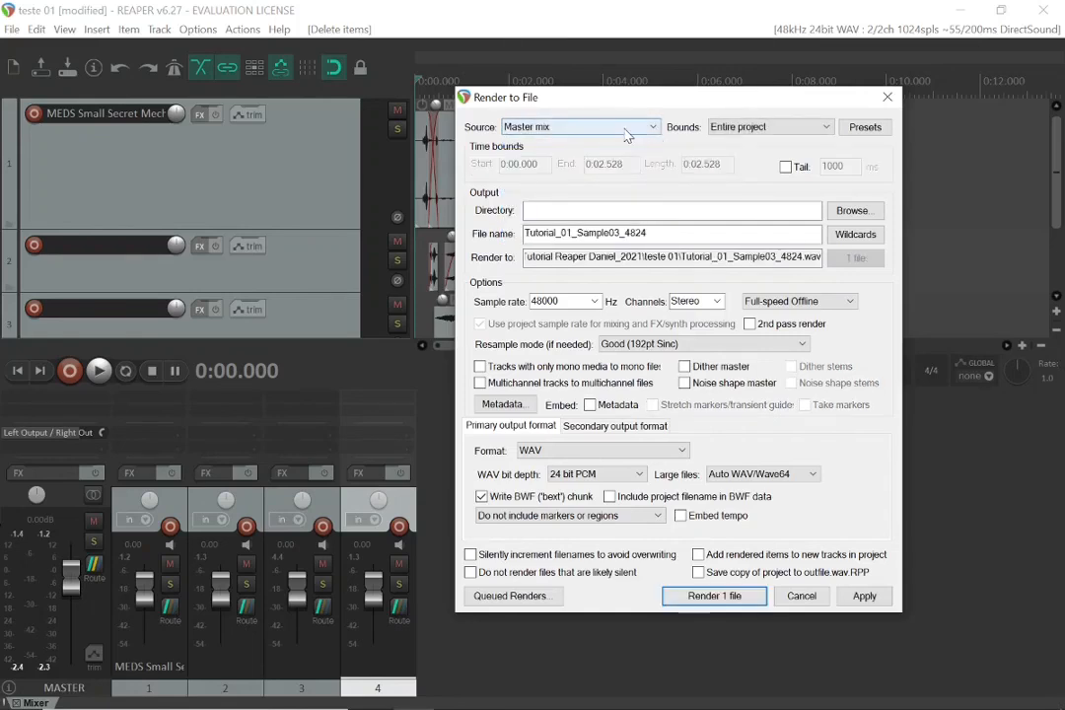
pyautogui.click(625, 130)
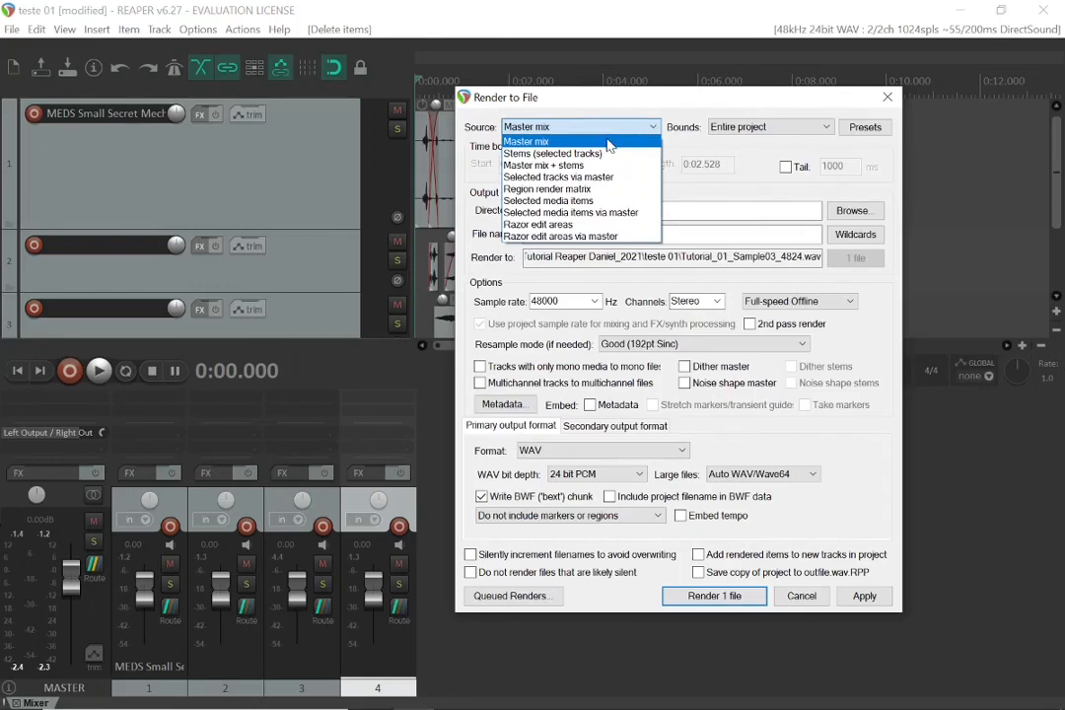
pyautogui.click(612, 143)
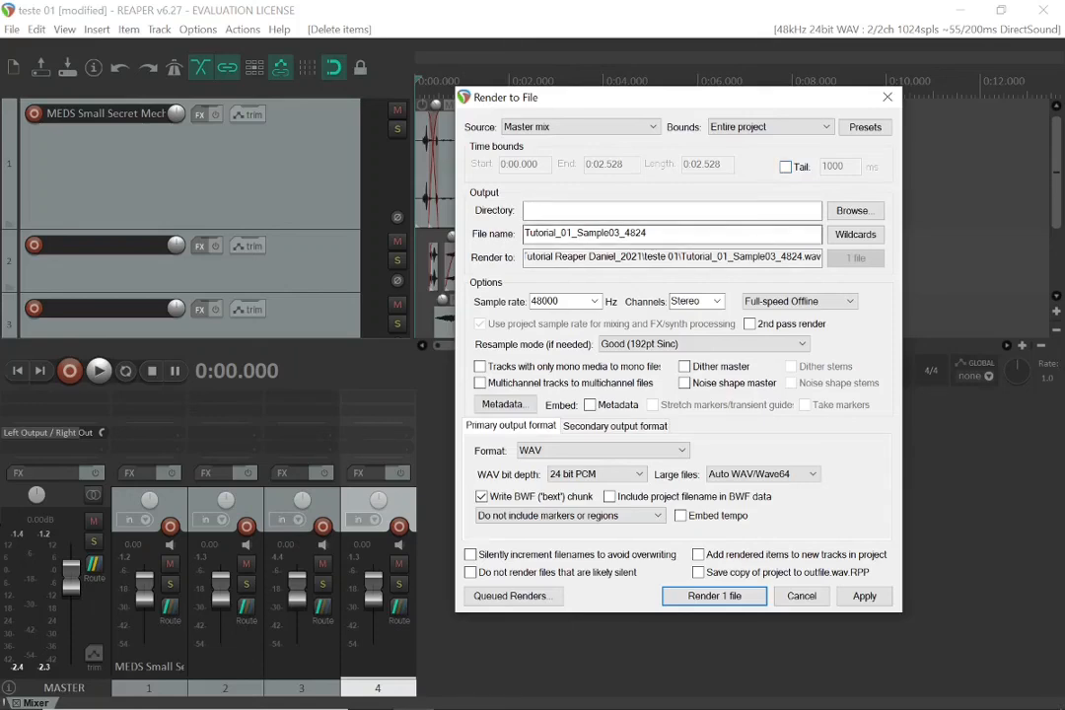
# Name the output file Tutorial_01_Comp00 and render the master mix to it
pyautogui.click(648, 234)
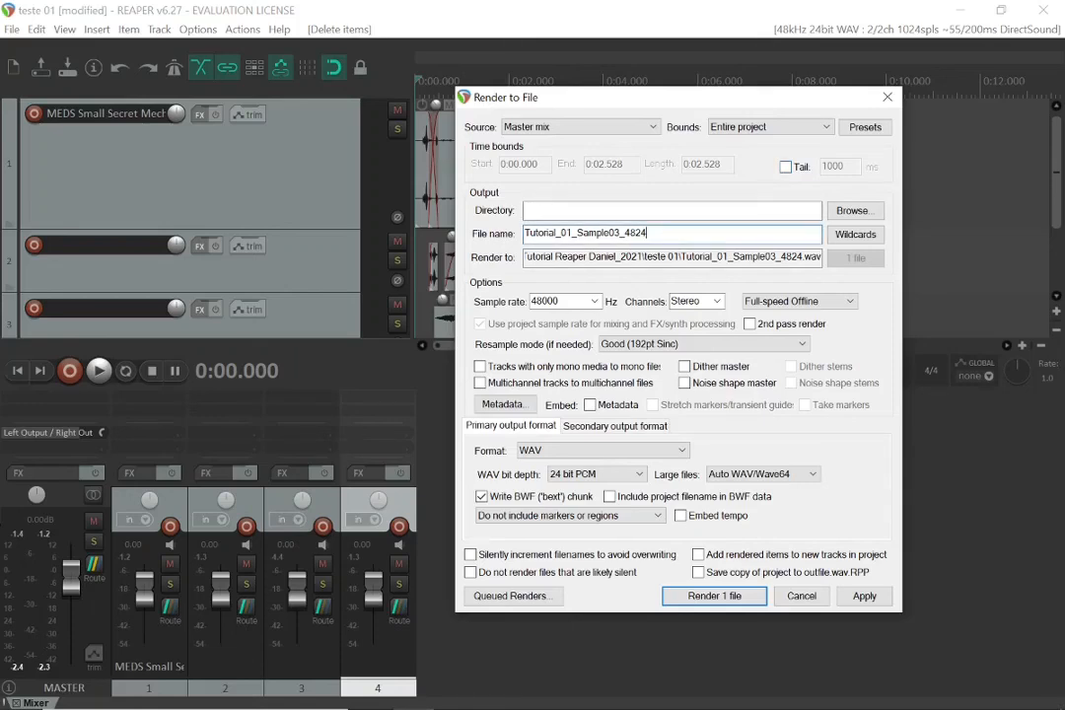
pyautogui.press('BackSpace')
pyautogui.press('BackSpace')
pyautogui.press('BackSpace')
pyautogui.press('BackSpace')
pyautogui.press('BackSpace')
pyautogui.press('BackSpace')
pyautogui.press('BackSpace')
pyautogui.press('BackSpace')
pyautogui.press('BackSpace')
pyautogui.press('BackSpace')
pyautogui.press('BackSpace')
pyautogui.press('BackSpace')
pyautogui.press('BackSpace')
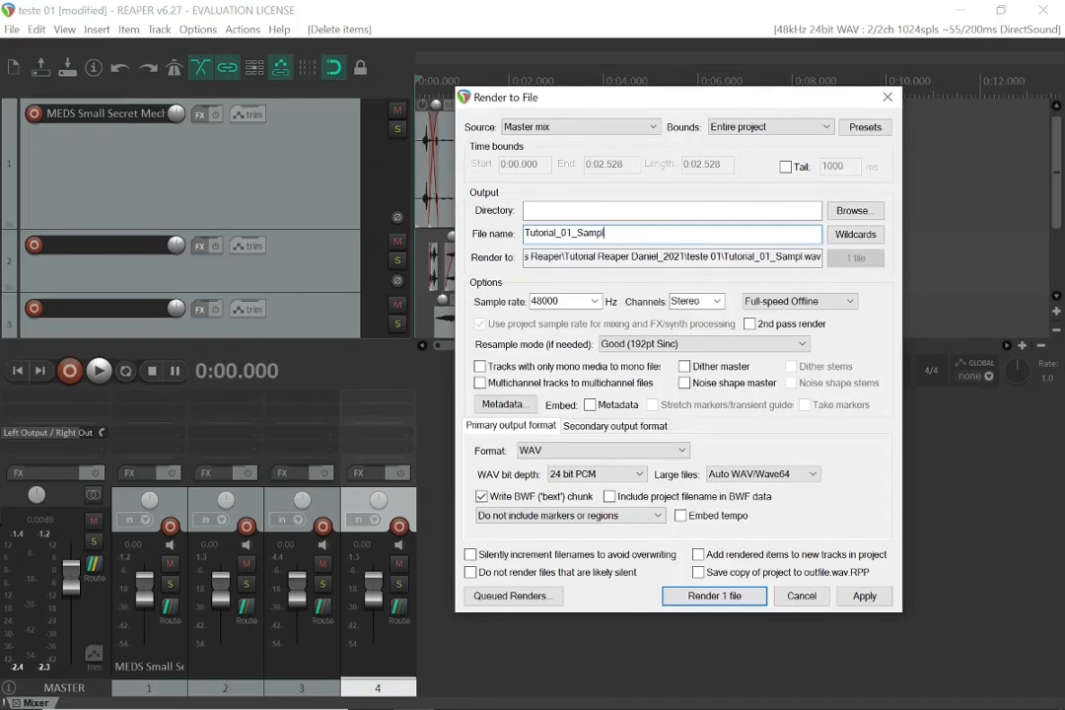
pyautogui.write('Co')
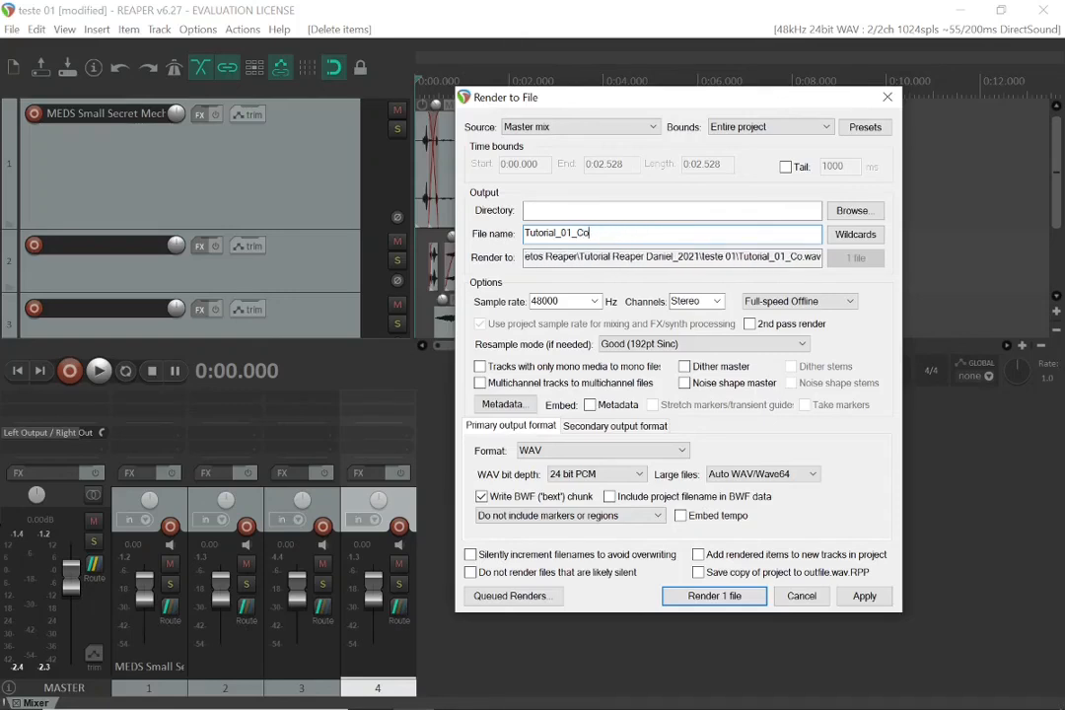
pyautogui.write('mp00')
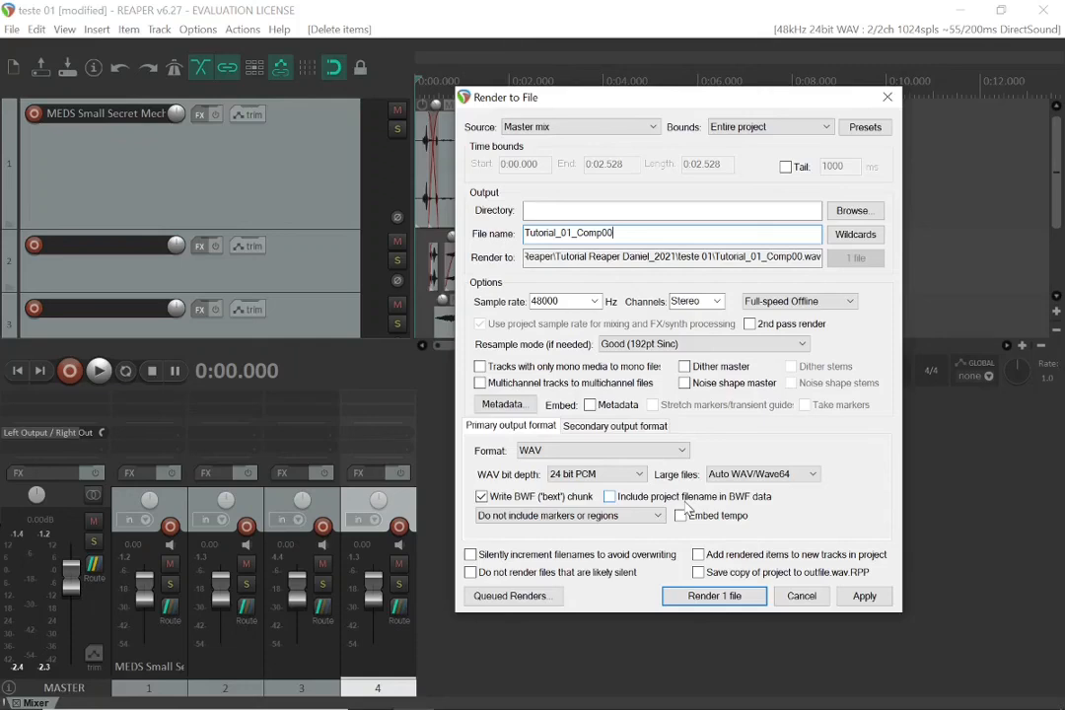
pyautogui.click(716, 597)
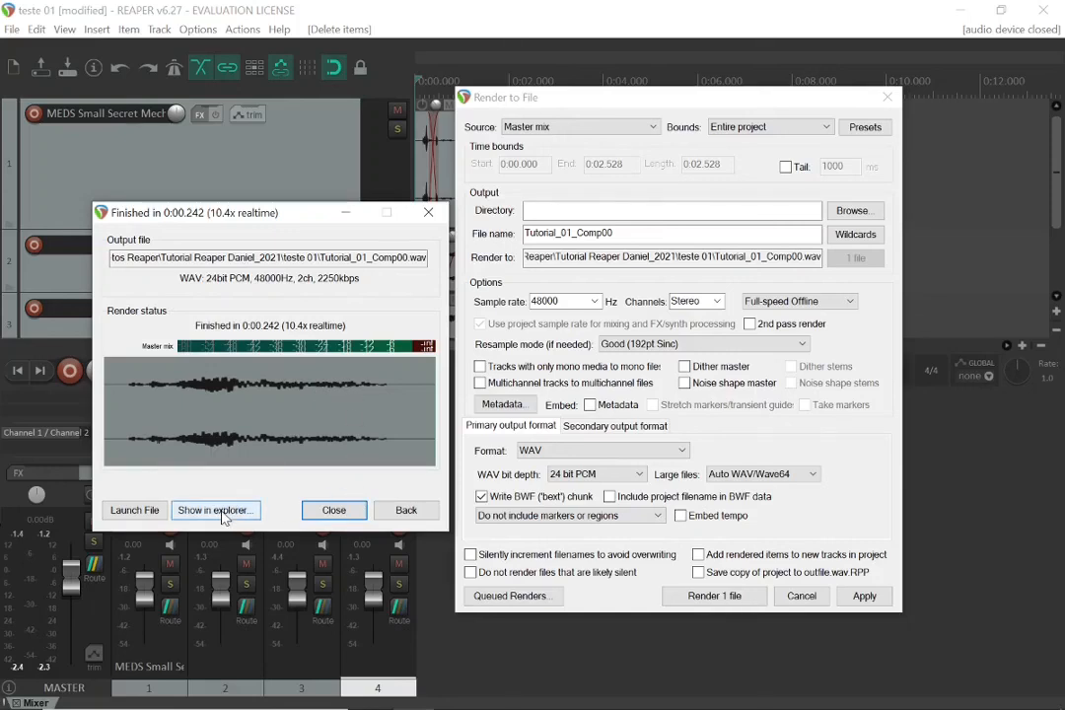
pyautogui.click(344, 514)
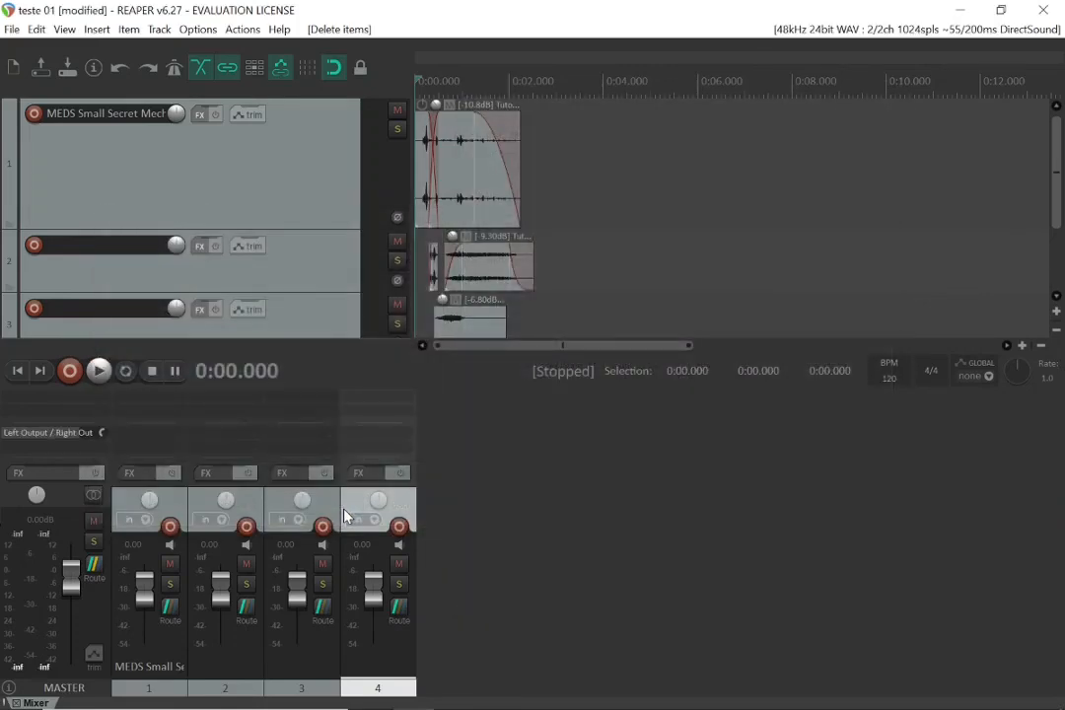
# Switch to the teste 01 folder in File Explorer and import the rendered Tutorial_01_Comp00 file onto track 1 at about 6.2 s
pyautogui.hotkey('alt', 'Tab')
pyautogui.hotkey('alt', 'Tab')
pyautogui.hotkey('alt', 'Tab')
pyautogui.hotkey('alt', 'Tab')
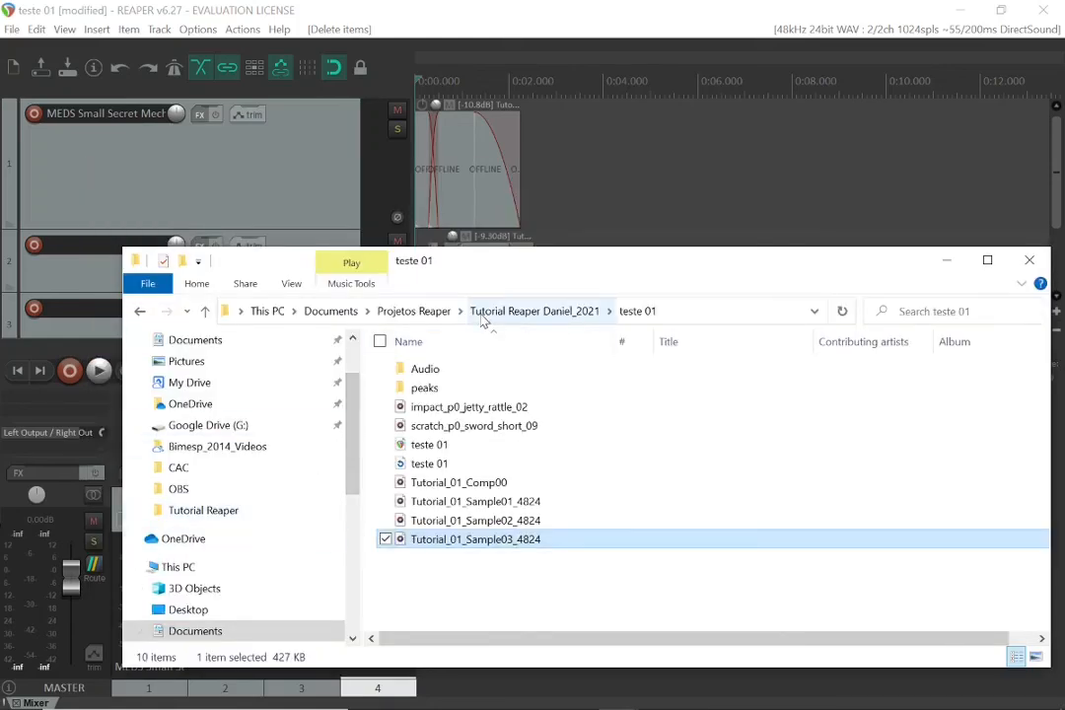
pyautogui.moveTo(459, 483); pyautogui.dragTo(708, 169)
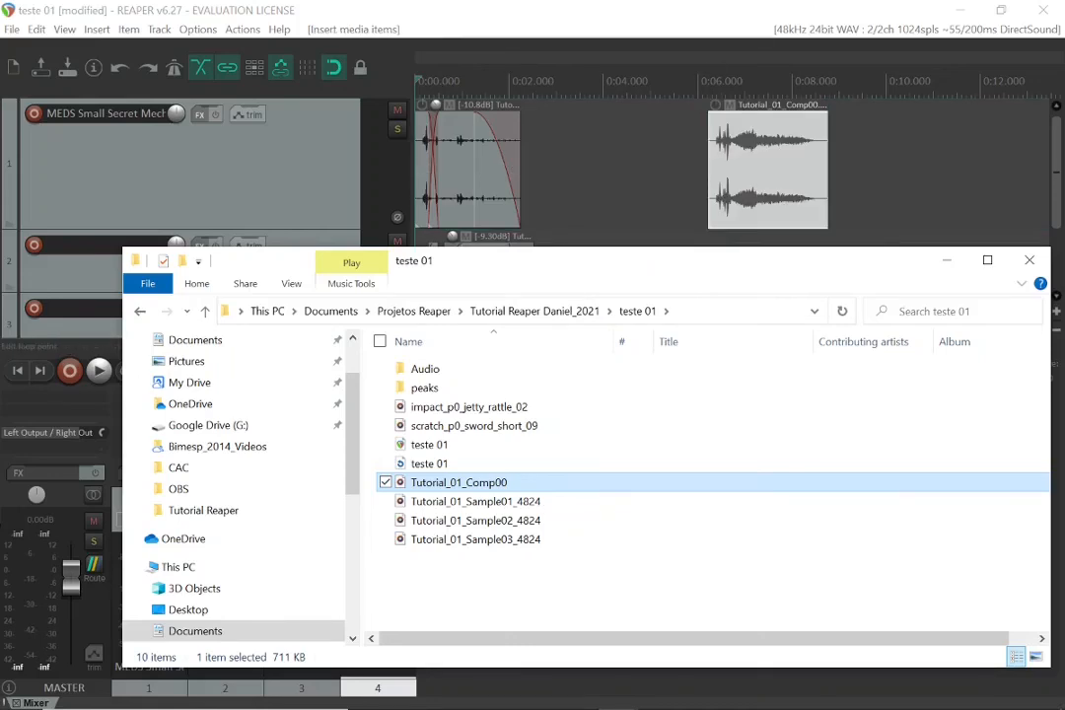
# Return to REAPER and play the imported Tutorial_01_Comp00 clip from 6.146 s, stopping playback when it has been heard
pyautogui.hotkey('alt', 'Tab')
pyautogui.press('space')
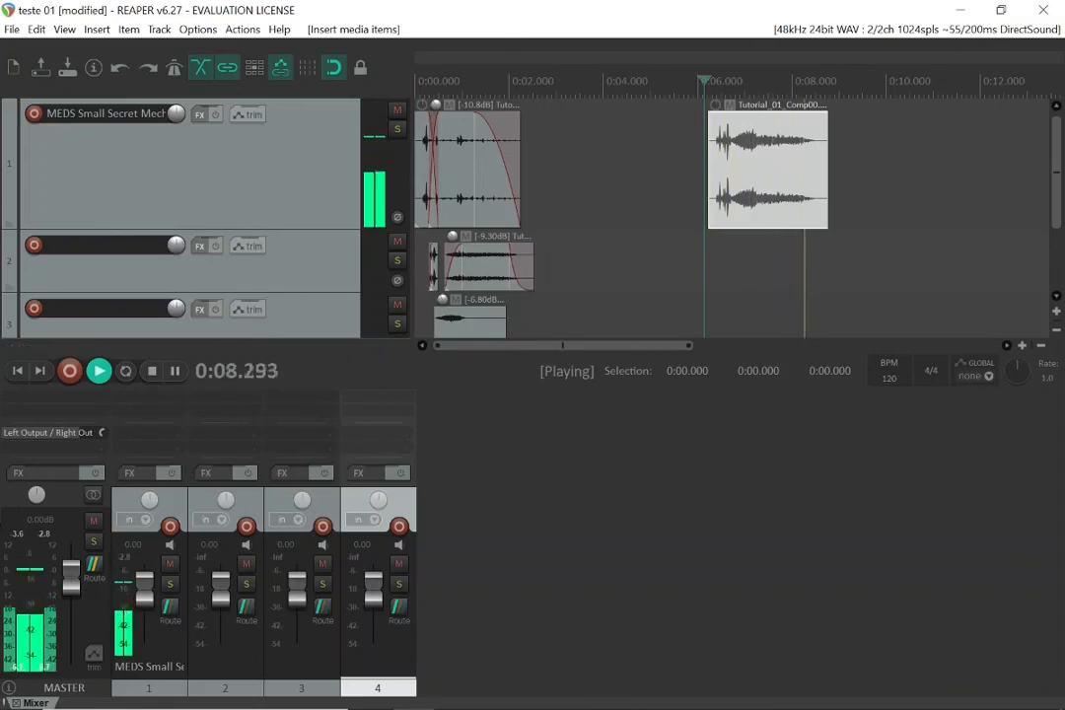
pyautogui.press('space')
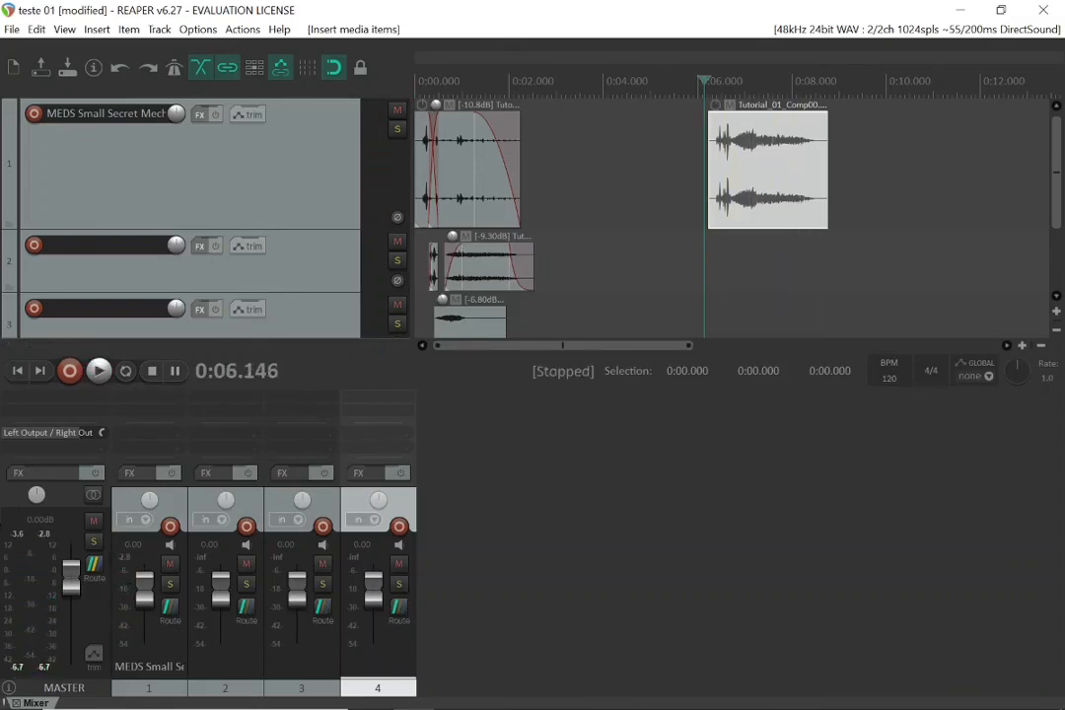